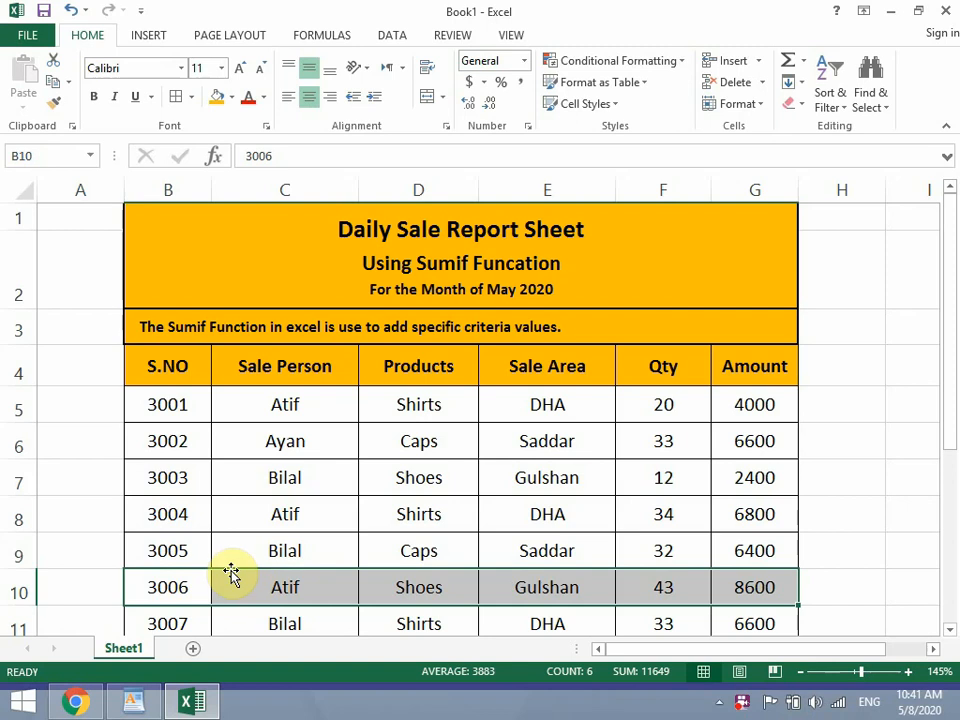
Step: Review the sales table B4:G14 column by column, from S.NO through Sale Person, Products, Sale Area and Qty to Amount
{"action": "scroll", "coordinate": [206, 512], "scroll_direction": "down", "scroll_amount": 1}
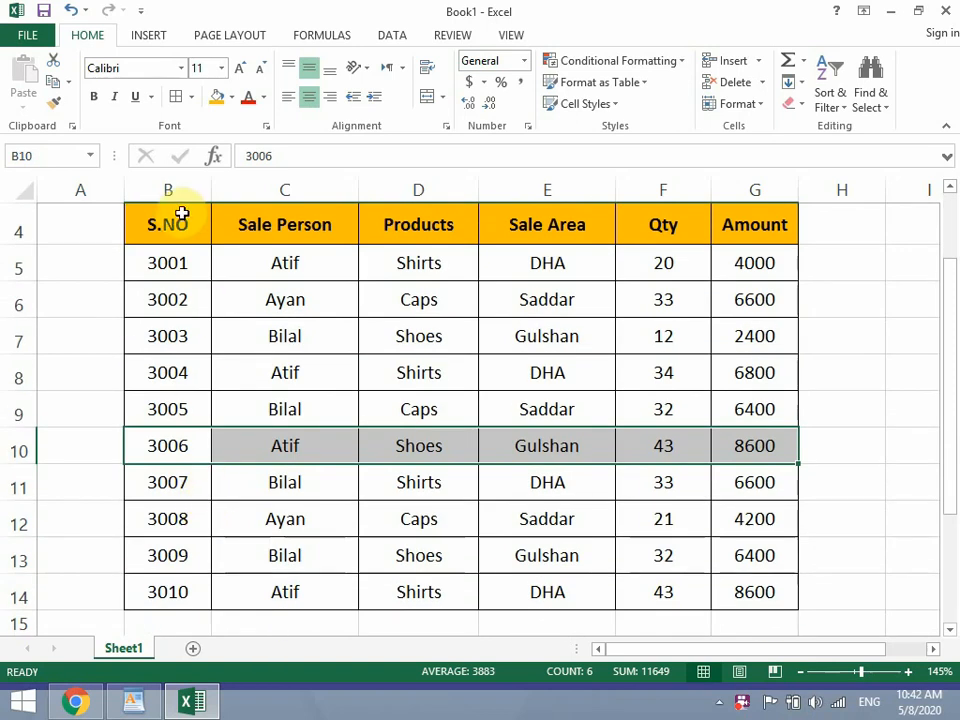
{"action": "left_click_drag", "start_coordinate": [177, 221], "coordinate": [747, 584]}
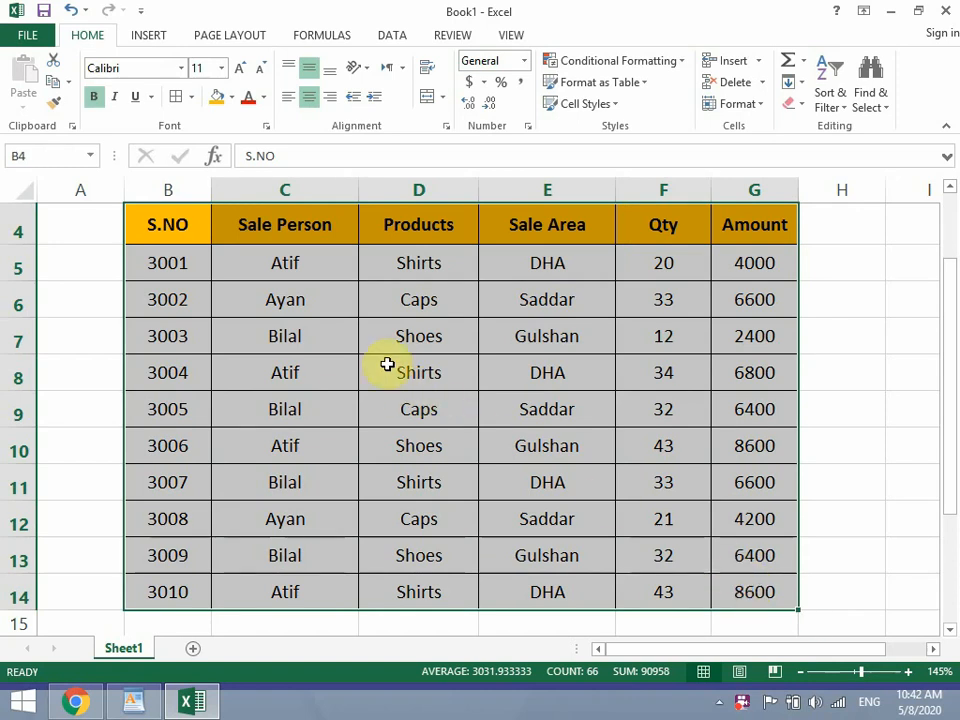
{"action": "left_click_drag", "start_coordinate": [165, 230], "coordinate": [167, 572]}
{"action": "left_click_drag", "start_coordinate": [300, 238], "coordinate": [300, 446]}
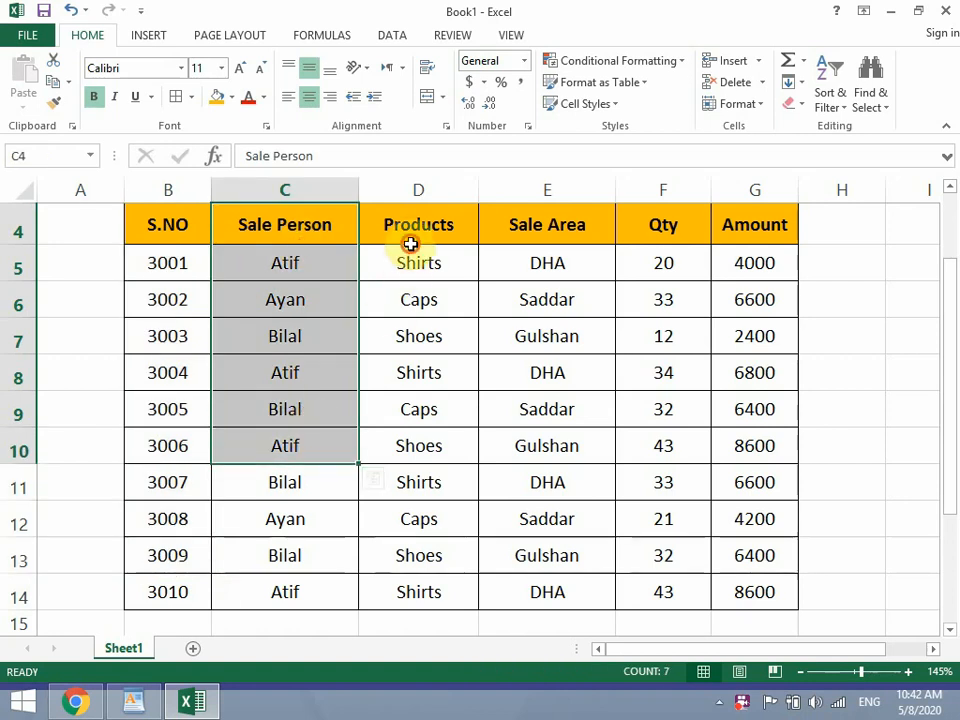
{"action": "left_click_drag", "start_coordinate": [409, 240], "coordinate": [418, 410]}
{"action": "left_click_drag", "start_coordinate": [547, 232], "coordinate": [560, 446]}
{"action": "left_click_drag", "start_coordinate": [643, 270], "coordinate": [669, 390]}
{"action": "left_click_drag", "start_coordinate": [763, 218], "coordinate": [767, 519]}
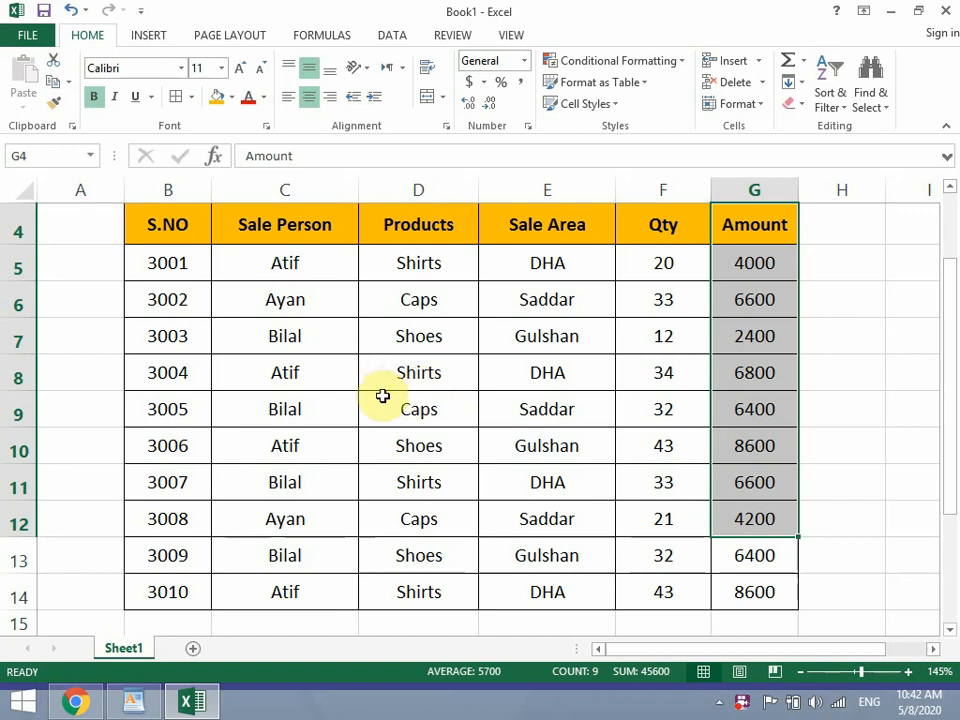
Step: Examine the entries in C5, C8, C10 and C14 for the first salesperson, plus the amounts in G5:G14
{"action": "left_click", "coordinate": [322, 260]}
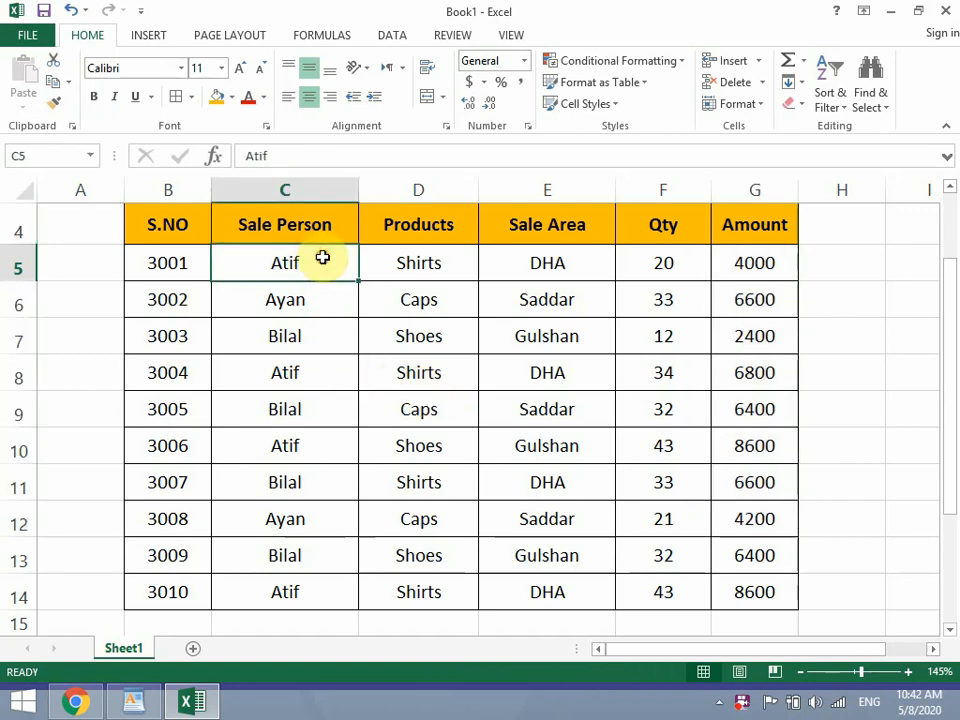
{"action": "left_click", "coordinate": [317, 374]}
{"action": "left_click", "coordinate": [317, 444]}
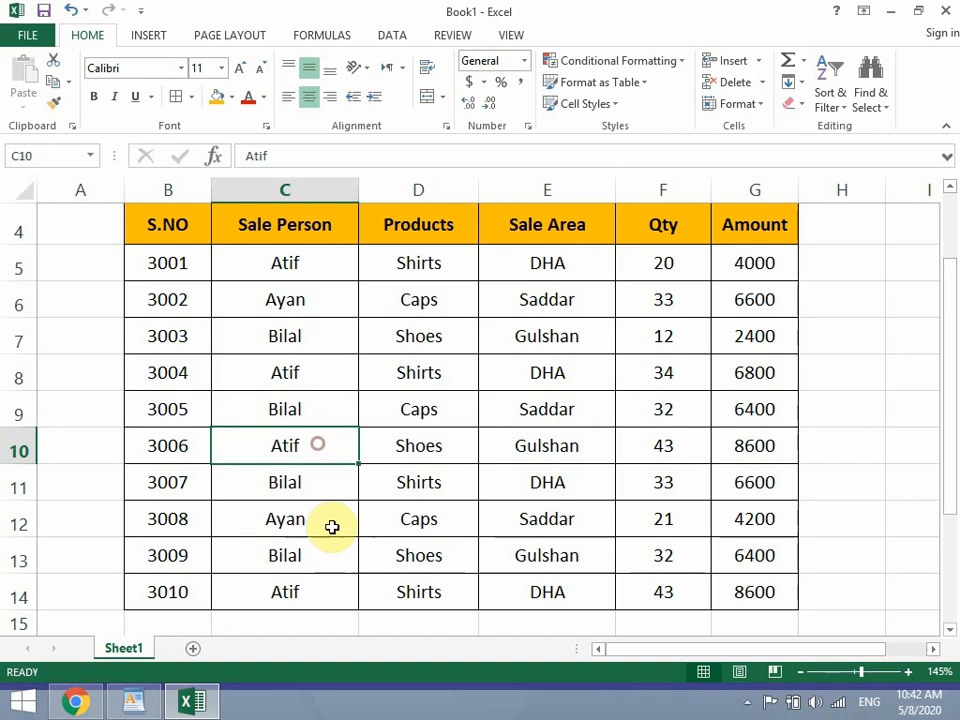
{"action": "left_click", "coordinate": [334, 578]}
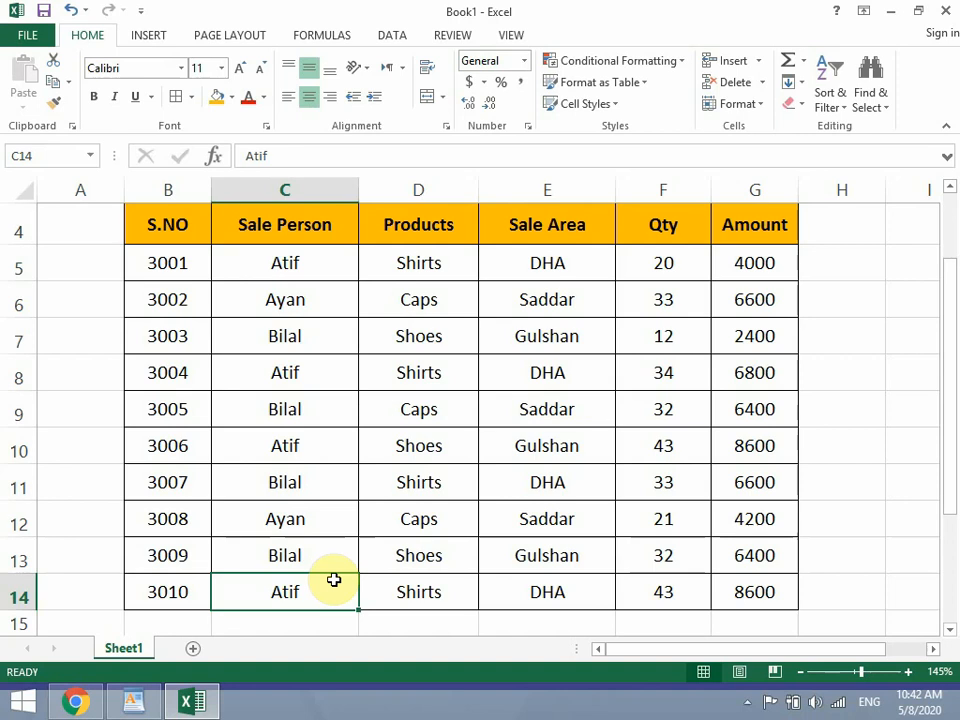
{"action": "scroll", "coordinate": [336, 557], "scroll_direction": "up", "scroll_amount": 1}
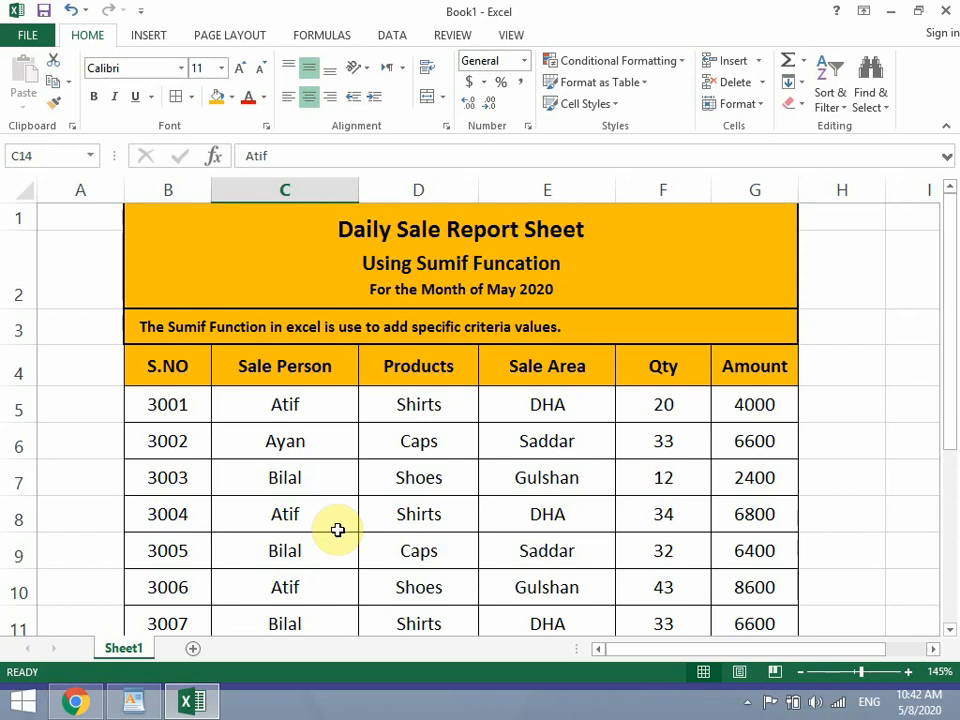
{"action": "scroll", "coordinate": [338, 530], "scroll_direction": "down", "scroll_amount": 1}
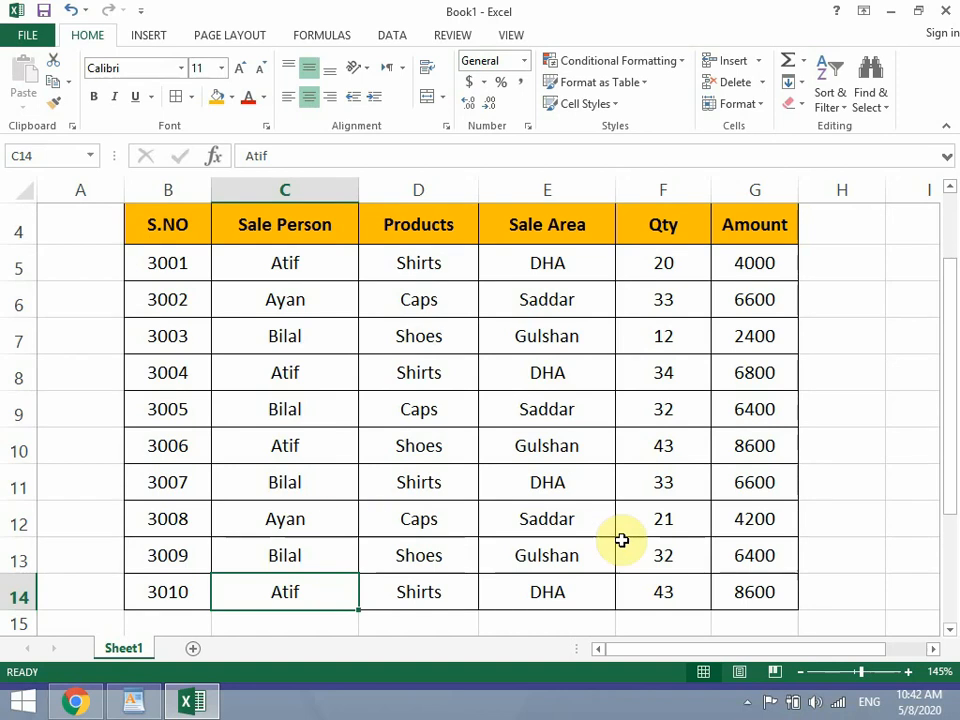
{"action": "left_click", "coordinate": [781, 273]}
{"action": "left_click_drag", "start_coordinate": [781, 273], "coordinate": [771, 584]}
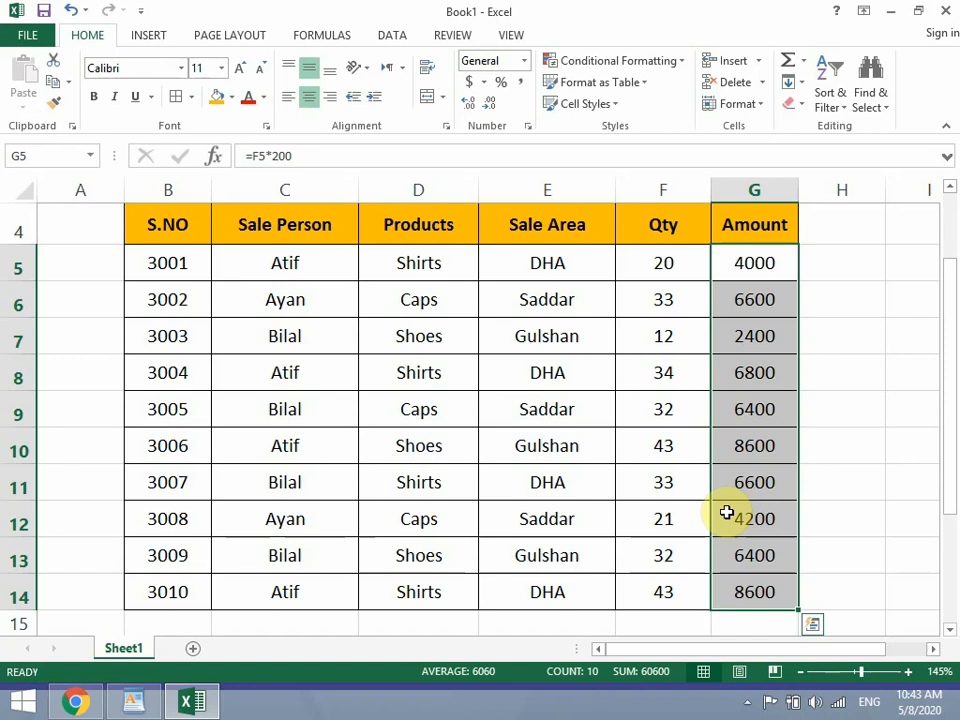
Step: Check where the salesperson in C5 recurs in the Sale Person column, and inspect the sale records in rows 5 and 8
{"action": "scroll", "coordinate": [729, 510], "scroll_direction": "up", "scroll_amount": 1}
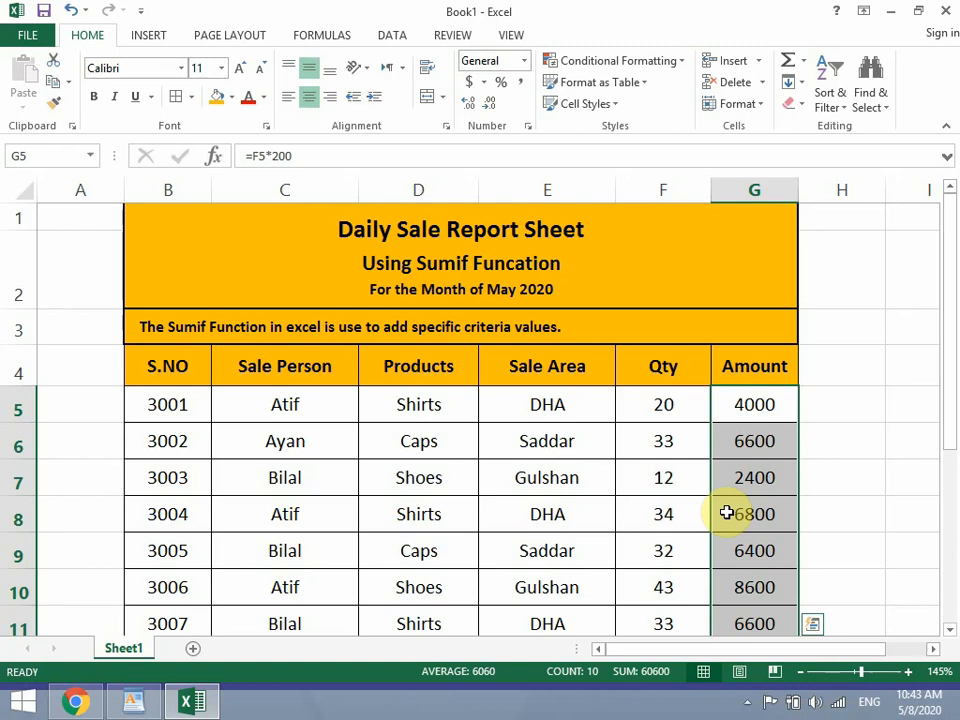
{"action": "scroll", "coordinate": [727, 512], "scroll_direction": "down", "scroll_amount": 1}
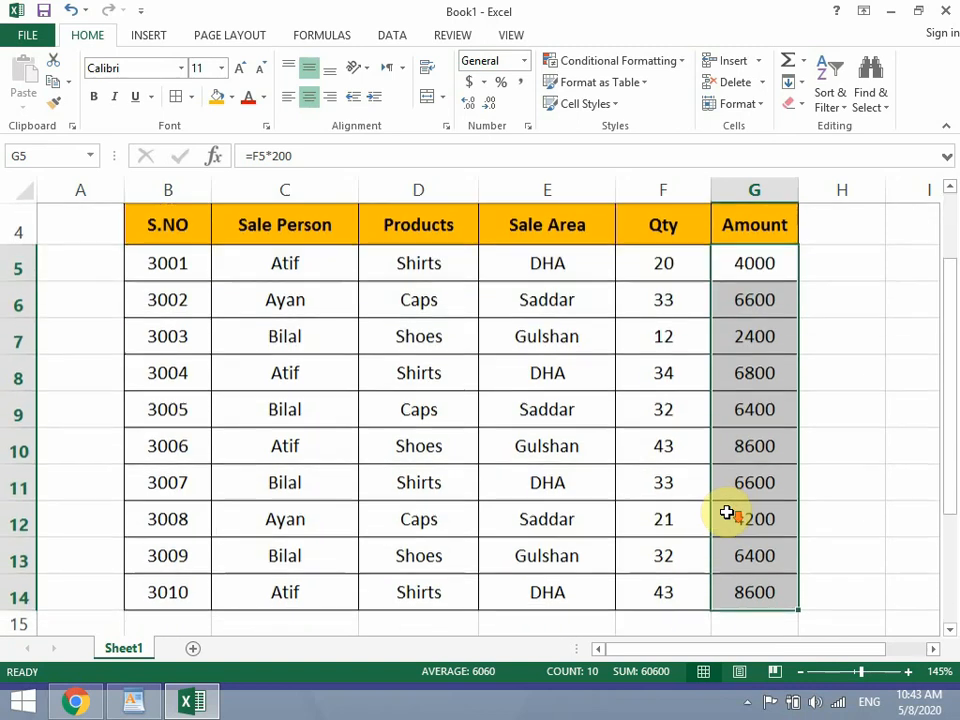
{"action": "left_click", "coordinate": [303, 258]}
{"action": "left_click", "coordinate": [310, 371]}
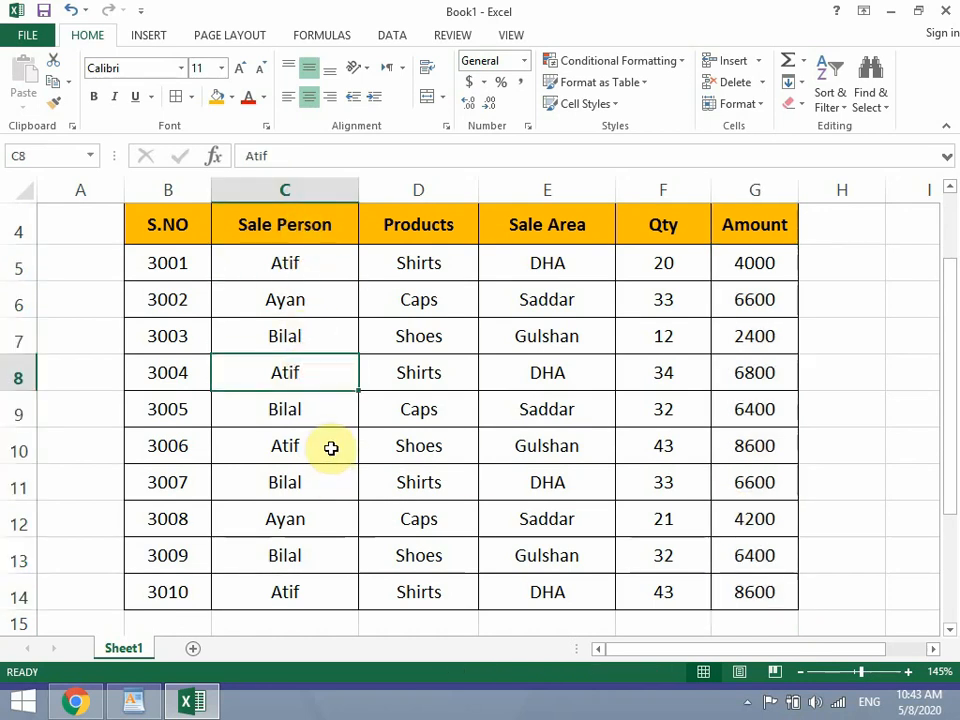
{"action": "left_click", "coordinate": [331, 448]}
{"action": "left_click", "coordinate": [332, 583]}
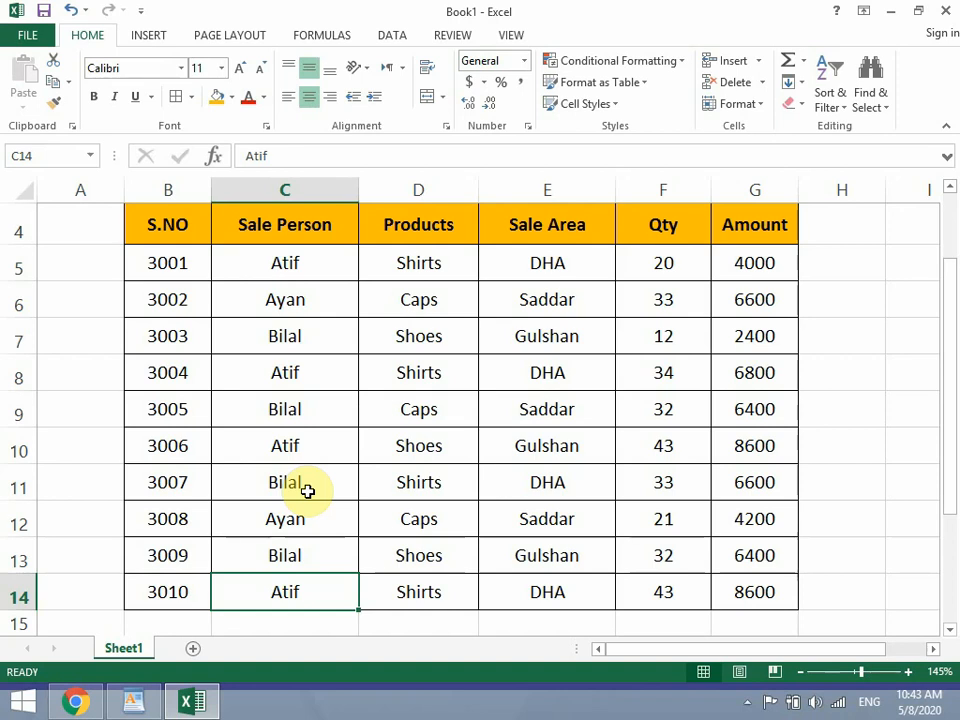
{"action": "left_click_drag", "start_coordinate": [184, 257], "coordinate": [699, 272]}
{"action": "left_click", "coordinate": [740, 262]}
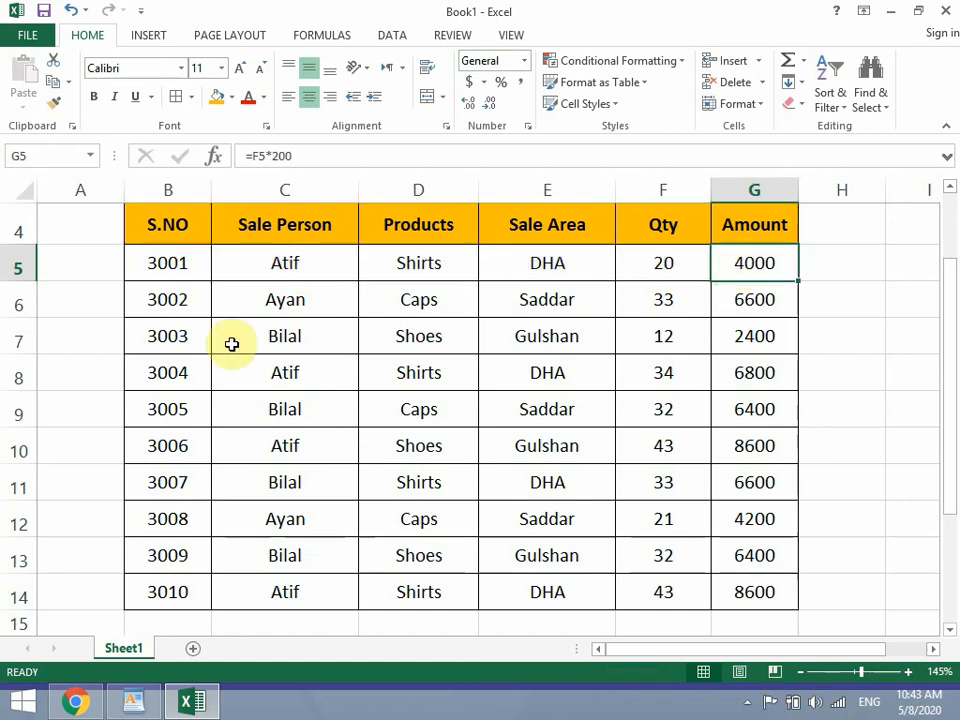
{"action": "left_click", "coordinate": [189, 373]}
{"action": "left_click", "coordinate": [535, 363]}
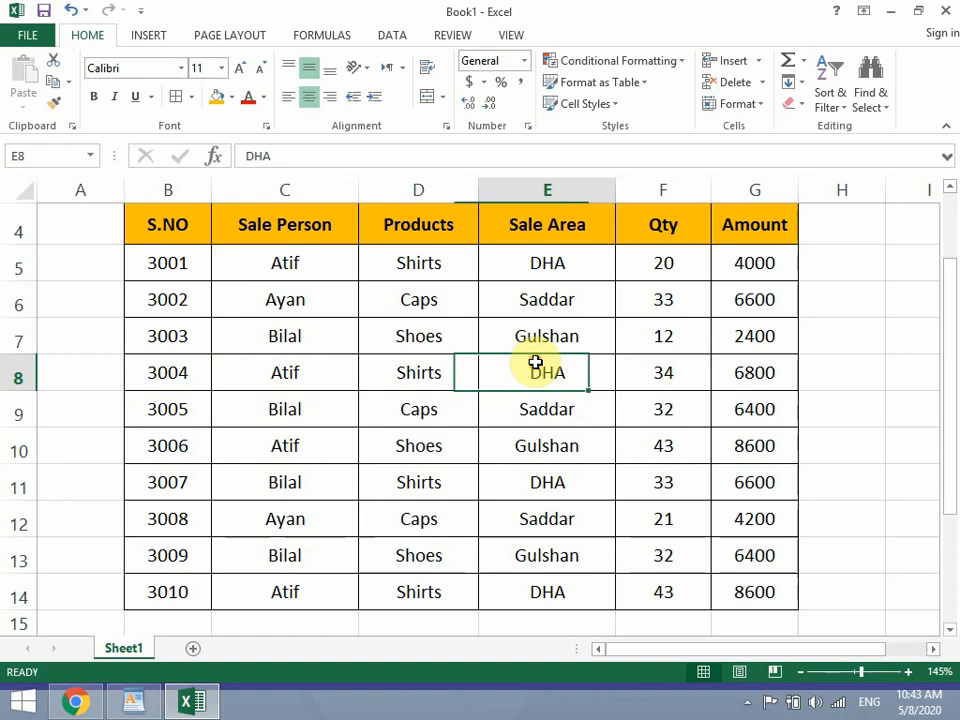
{"action": "left_click", "coordinate": [666, 369]}
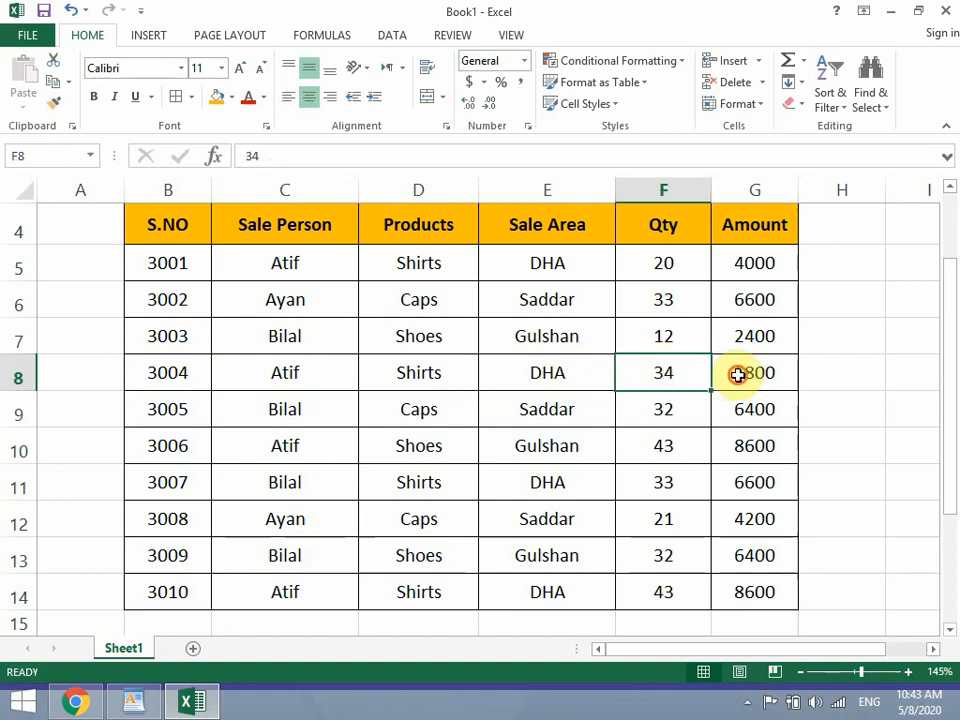
{"action": "left_click", "coordinate": [737, 374]}
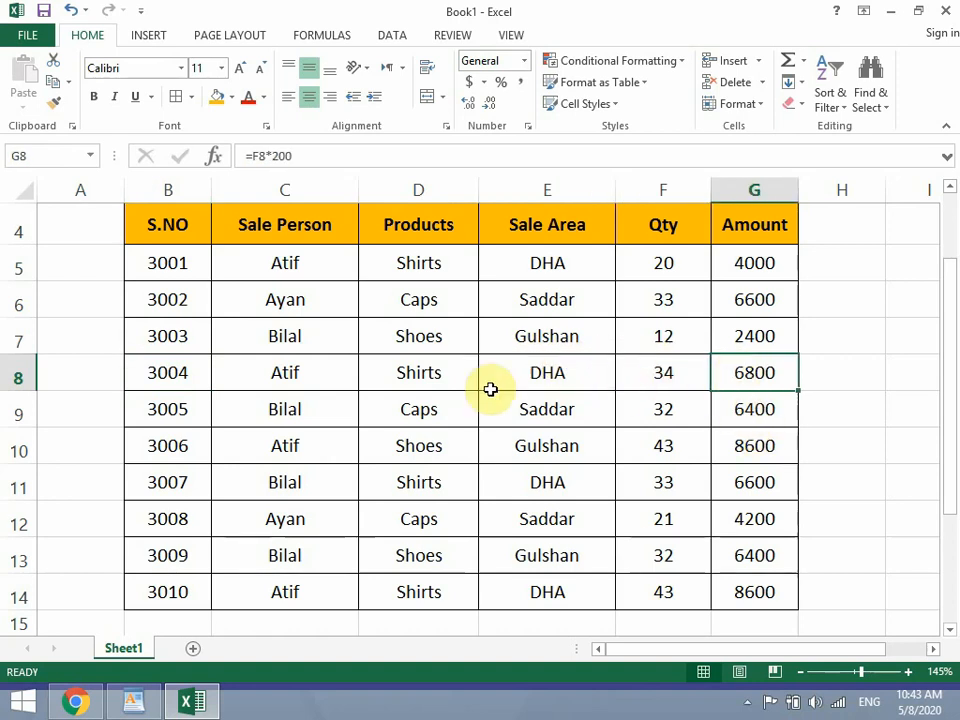
Step: Examine the Sale Person range C5:C14 and the first salesperson's quantities in F5, F8, F10 and F14
{"action": "left_click_drag", "start_coordinate": [318, 263], "coordinate": [320, 589]}
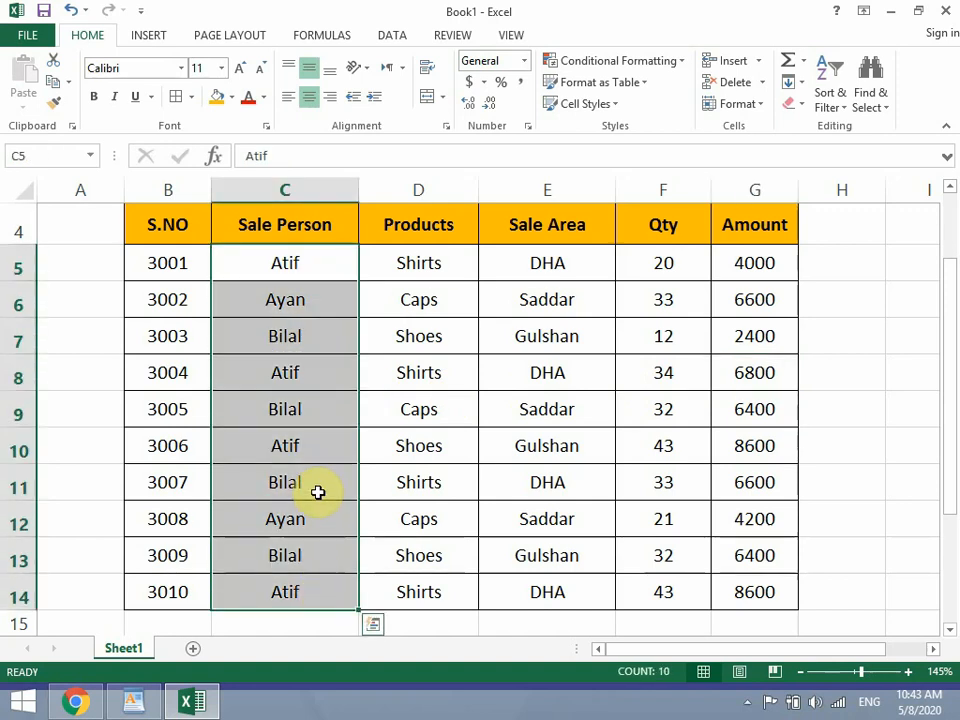
{"action": "left_click", "coordinate": [664, 261]}
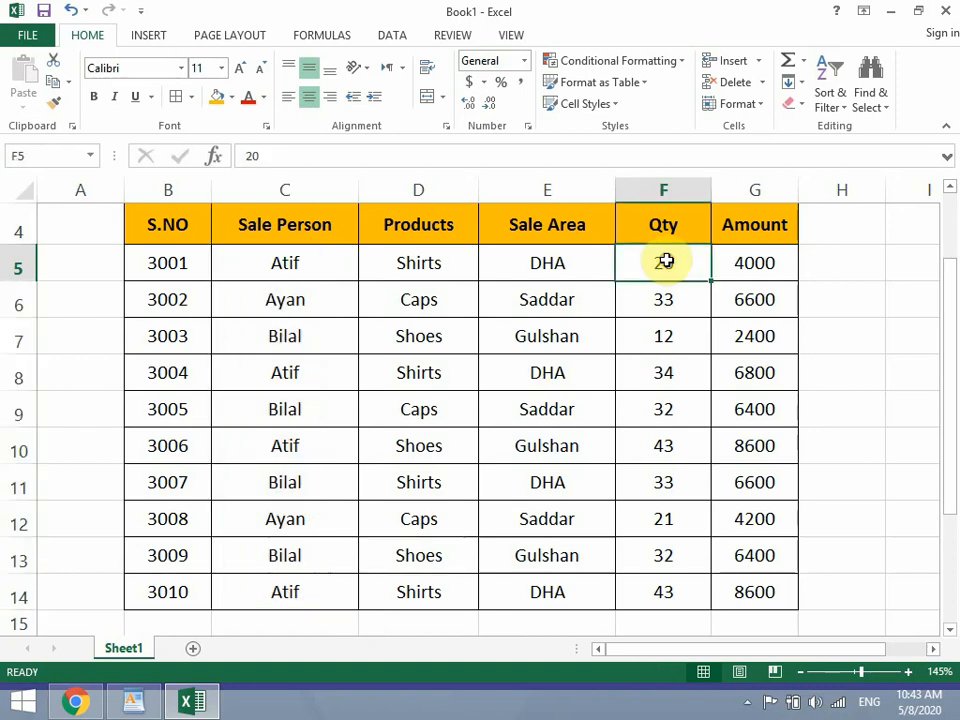
{"action": "left_click", "coordinate": [690, 373]}
{"action": "left_click", "coordinate": [662, 452]}
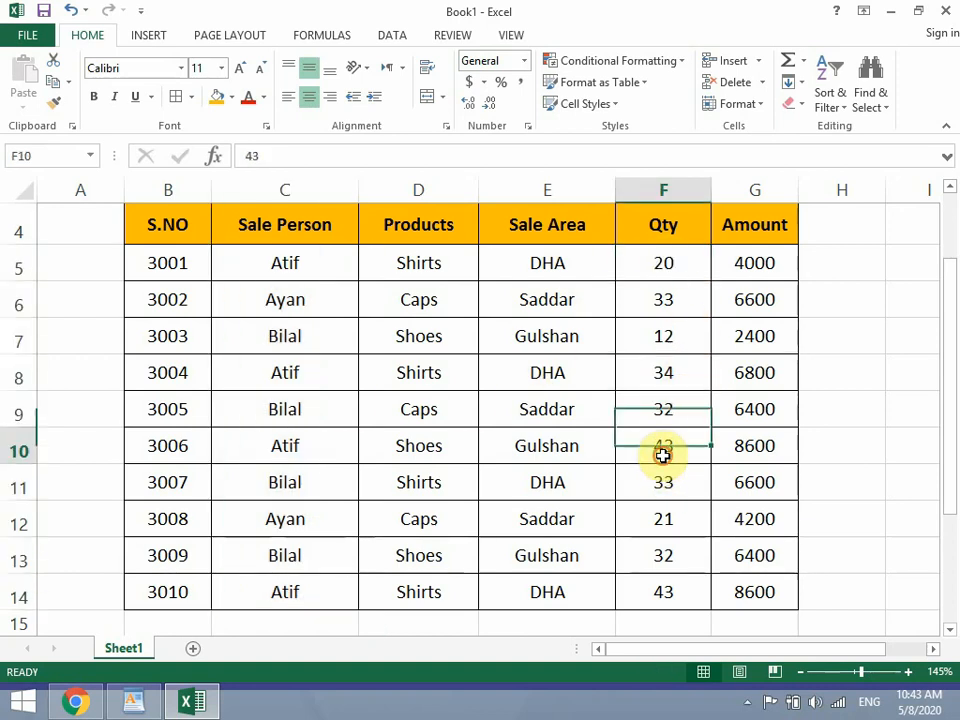
{"action": "left_click", "coordinate": [639, 591]}
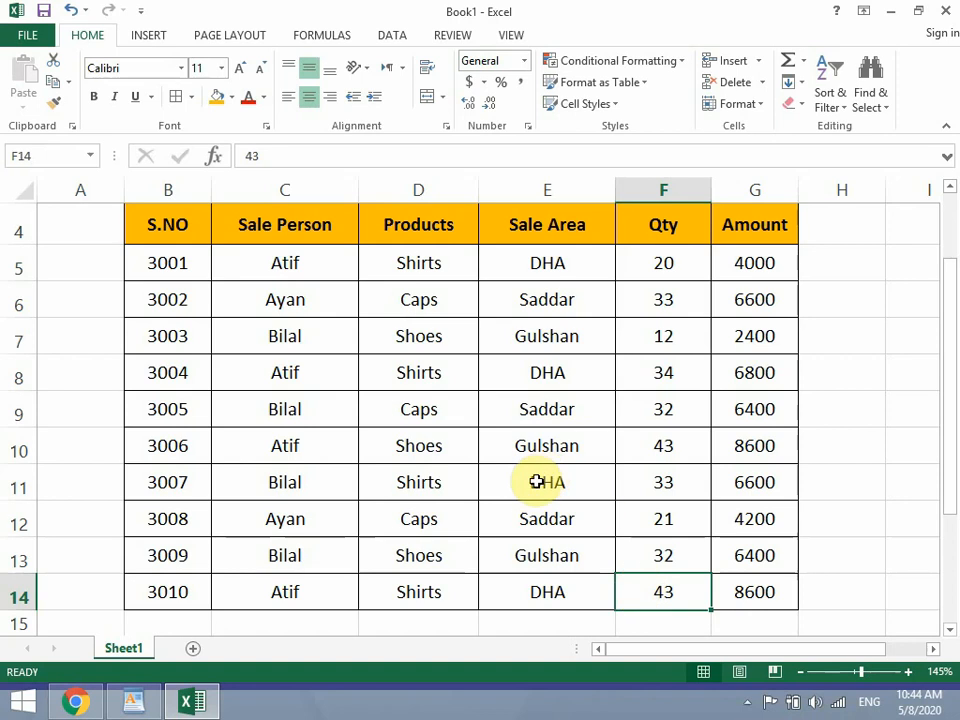
Step: Clear the existing formula from the QTY cell B17 in the salesperson's total sale block
{"action": "scroll", "coordinate": [537, 481], "scroll_direction": "down", "scroll_amount": 1}
{"action": "left_click", "coordinate": [296, 587]}
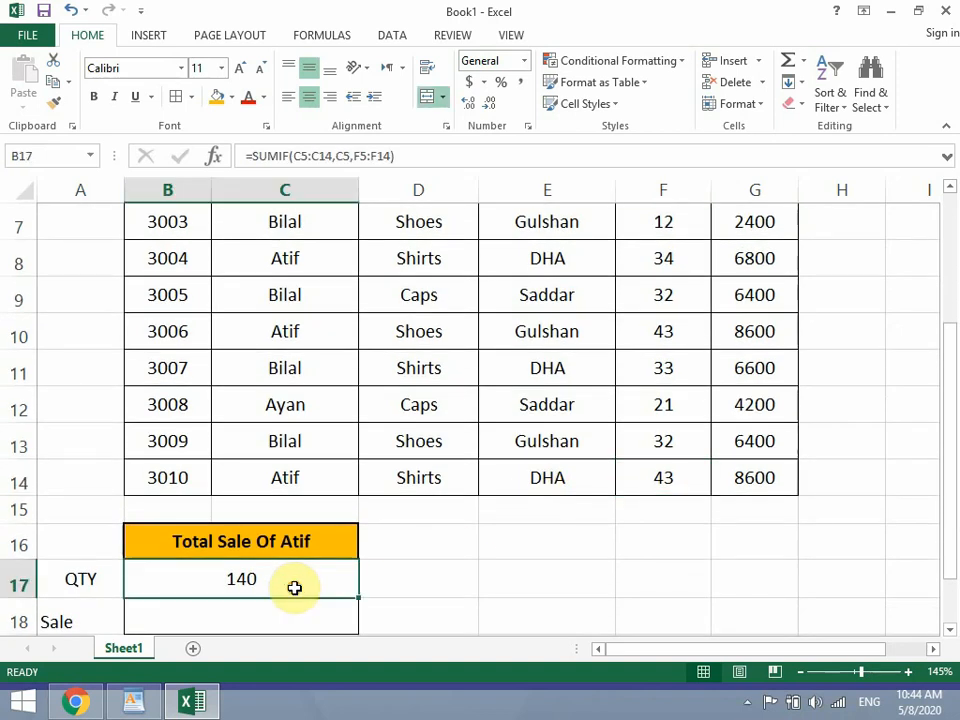
{"action": "key", "text": "Delete"}
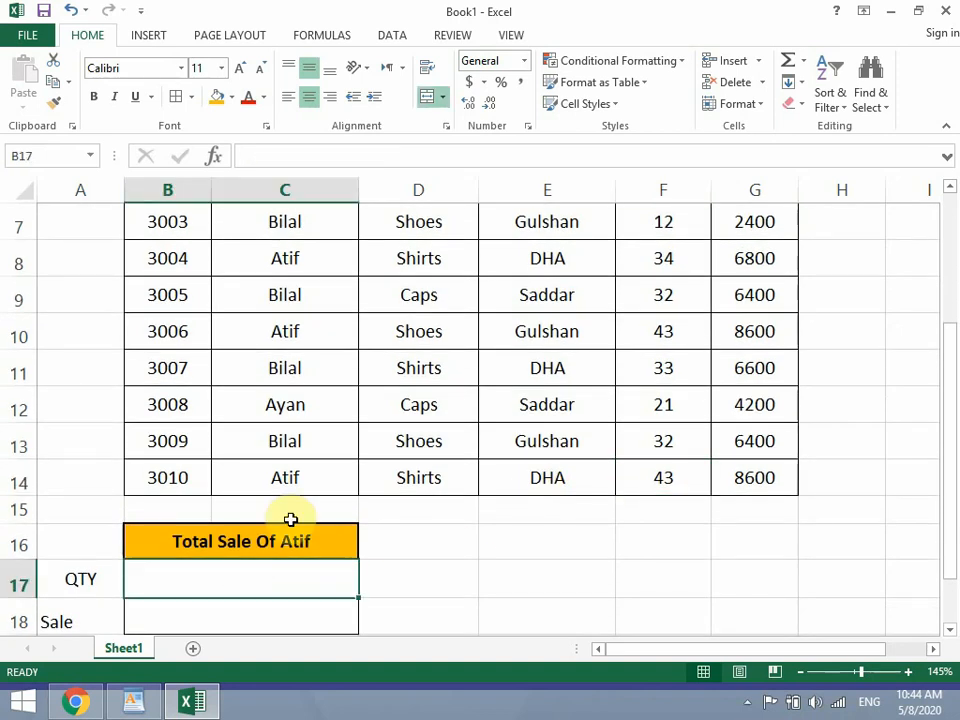
Step: Start a SUMIF formula in the QTY cell B17 with the Sale Person cells C5:C14 as its range
{"action": "scroll", "coordinate": [288, 515], "scroll_direction": "up", "scroll_amount": 1}
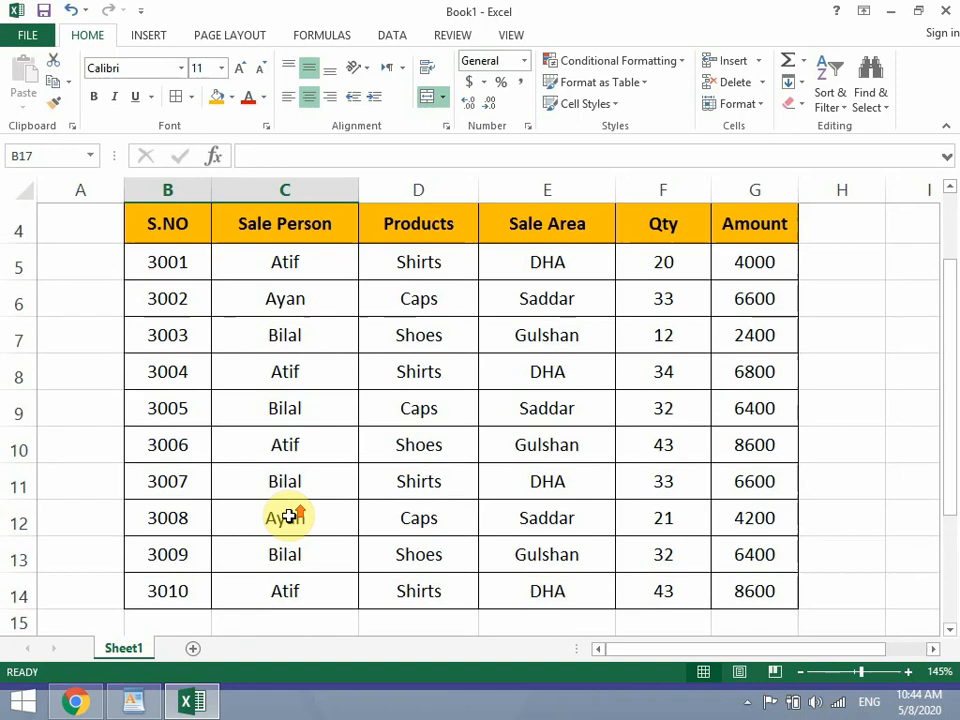
{"action": "scroll", "coordinate": [288, 515], "scroll_direction": "down", "scroll_amount": 1}
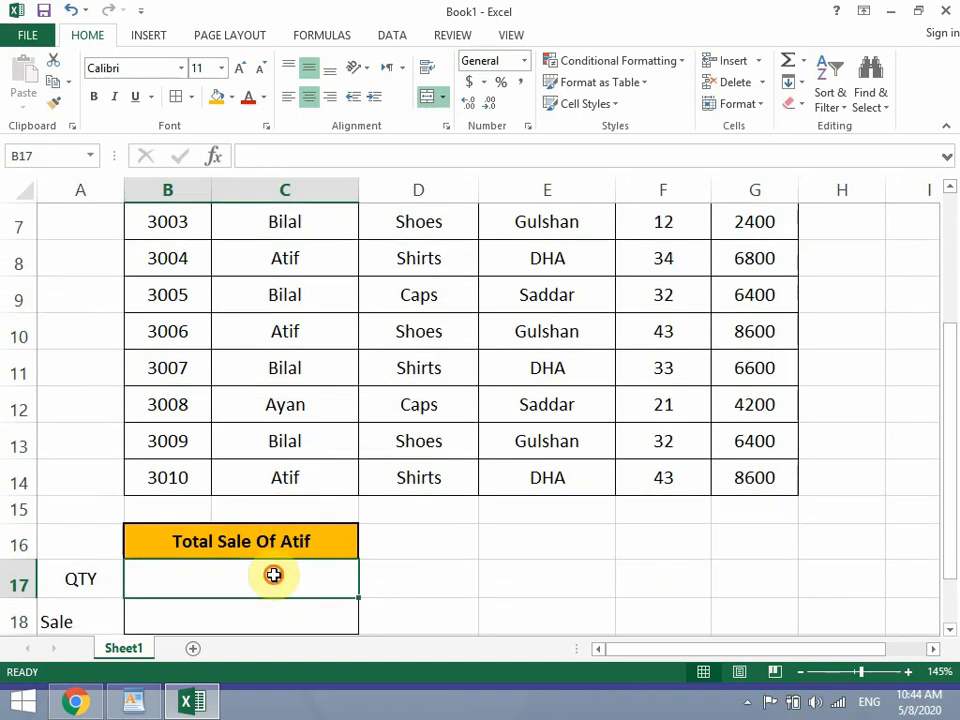
{"action": "type", "text": "=su"}
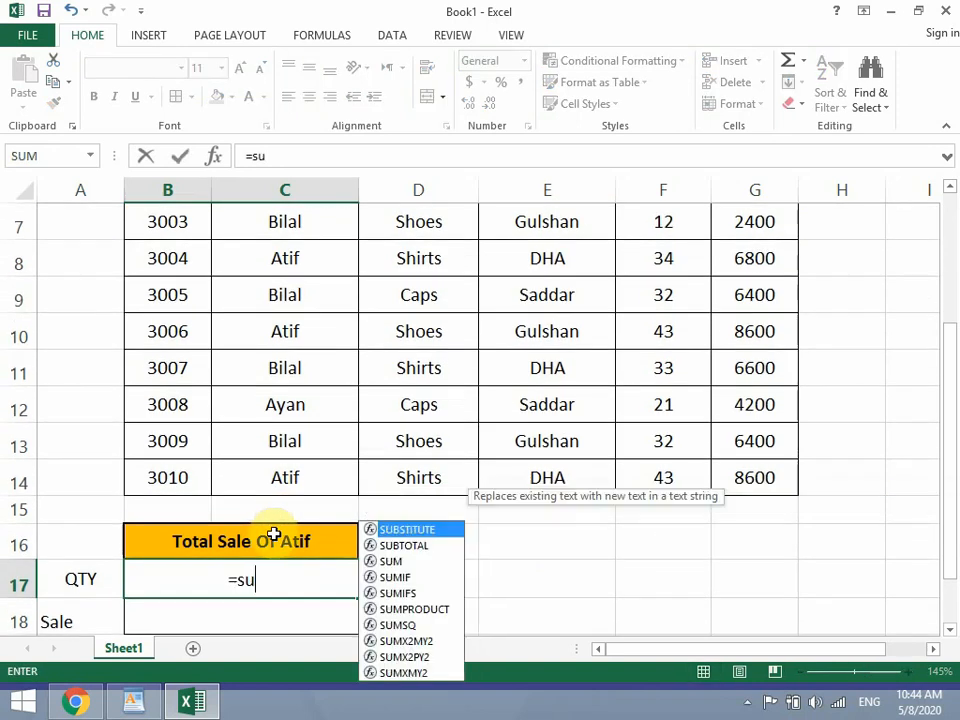
{"action": "type", "text": "mif"}
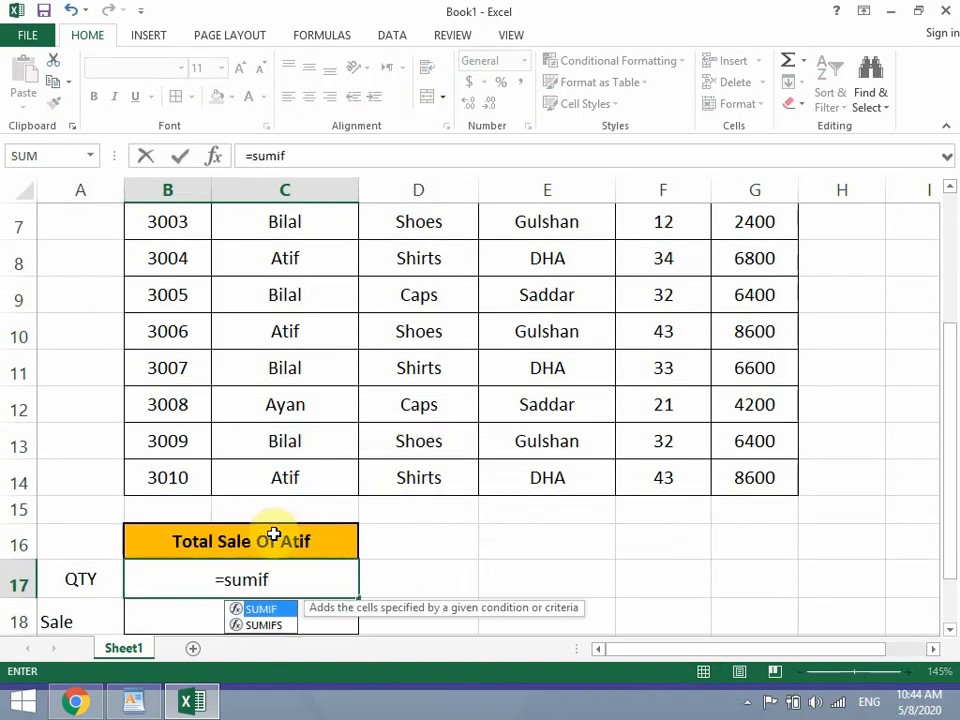
{"action": "key", "text": "Tab"}
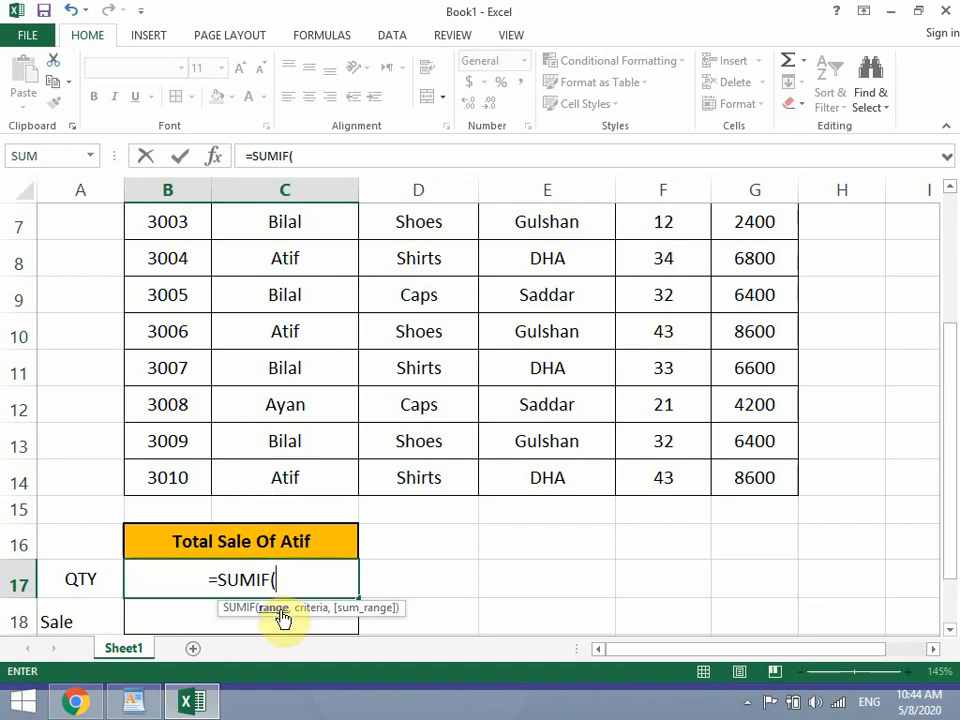
{"action": "scroll", "coordinate": [300, 619], "scroll_direction": "up", "scroll_amount": 1}
{"action": "left_click_drag", "start_coordinate": [332, 261], "coordinate": [300, 596]}
{"action": "type", "text": ","}
Step: Add the salesperson cell C5 as the criteria of the SUMIF formula in B17
{"action": "scroll", "coordinate": [300, 596], "scroll_direction": "down", "scroll_amount": 1}
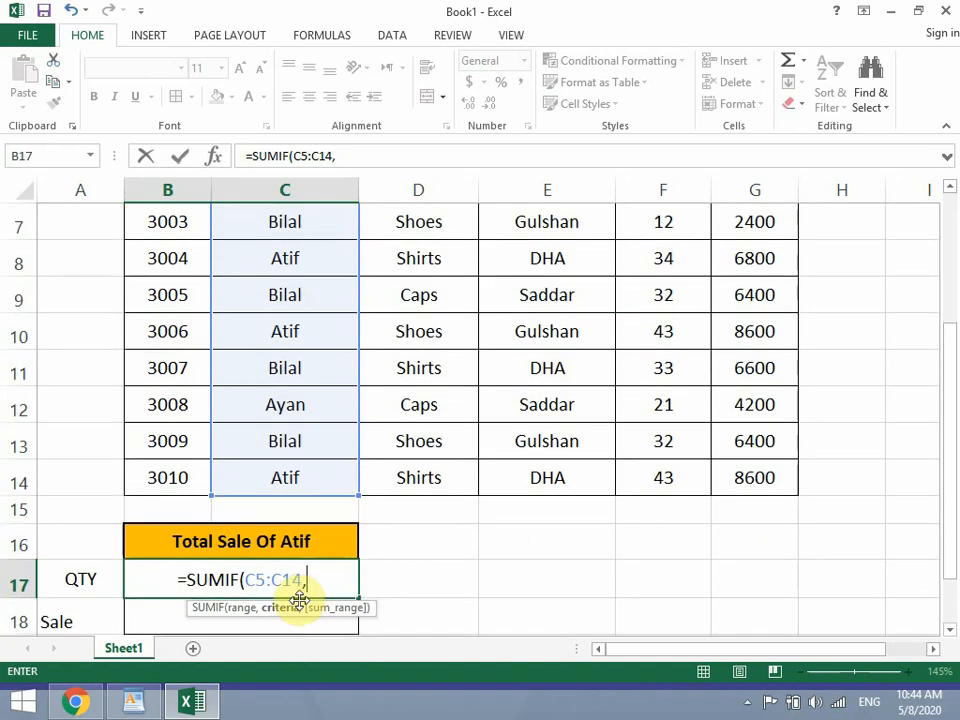
{"action": "scroll", "coordinate": [300, 611], "scroll_direction": "up", "scroll_amount": 1}
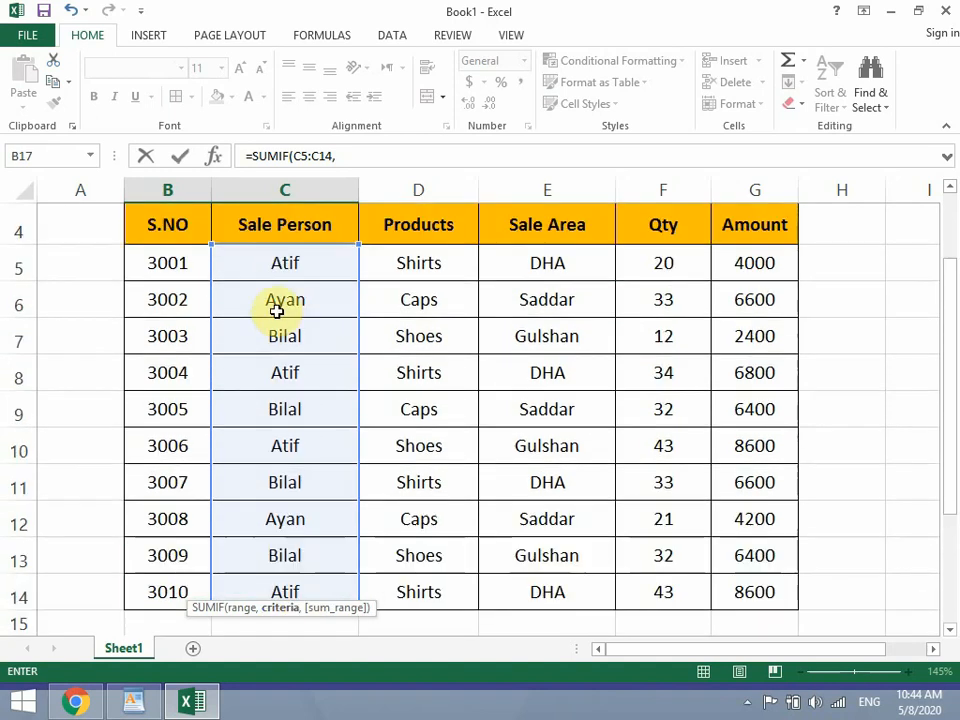
{"action": "left_click", "coordinate": [286, 265]}
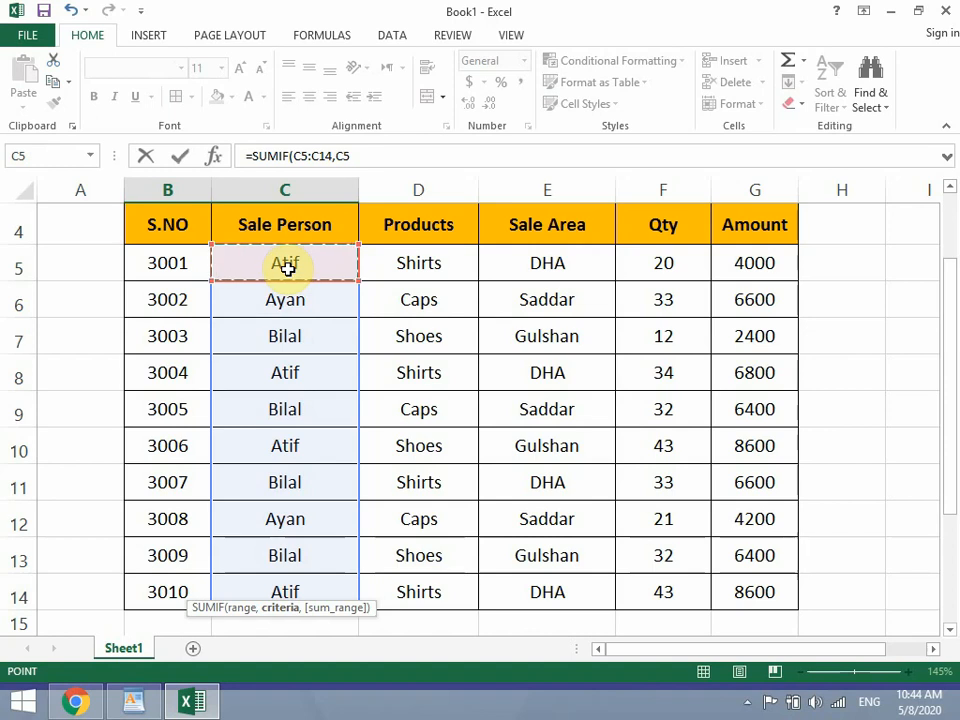
{"action": "type", "text": ","}
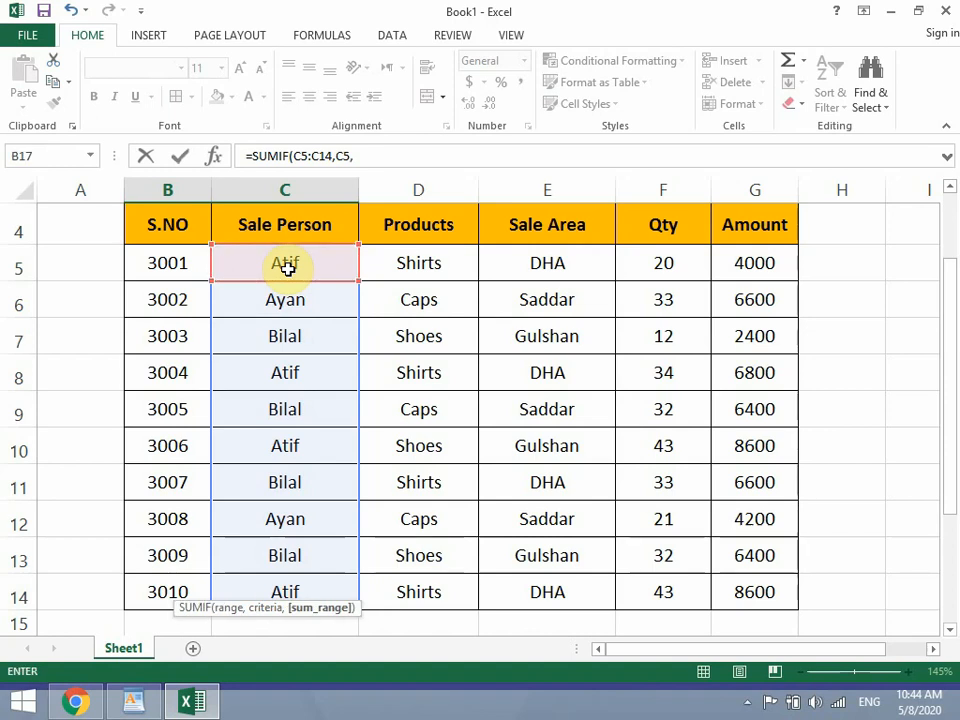
Step: Complete the SUMIF formula in B17 with the Qty cells F5:F14 as its sum range
{"action": "scroll", "coordinate": [284, 305], "scroll_direction": "down", "scroll_amount": 1}
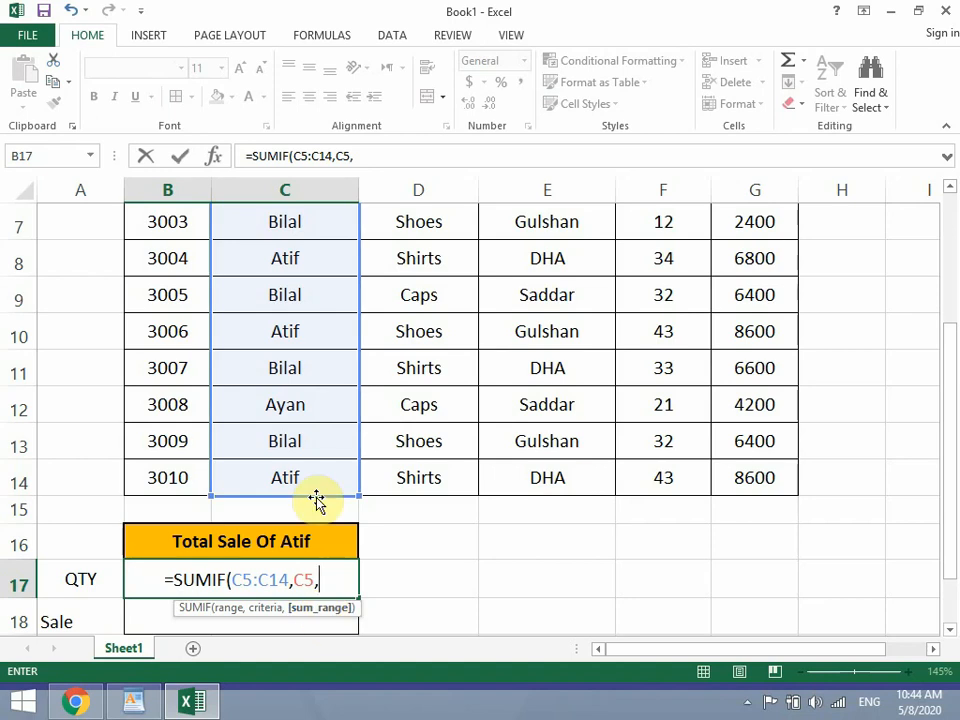
{"action": "scroll", "coordinate": [316, 500], "scroll_direction": "up", "scroll_amount": 1}
{"action": "scroll", "coordinate": [316, 496], "scroll_direction": "up", "scroll_amount": 1}
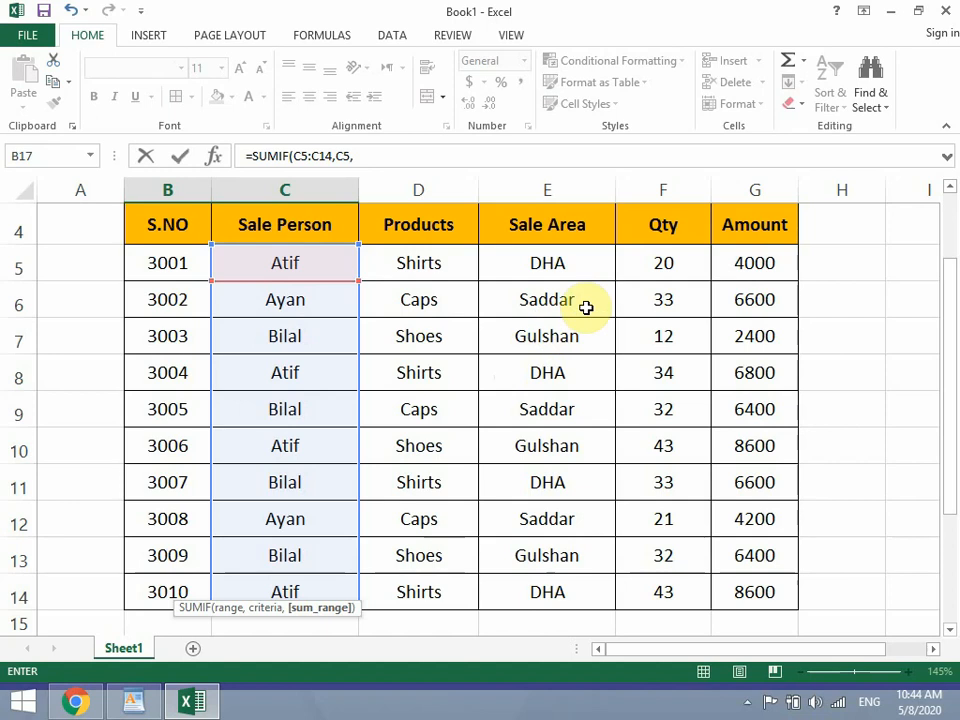
{"action": "left_click_drag", "start_coordinate": [643, 264], "coordinate": [643, 596]}
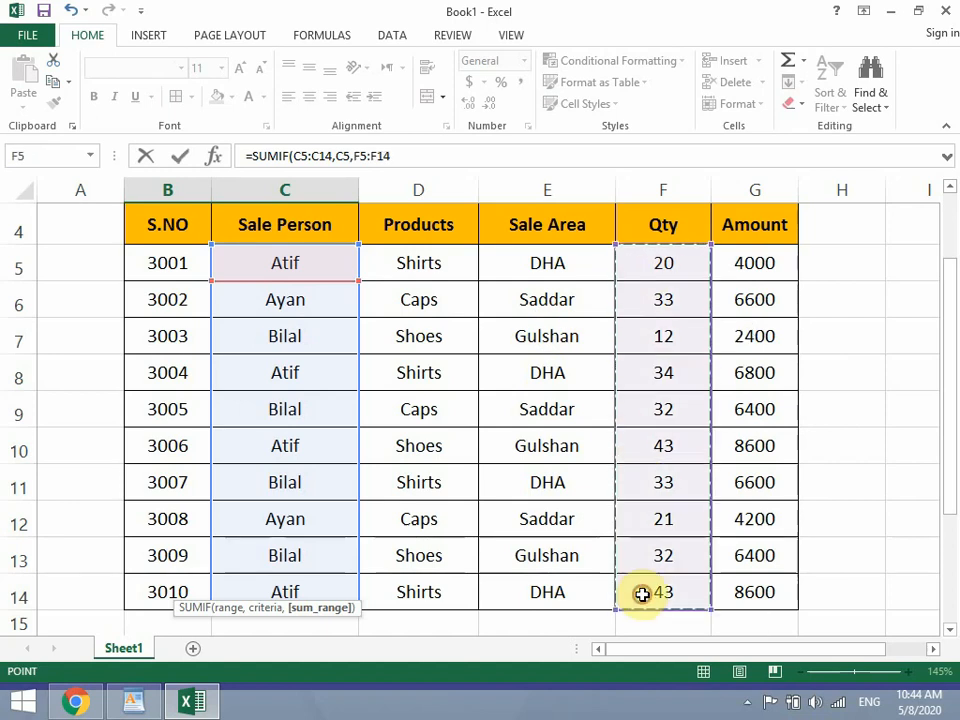
{"action": "type", "text": ")"}
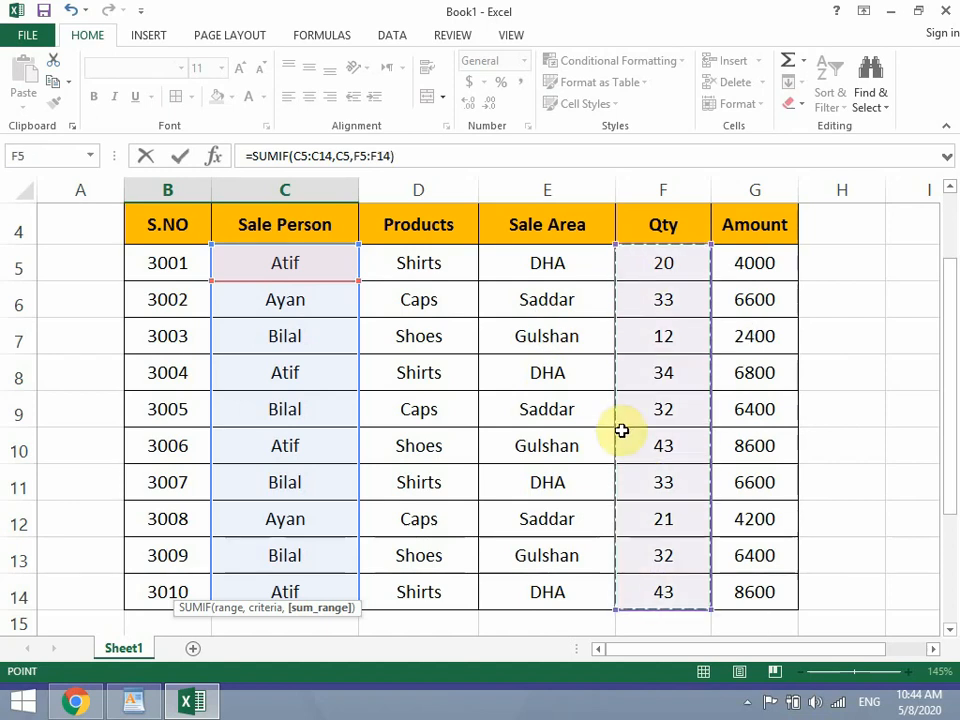
{"action": "key", "text": "Return"}
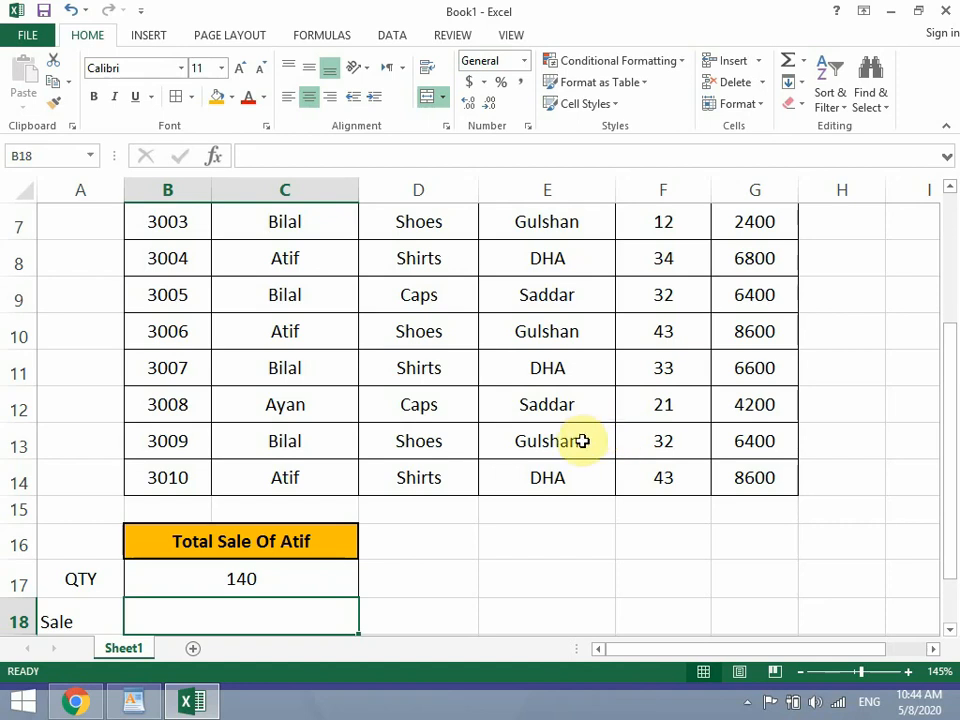
Step: Examine the Sale label in A18, the Amount range G5:G14 and the salesperson's entries in the Sale Person column
{"action": "scroll", "coordinate": [588, 442], "scroll_direction": "down", "scroll_amount": 1}
{"action": "left_click", "coordinate": [58, 500]}
{"action": "scroll", "coordinate": [490, 443], "scroll_direction": "up", "scroll_amount": 3}
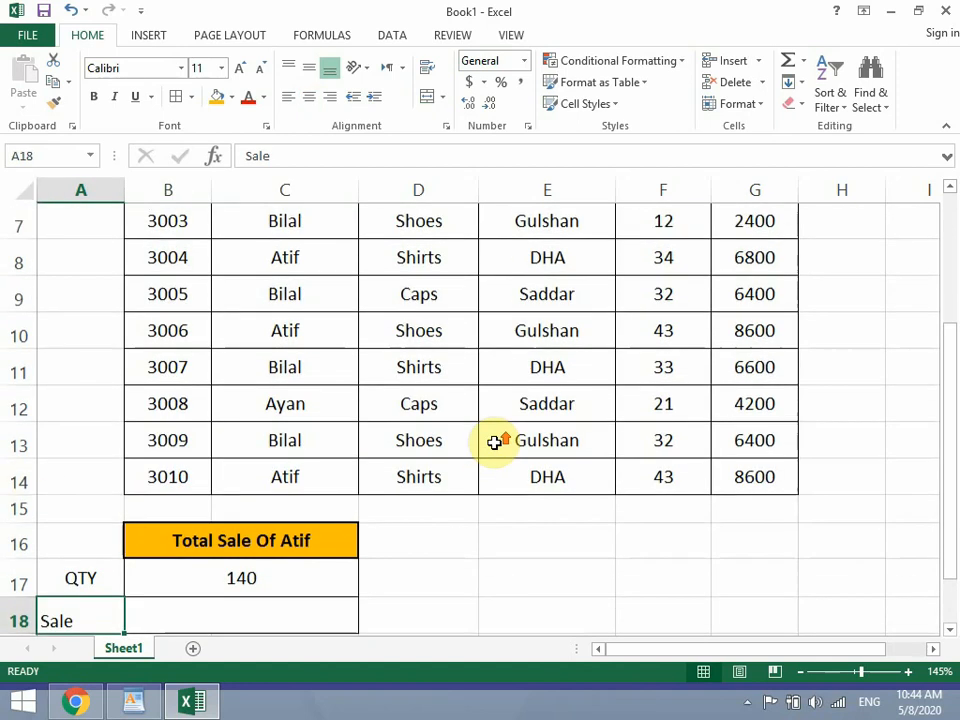
{"action": "scroll", "coordinate": [664, 356], "scroll_direction": "down", "scroll_amount": 1}
{"action": "left_click_drag", "start_coordinate": [754, 262], "coordinate": [749, 591]}
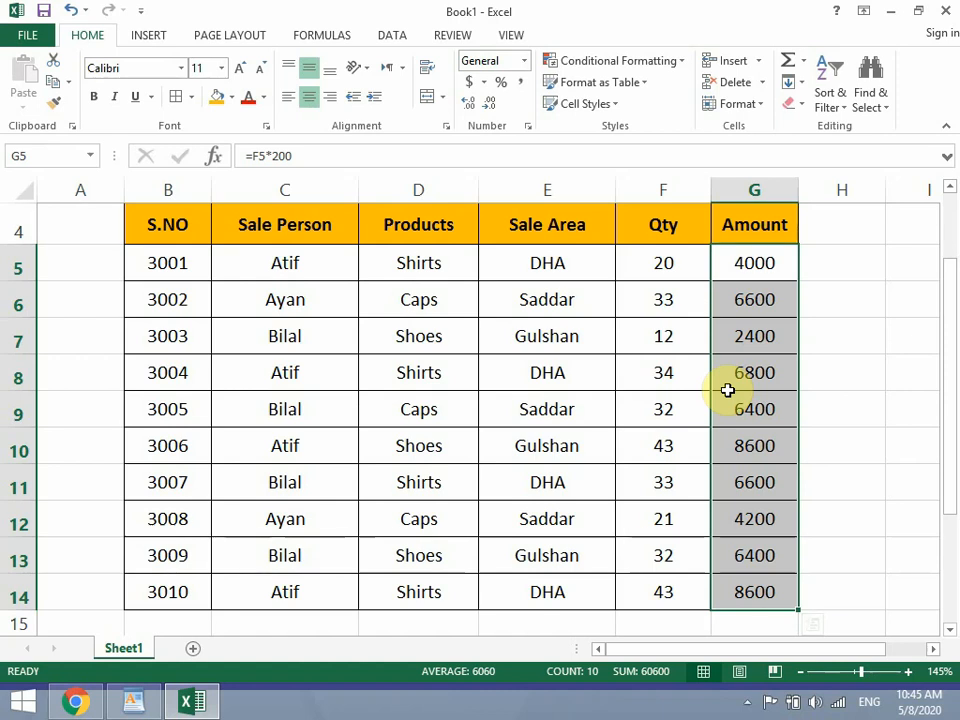
{"action": "left_click", "coordinate": [278, 450]}
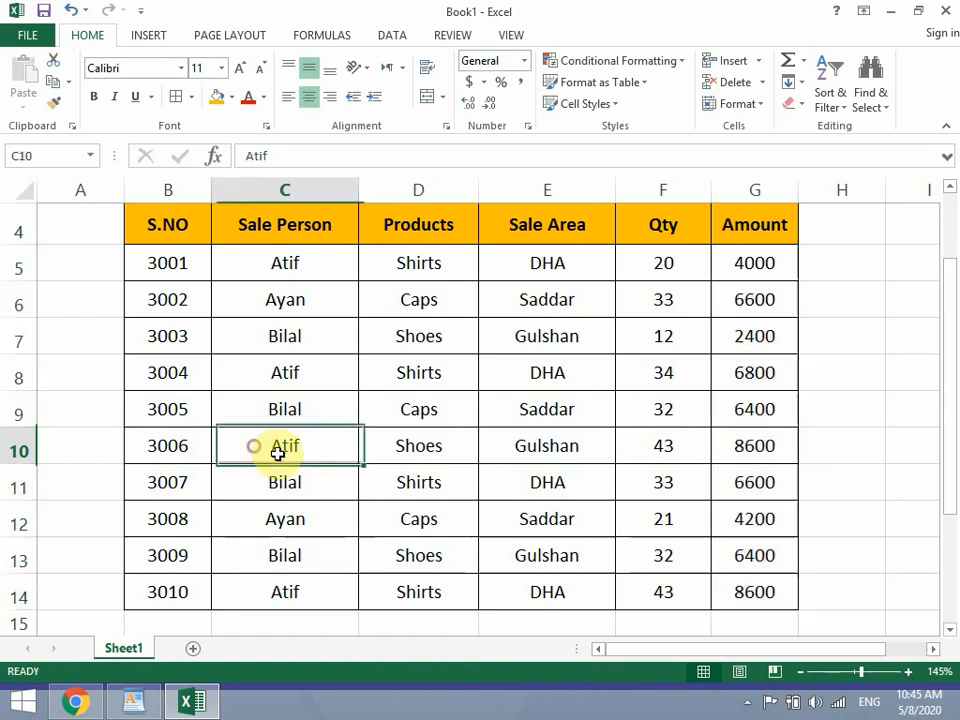
Step: Start a SUMIF formula in the Sale cell B18 with the Sale Person cells C5:C14 as its range
{"action": "scroll", "coordinate": [339, 476], "scroll_direction": "down", "scroll_amount": 1}
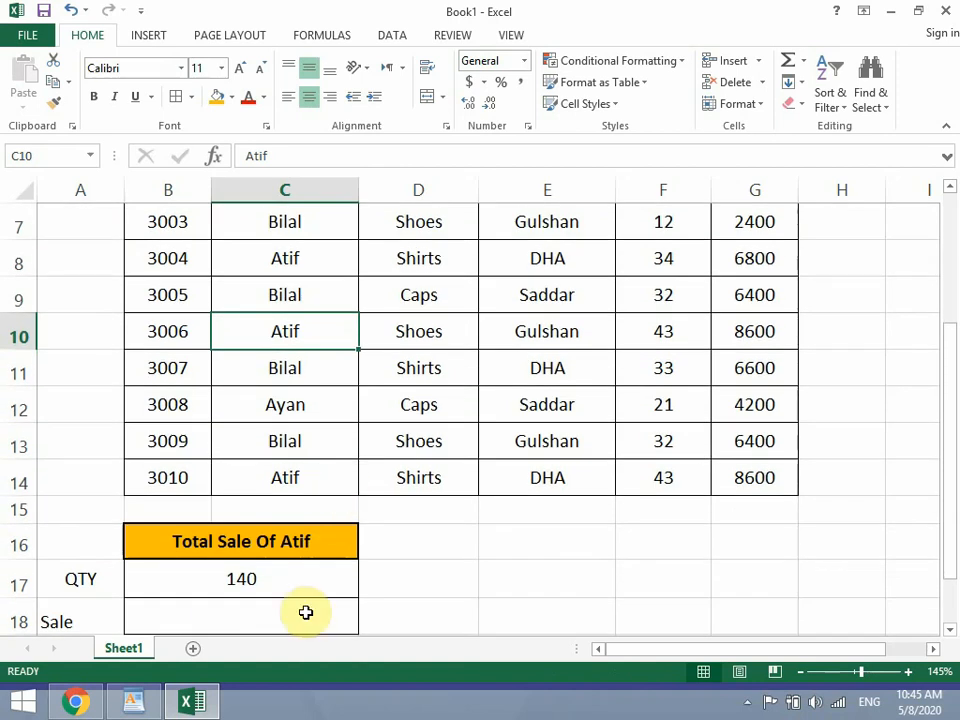
{"action": "left_click", "coordinate": [305, 612]}
{"action": "type", "text": "=sumi"}
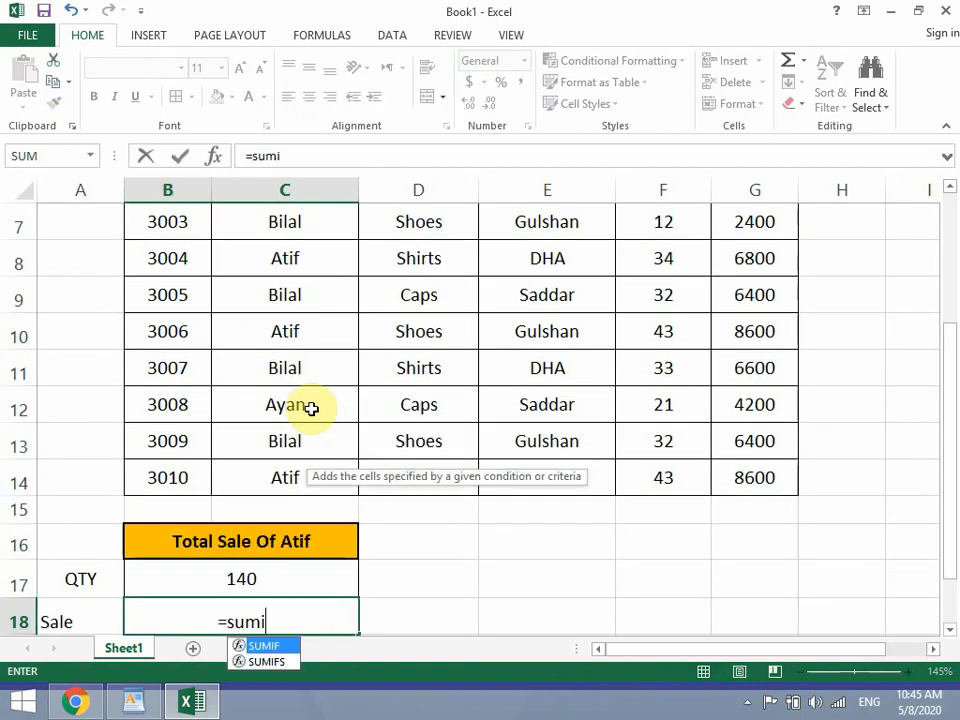
{"action": "key", "text": "Tab"}
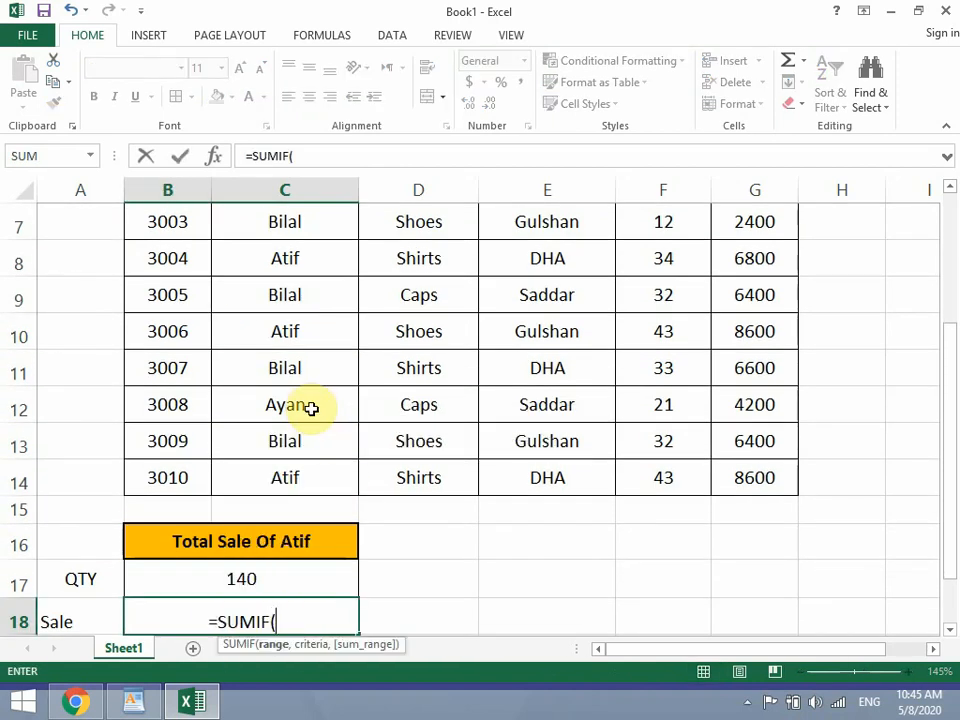
{"action": "scroll", "coordinate": [308, 404], "scroll_direction": "up", "scroll_amount": 1}
{"action": "left_click_drag", "start_coordinate": [300, 261], "coordinate": [300, 601]}
{"action": "type", "text": ","}
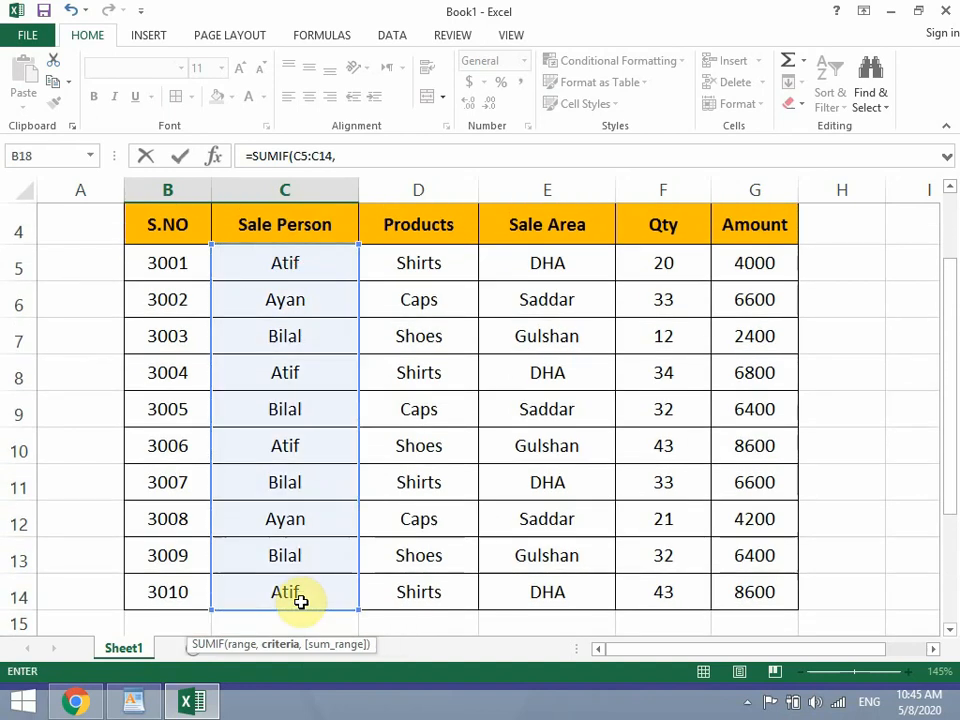
Step: Complete the SUMIF formula in B18 with C5 as the criteria and the Amount cells G5:G14 as the sum range
{"action": "scroll", "coordinate": [300, 601], "scroll_direction": "down", "scroll_amount": 1}
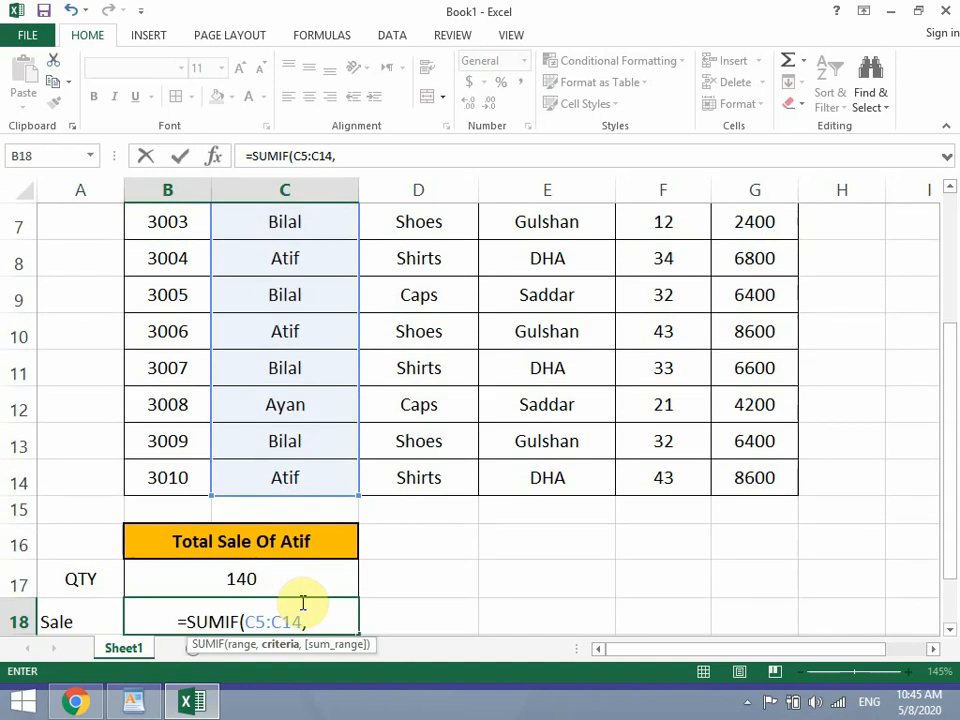
{"action": "scroll", "coordinate": [302, 603], "scroll_direction": "up", "scroll_amount": 1}
{"action": "left_click", "coordinate": [283, 280]}
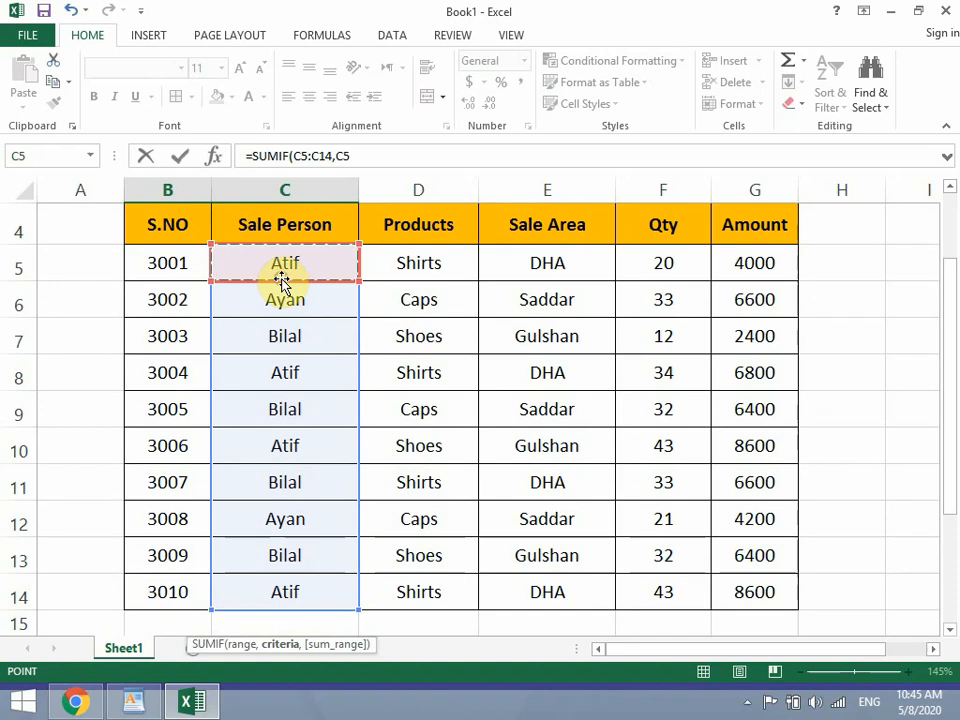
{"action": "type", "text": ","}
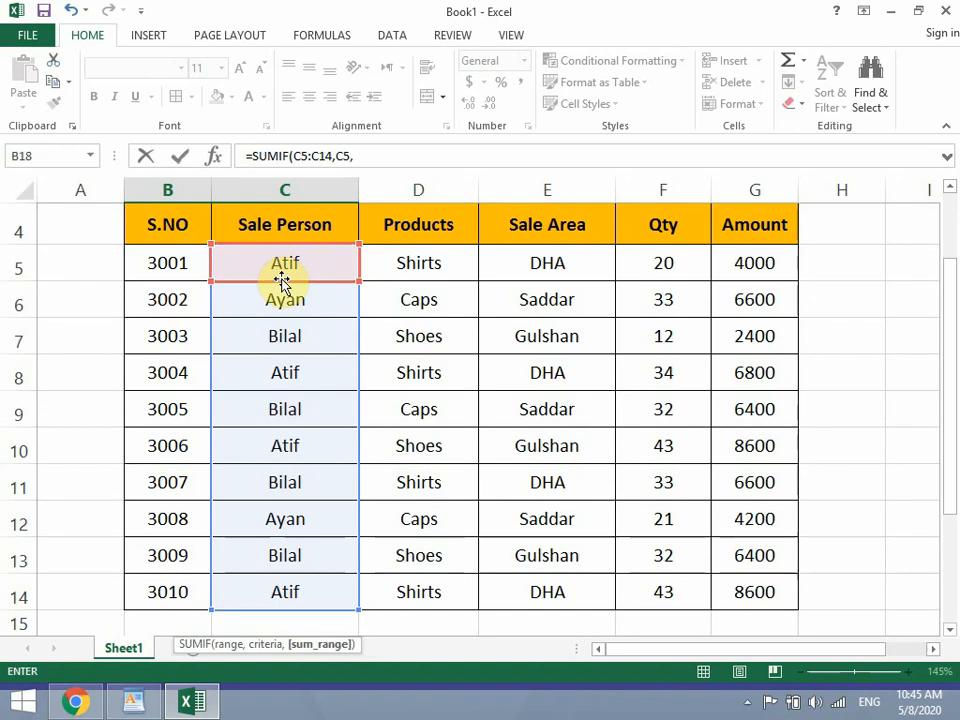
{"action": "left_click_drag", "start_coordinate": [739, 272], "coordinate": [741, 594]}
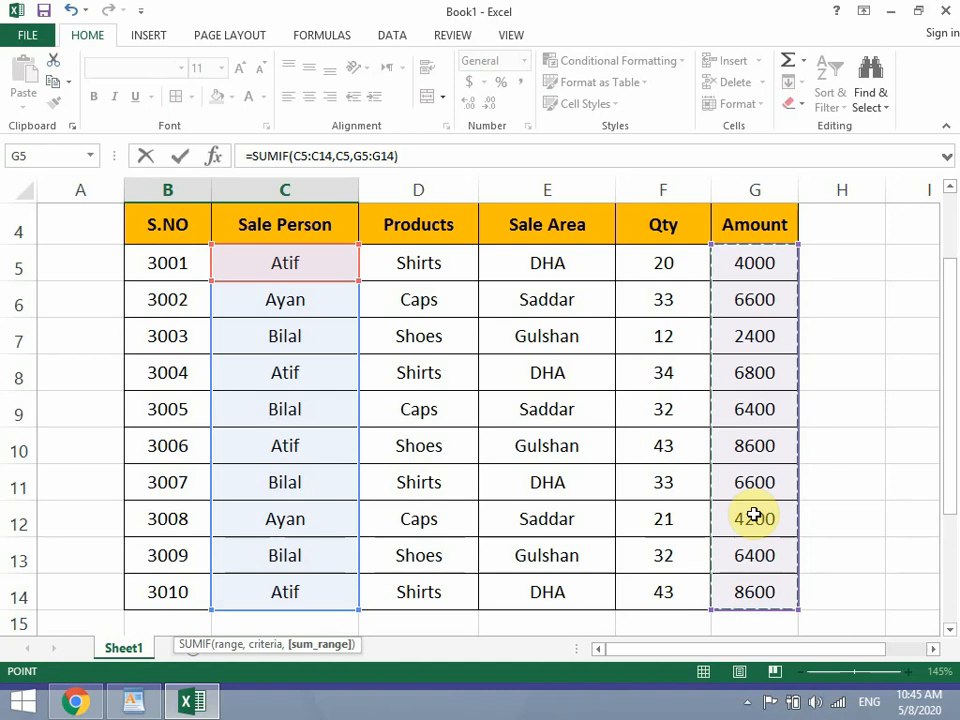
{"action": "type", "text": ")"}
{"action": "key", "text": "Return"}
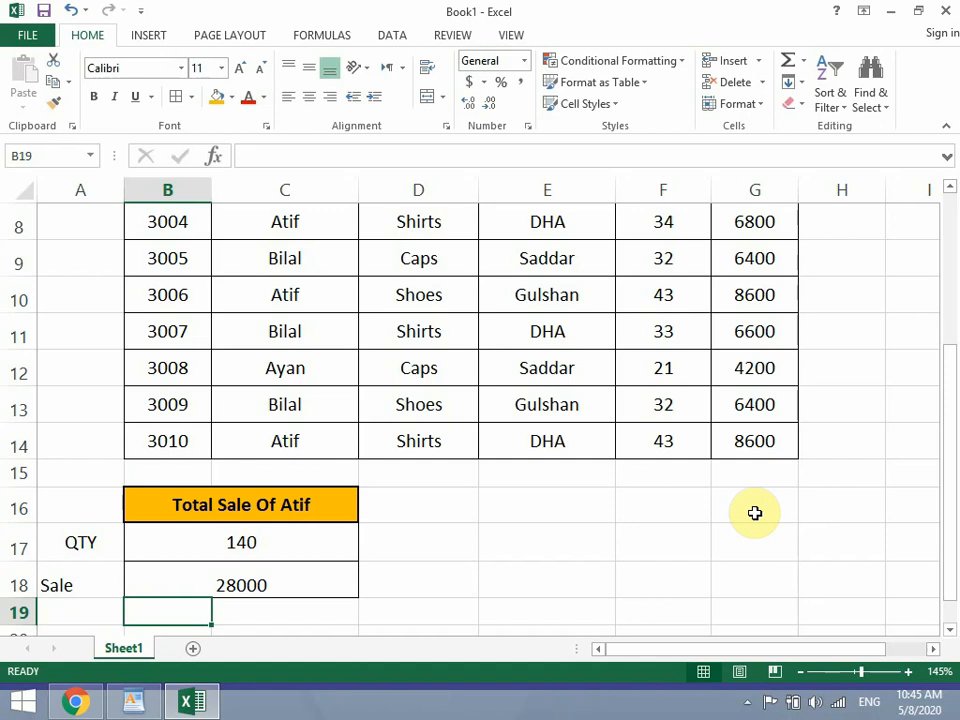
Step: Middle-align the Sale total in B18, and center and border the QTY and Sale rows A17:C18
{"action": "left_click", "coordinate": [280, 580]}
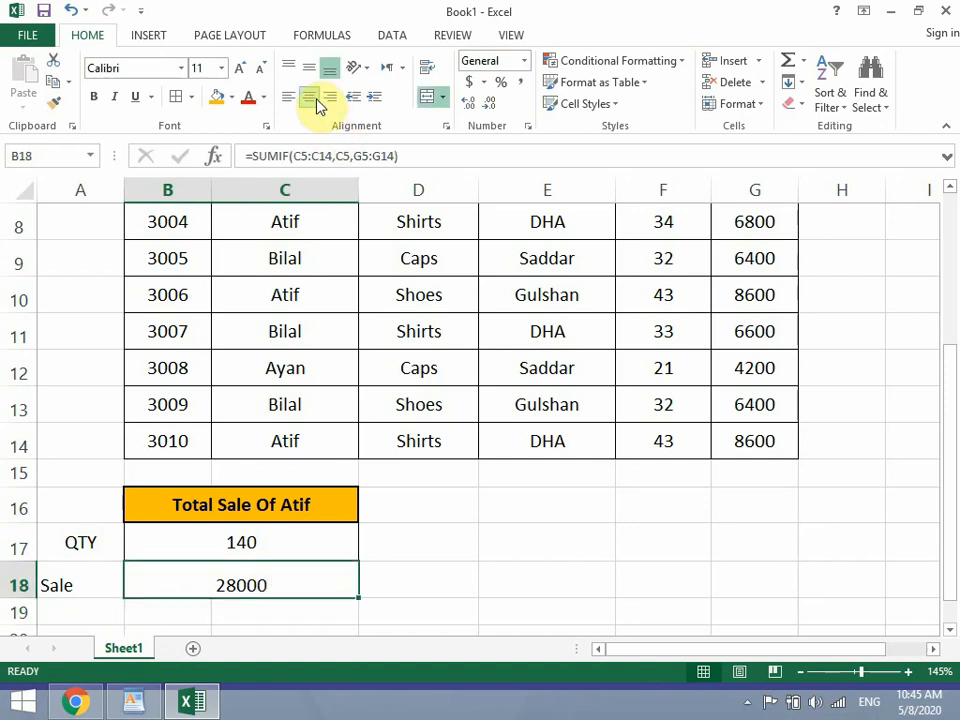
{"action": "left_click", "coordinate": [309, 68]}
{"action": "left_click_drag", "start_coordinate": [64, 550], "coordinate": [190, 575]}
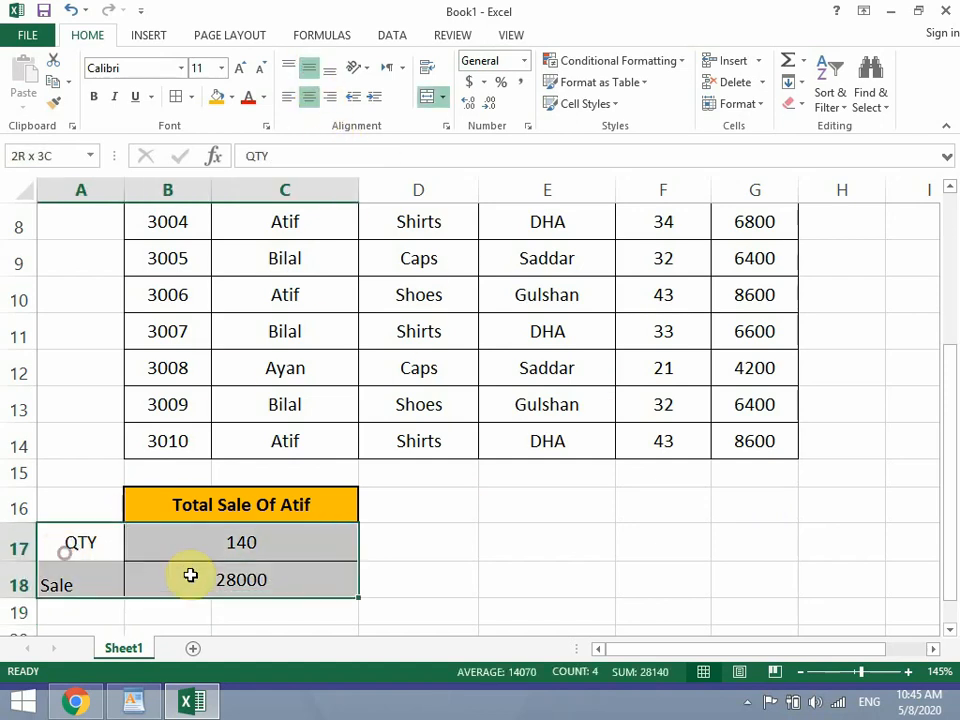
{"action": "left_click", "coordinate": [310, 97]}
{"action": "left_click", "coordinate": [310, 97]}
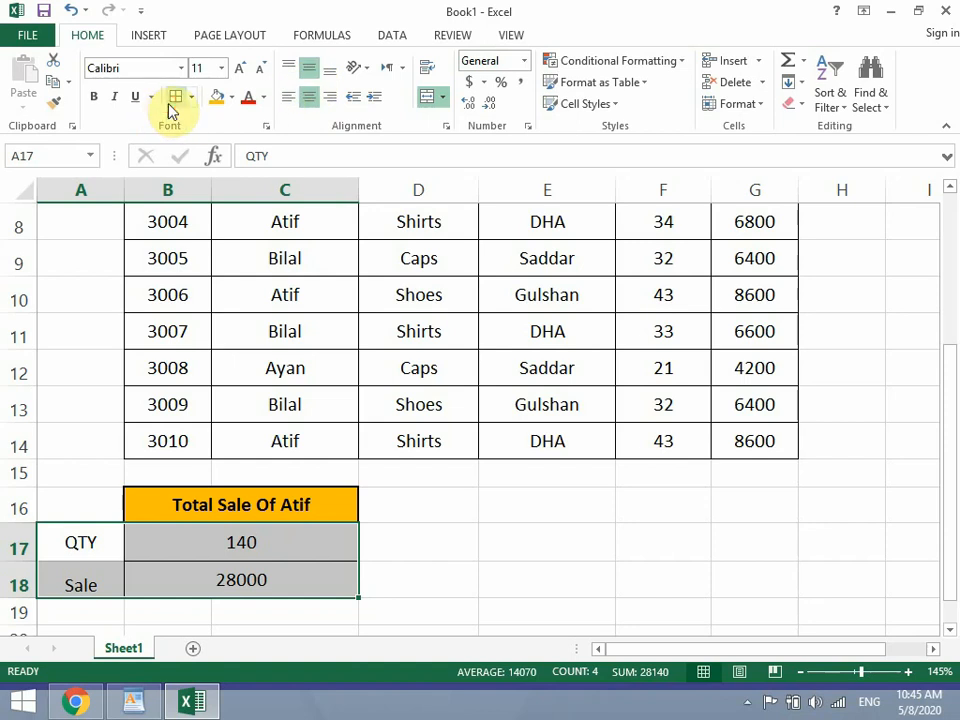
{"action": "left_click", "coordinate": [205, 512]}
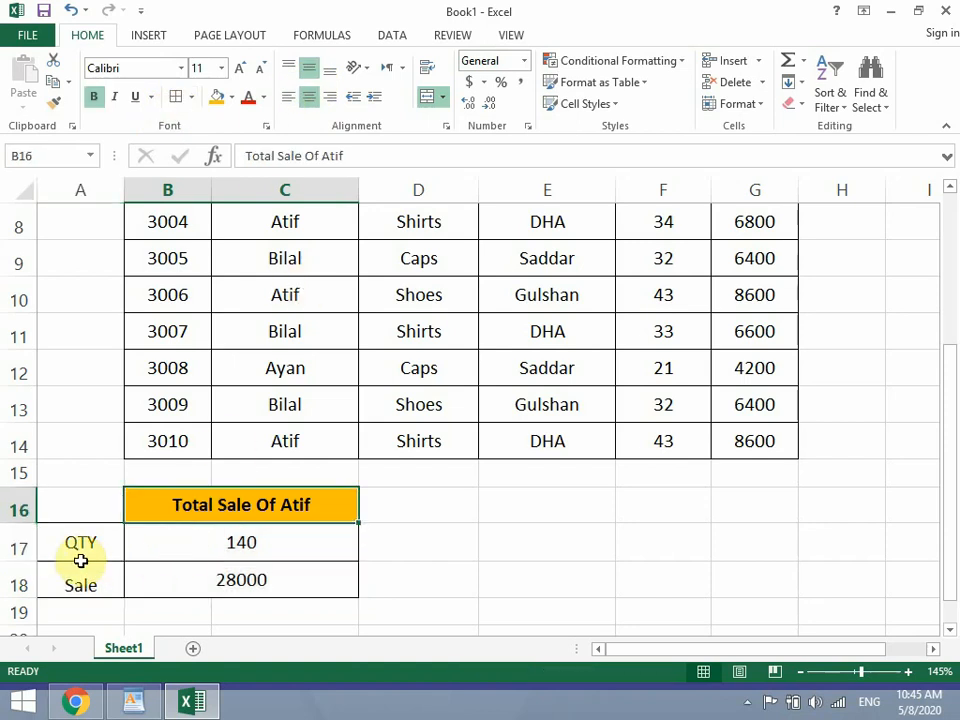
Step: Make the QTY and Sale labels in A17:A18 bold and give them the heading's orange fill
{"action": "left_click_drag", "start_coordinate": [81, 555], "coordinate": [73, 574]}
{"action": "left_click", "coordinate": [94, 97]}
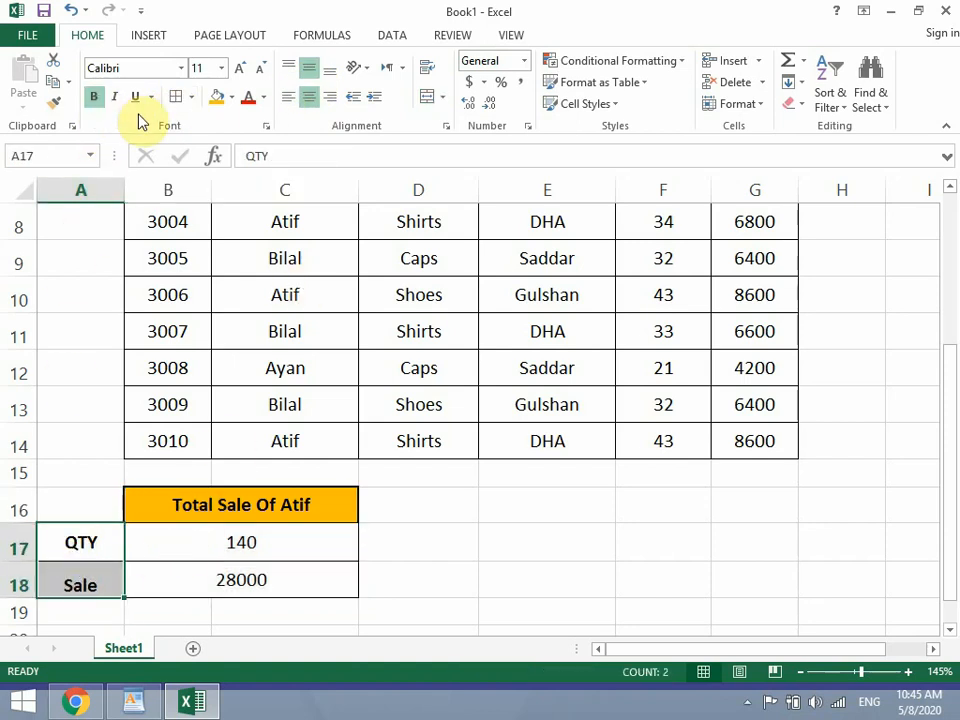
{"action": "left_click", "coordinate": [216, 97]}
{"action": "left_click", "coordinate": [371, 534]}
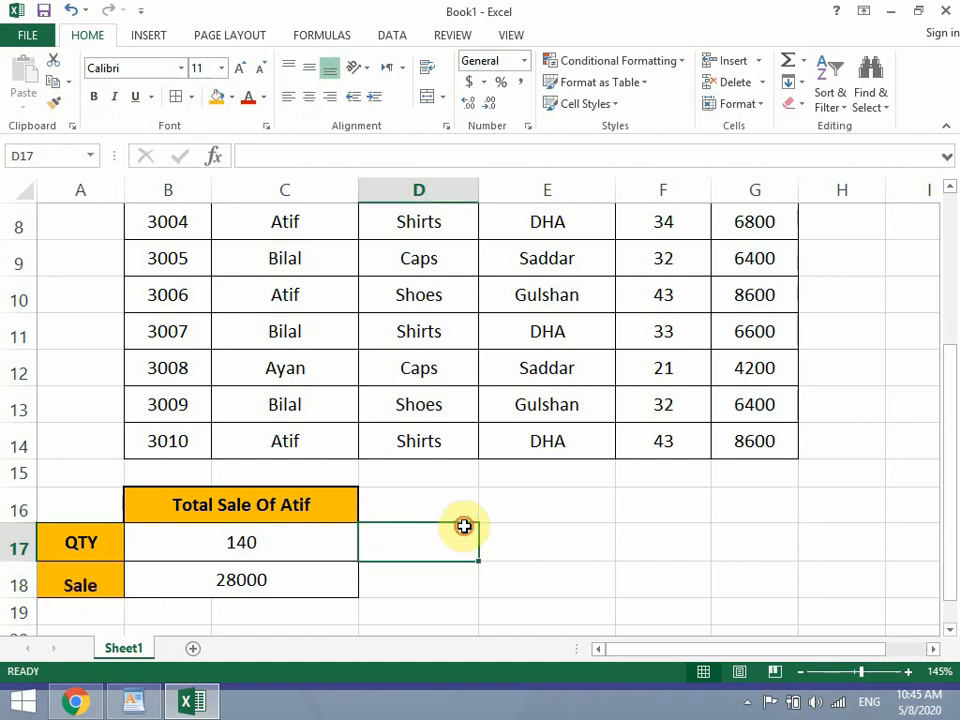
{"action": "left_click", "coordinate": [336, 530]}
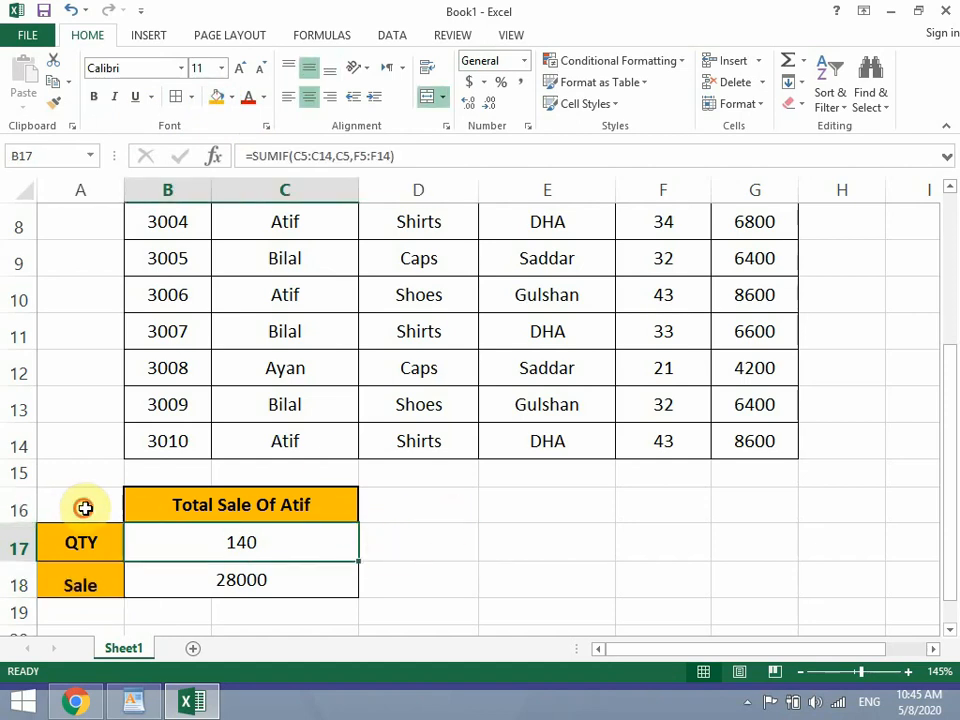
Step: Merge and center the salesperson's total sale heading across A16:C16 and add borders to it
{"action": "left_click_drag", "start_coordinate": [84, 508], "coordinate": [167, 512]}
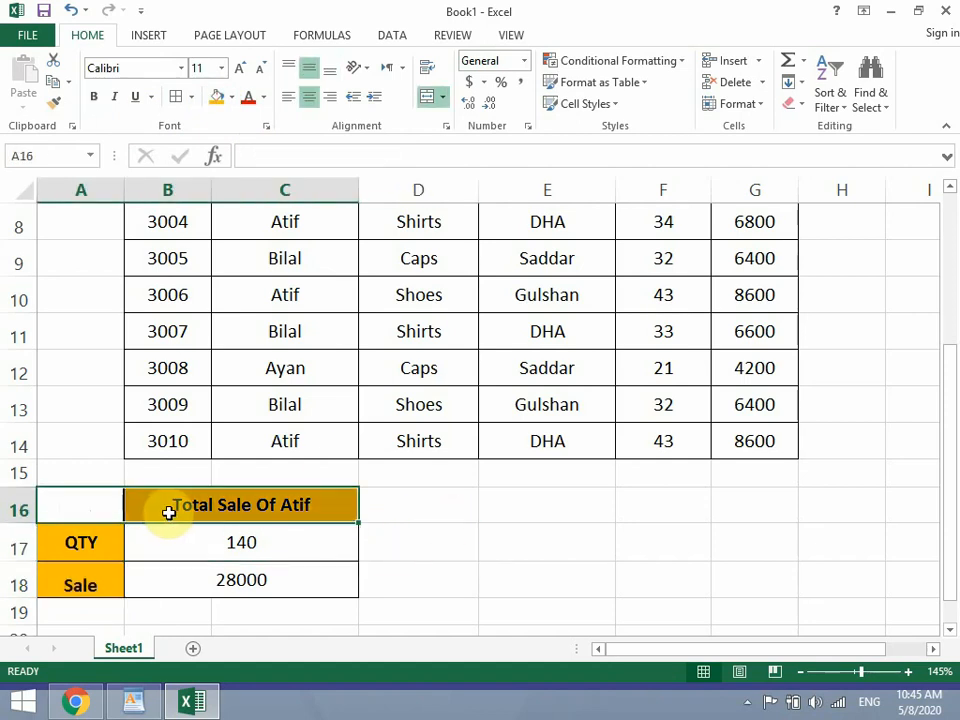
{"action": "left_click", "coordinate": [431, 98]}
{"action": "left_click", "coordinate": [431, 98]}
{"action": "left_click", "coordinate": [485, 578]}
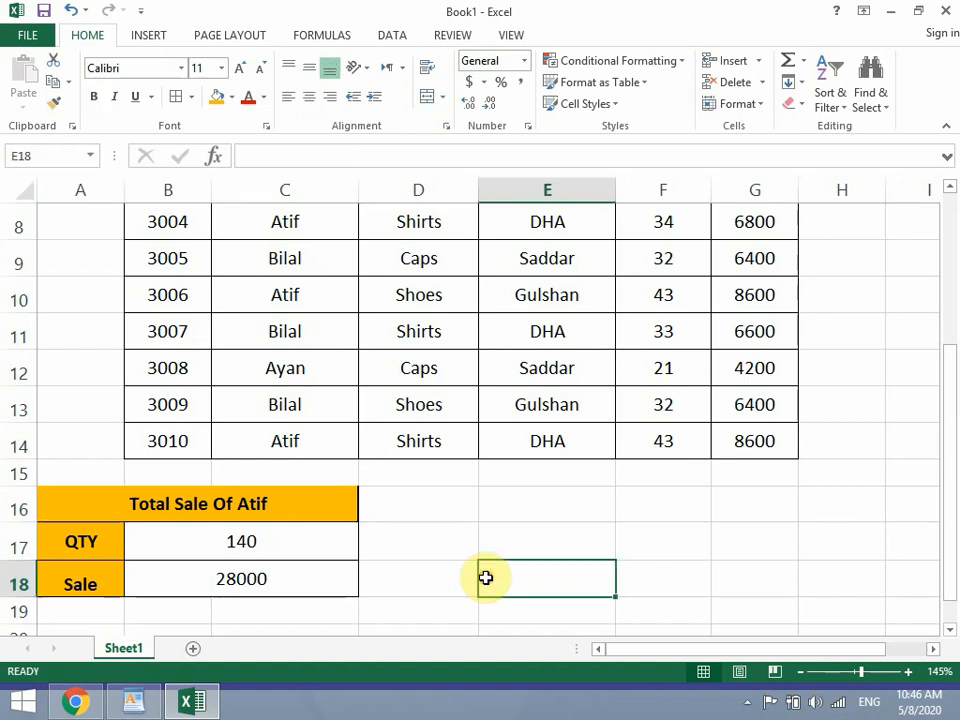
{"action": "left_click", "coordinate": [303, 512]}
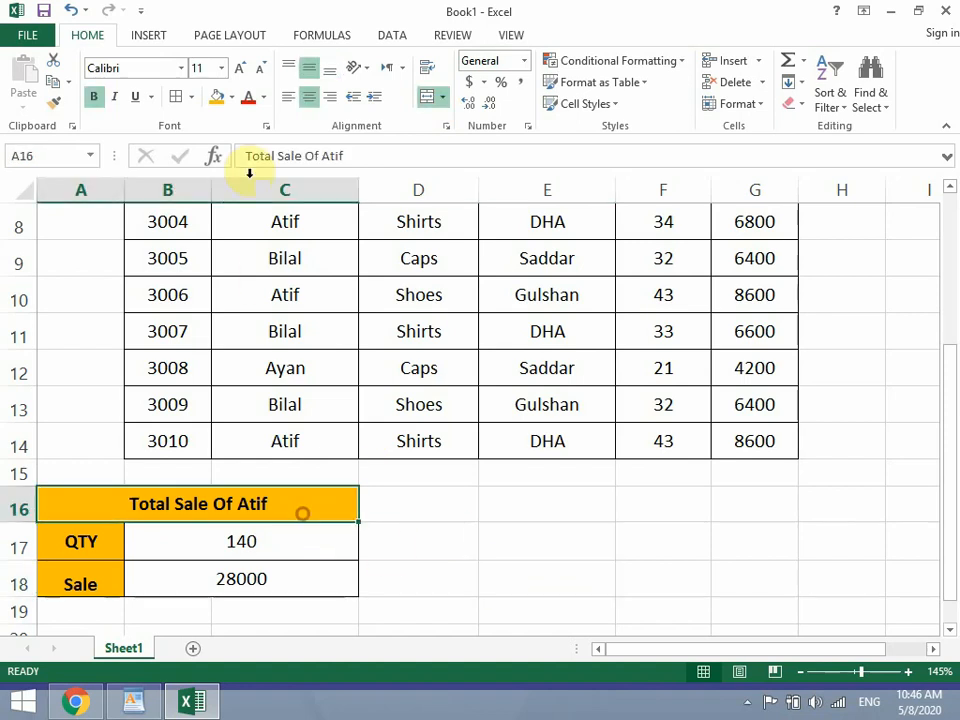
{"action": "left_click", "coordinate": [180, 98]}
{"action": "left_click", "coordinate": [463, 580]}
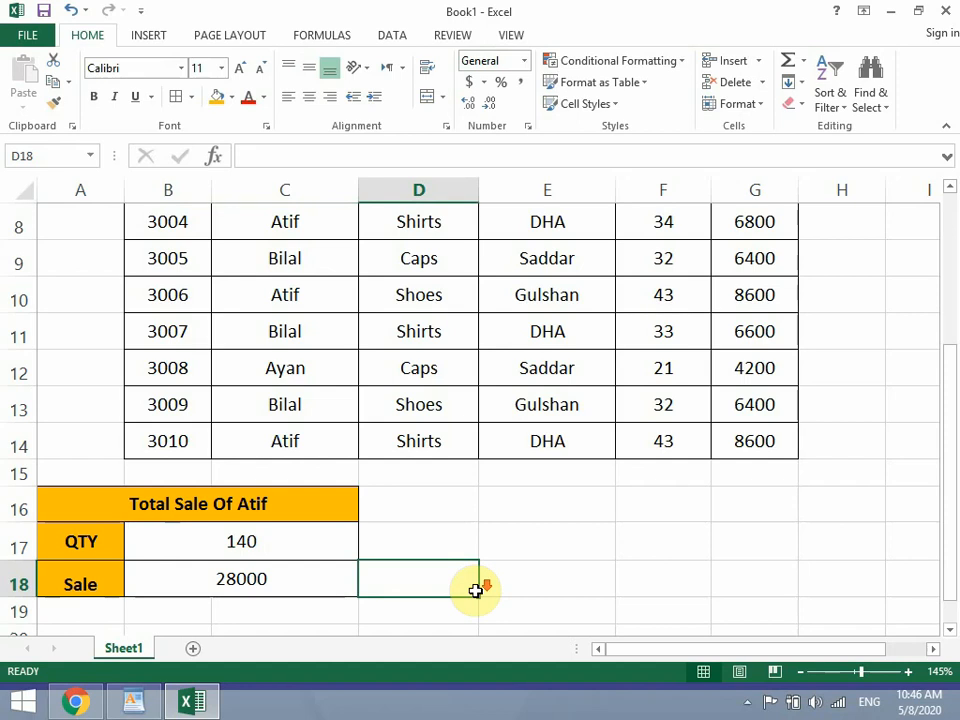
Step: Merge and center cells E16:G16 and enter the heading "Total Sale in Saddar" there
{"action": "scroll", "coordinate": [476, 590], "scroll_direction": "down", "scroll_amount": 1}
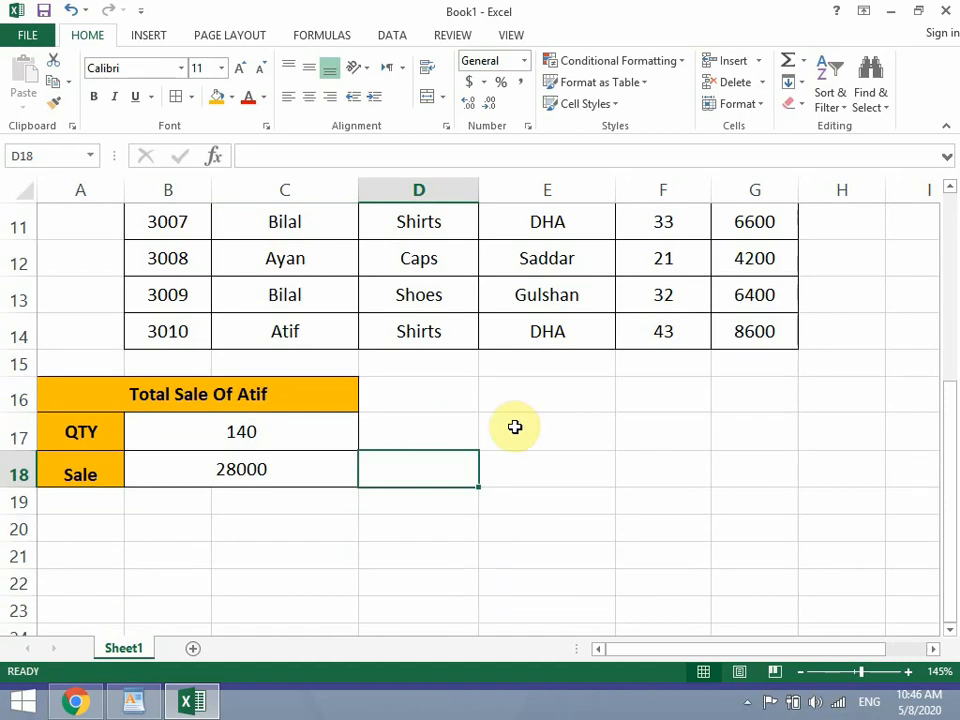
{"action": "left_click_drag", "start_coordinate": [516, 401], "coordinate": [741, 390]}
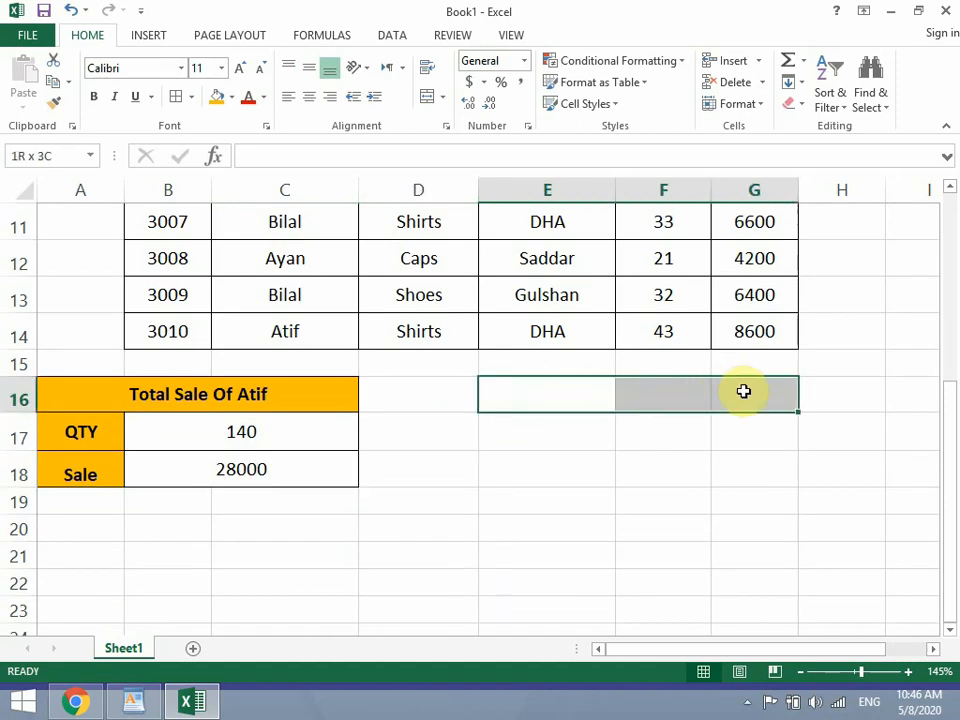
{"action": "left_click", "coordinate": [427, 96]}
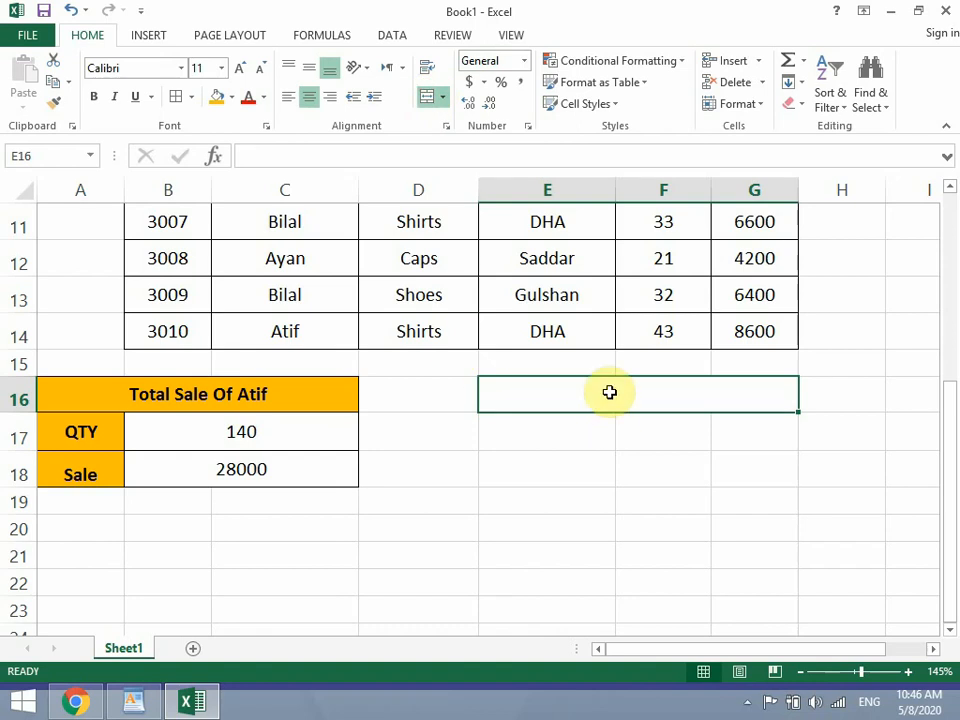
{"action": "type", "text": "Total Sale"}
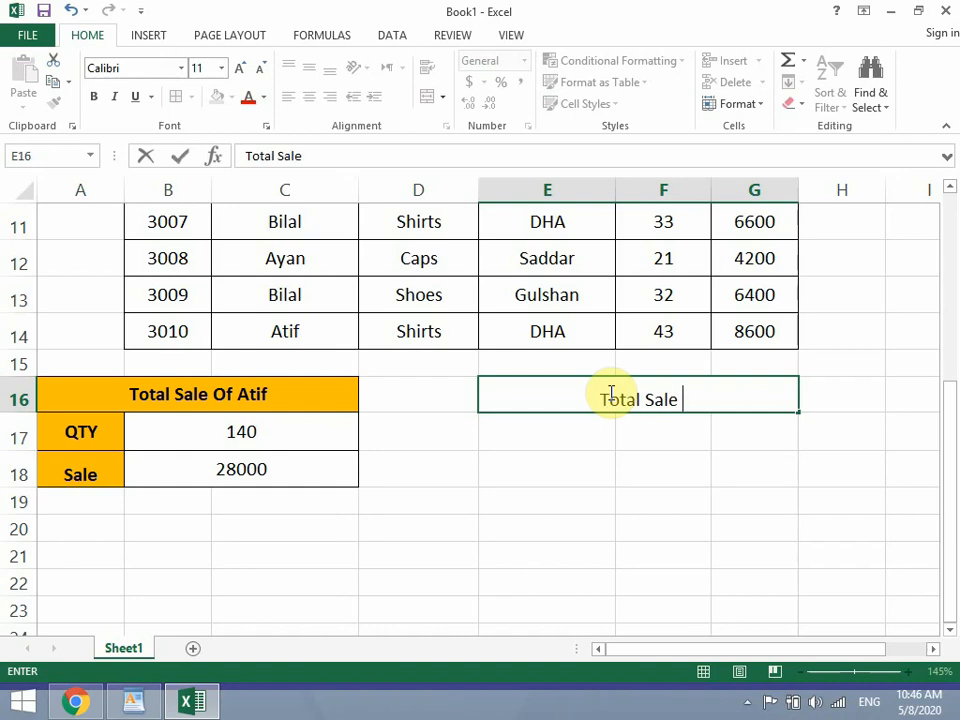
{"action": "type", "text": "in"}
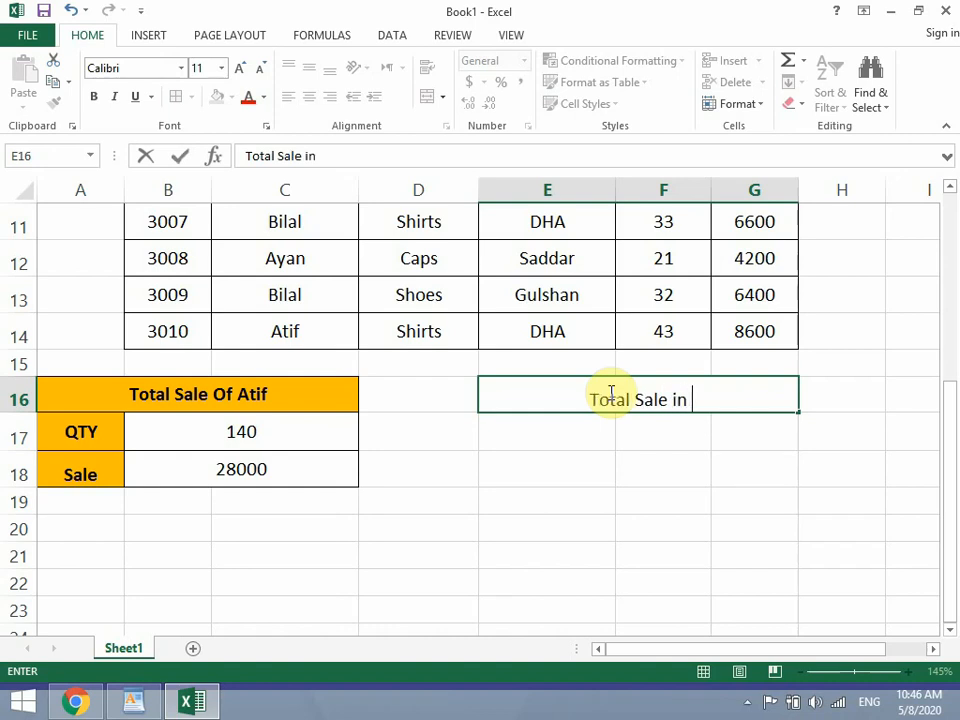
{"action": "type", "text": " Saddar"}
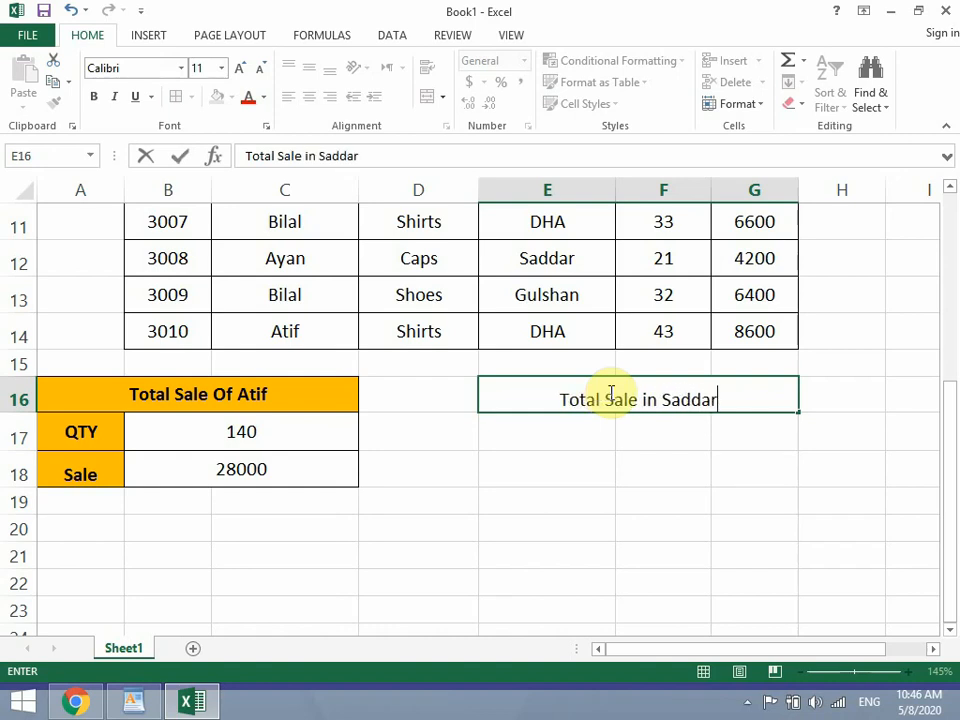
{"action": "key", "text": "Return"}
{"action": "left_click", "coordinate": [611, 392]}
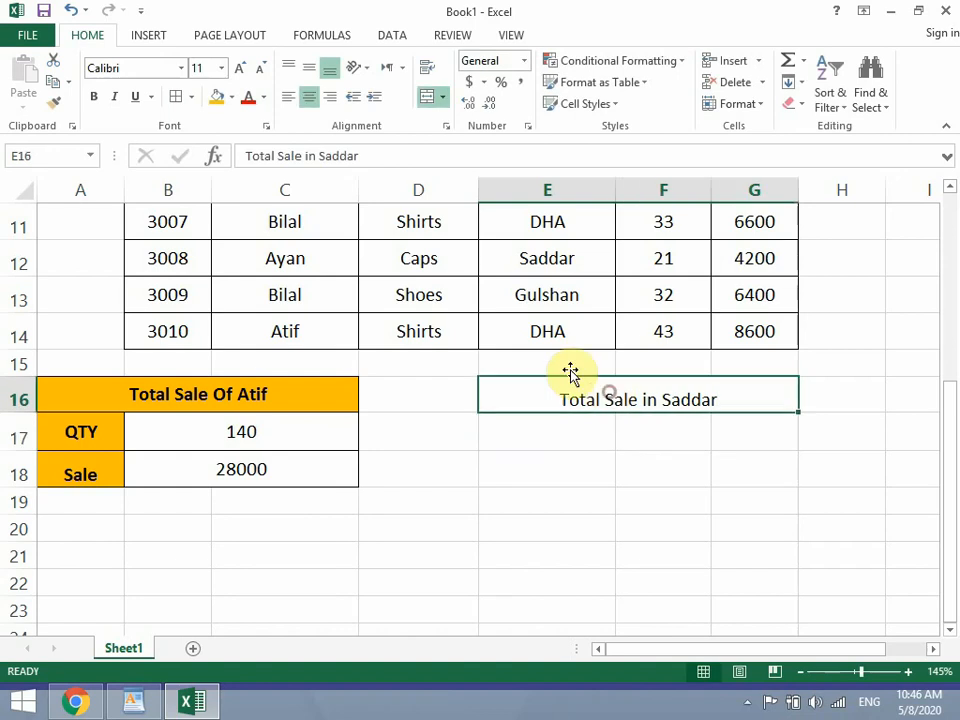
Step: Middle-align the "Total Sale in Saddar" heading, give it the orange fill and make it bold
{"action": "left_click", "coordinate": [310, 69]}
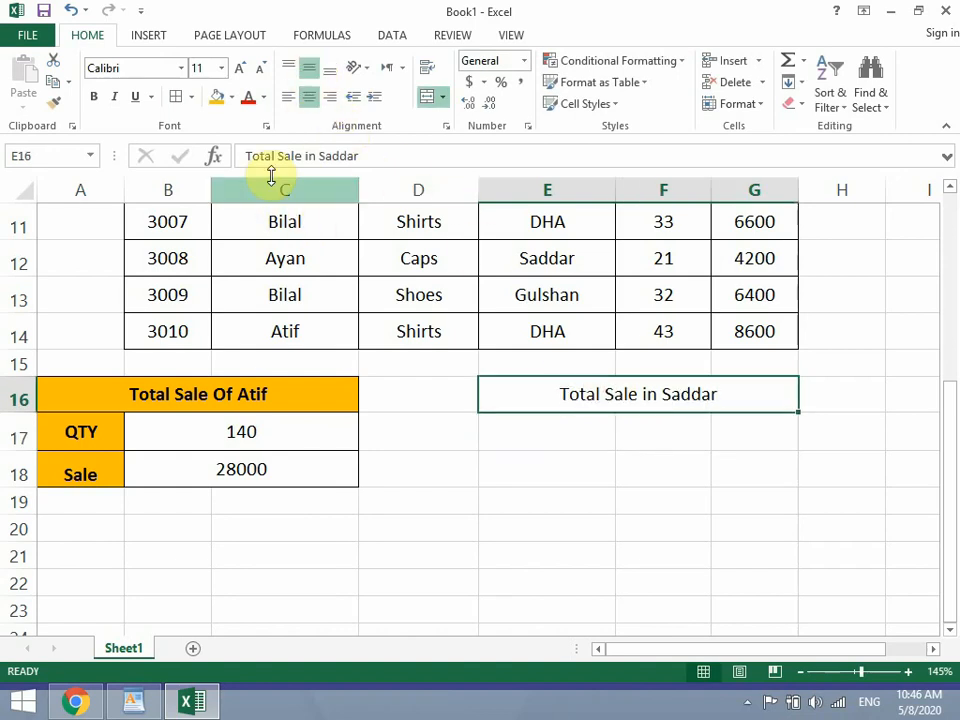
{"action": "left_click", "coordinate": [216, 97]}
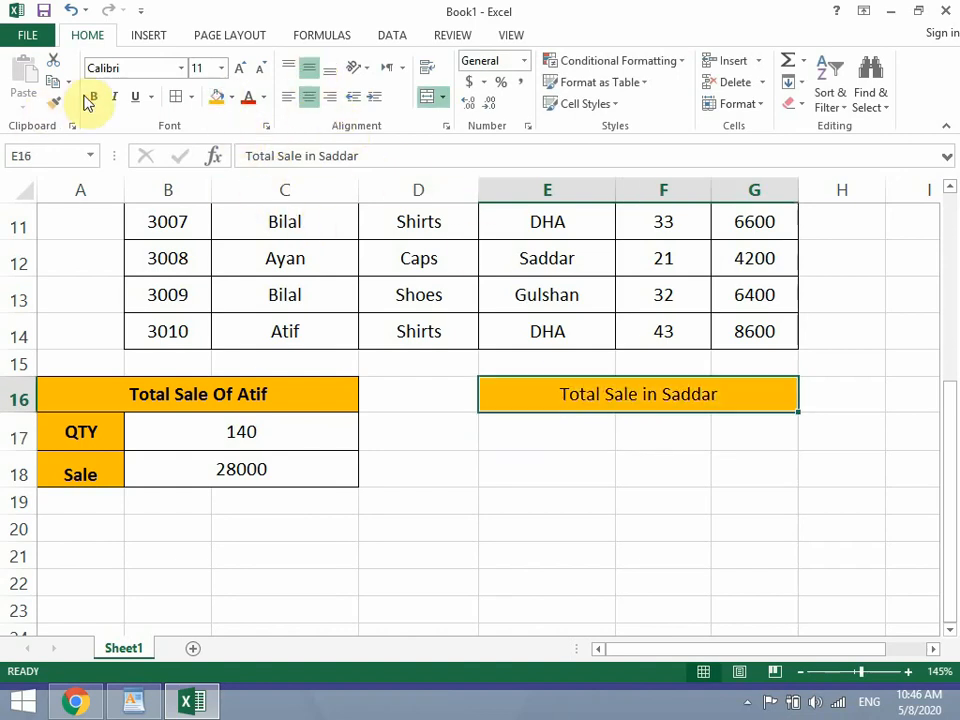
{"action": "left_click", "coordinate": [93, 97]}
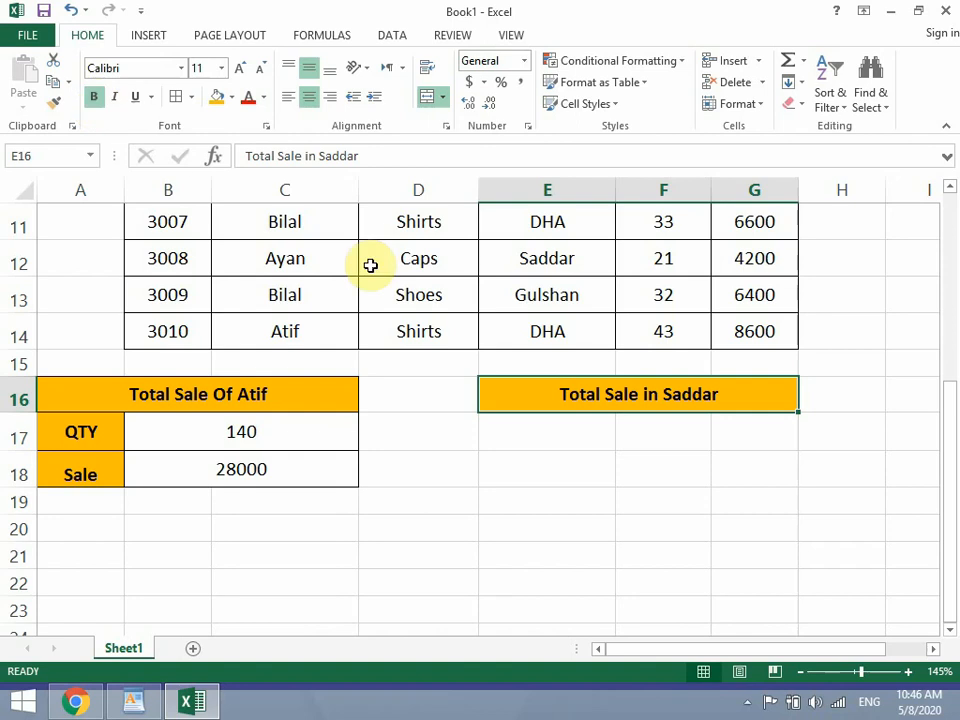
Step: Merge and center cells F17:G17 and F18:G18 below the "Total Sale in Saddar" heading
{"action": "left_click_drag", "start_coordinate": [653, 433], "coordinate": [731, 432]}
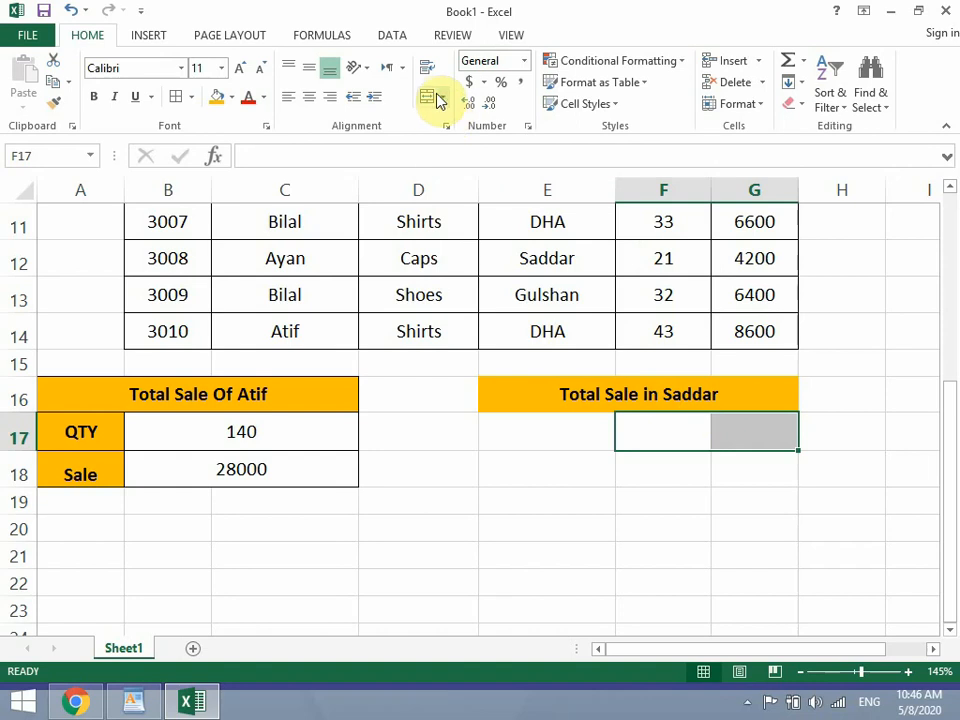
{"action": "left_click_drag", "start_coordinate": [666, 471], "coordinate": [723, 471]}
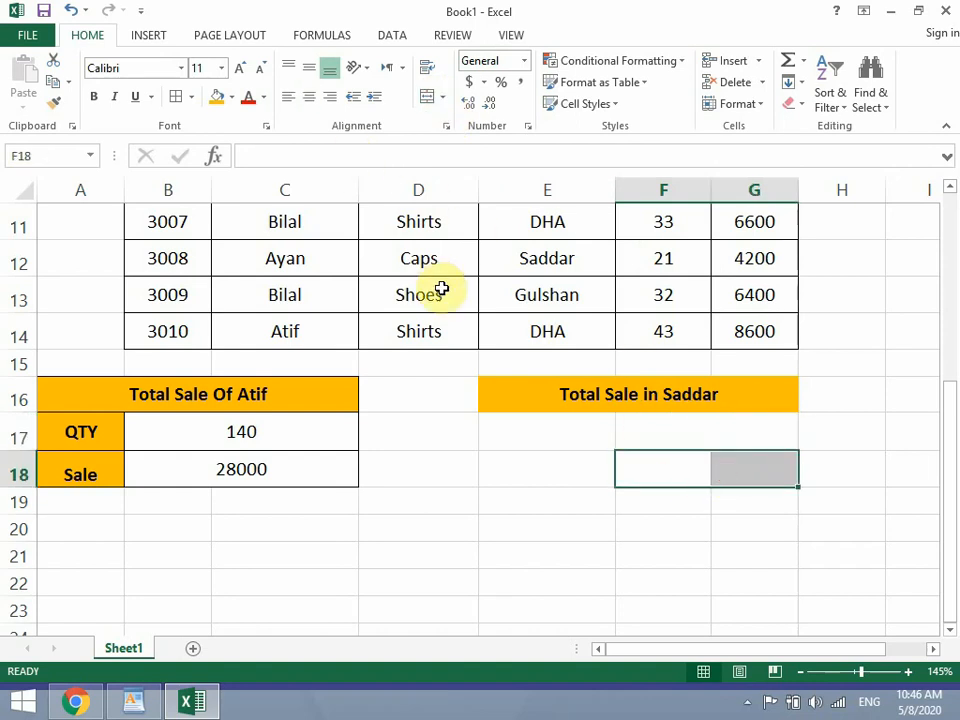
{"action": "left_click", "coordinate": [428, 98]}
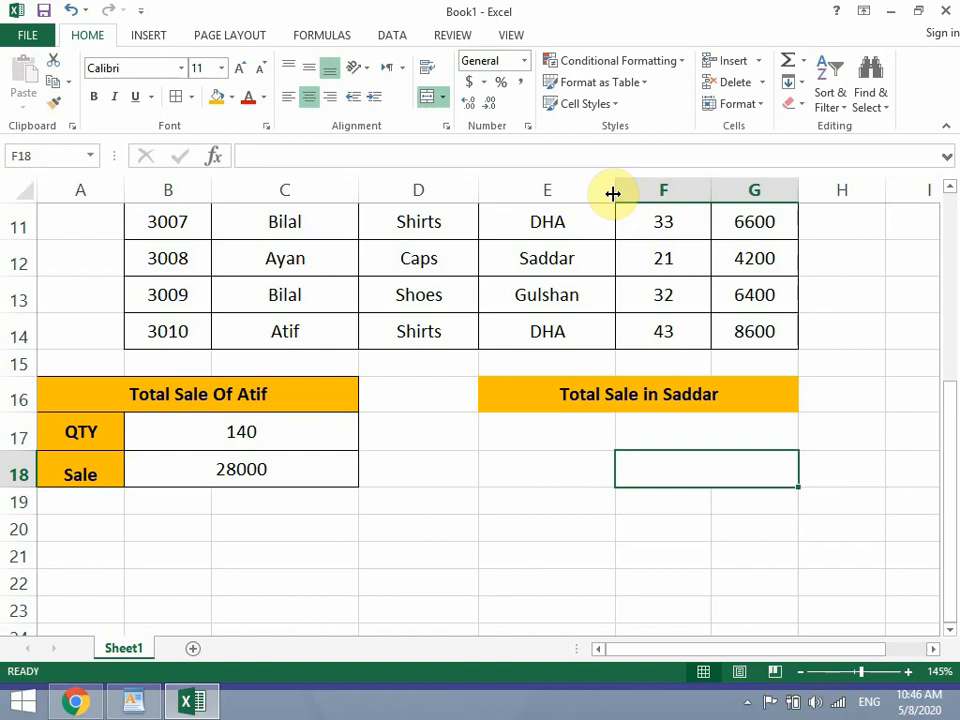
Step: Narrow column E to just fit the sale area names and adjust the widths of columns F and G
{"action": "left_click_drag", "start_coordinate": [613, 193], "coordinate": [566, 189]}
{"action": "left_click_drag", "start_coordinate": [662, 189], "coordinate": [688, 188]}
{"action": "left_click_drag", "start_coordinate": [775, 187], "coordinate": [788, 189]}
Step: Add all borders to E17:G18 and align its contents to the center and middle
{"action": "left_click_drag", "start_coordinate": [542, 435], "coordinate": [625, 475]}
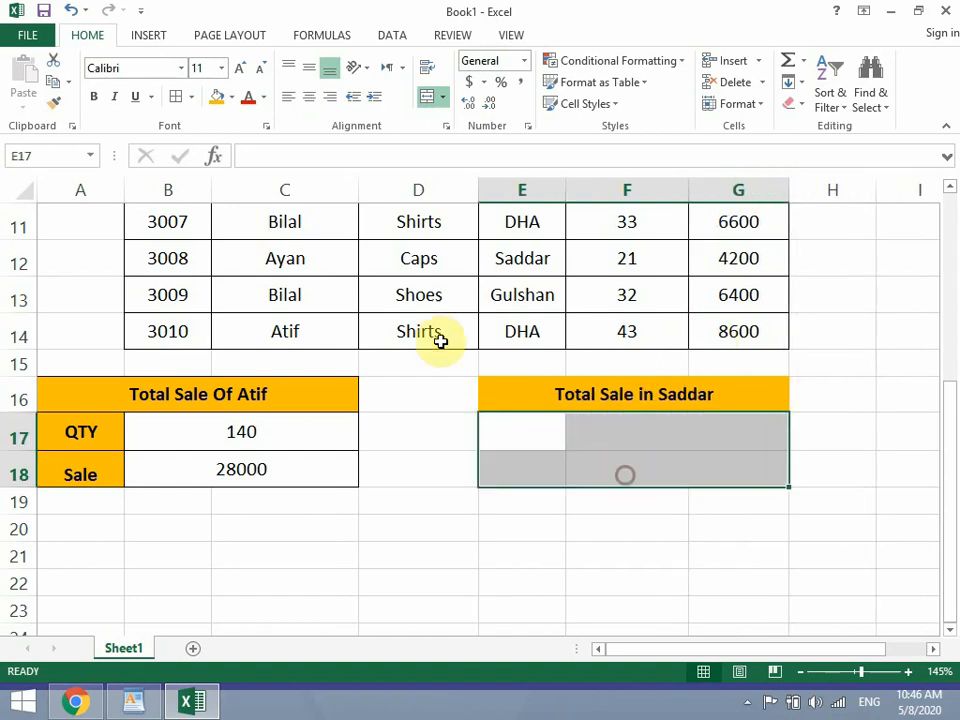
{"action": "left_click", "coordinate": [180, 101]}
{"action": "left_click", "coordinate": [311, 97]}
{"action": "left_click", "coordinate": [310, 70]}
Step: Enter the labels "QTY" in E17 and "Sale" in E18
{"action": "left_click", "coordinate": [537, 430]}
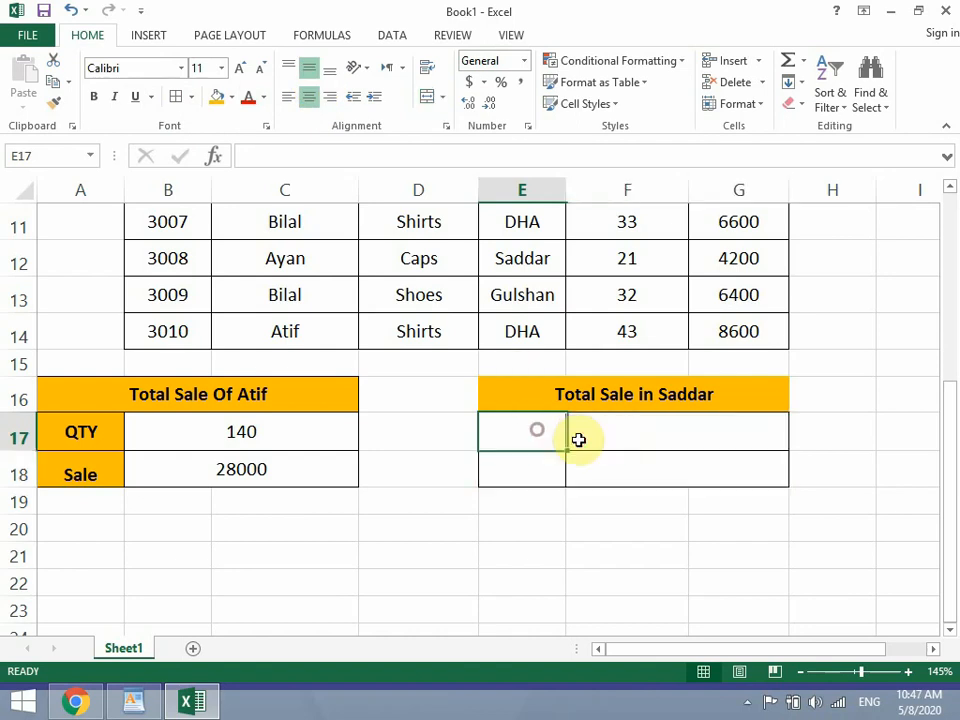
{"action": "type", "text": "QTY"}
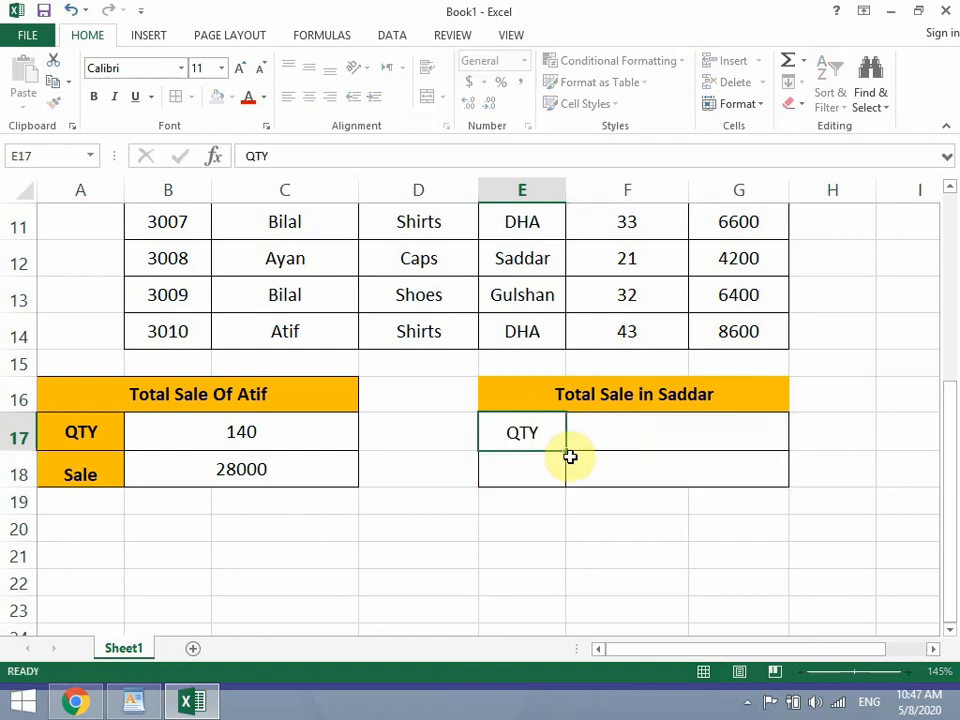
{"action": "key", "text": "Return"}
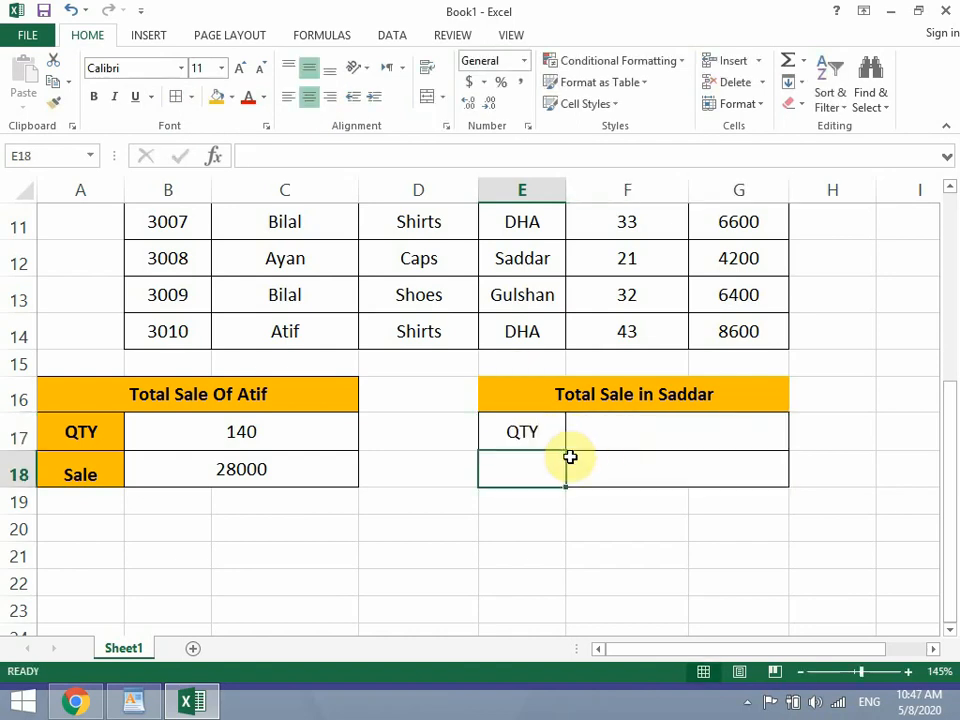
{"action": "type", "text": "SA"}
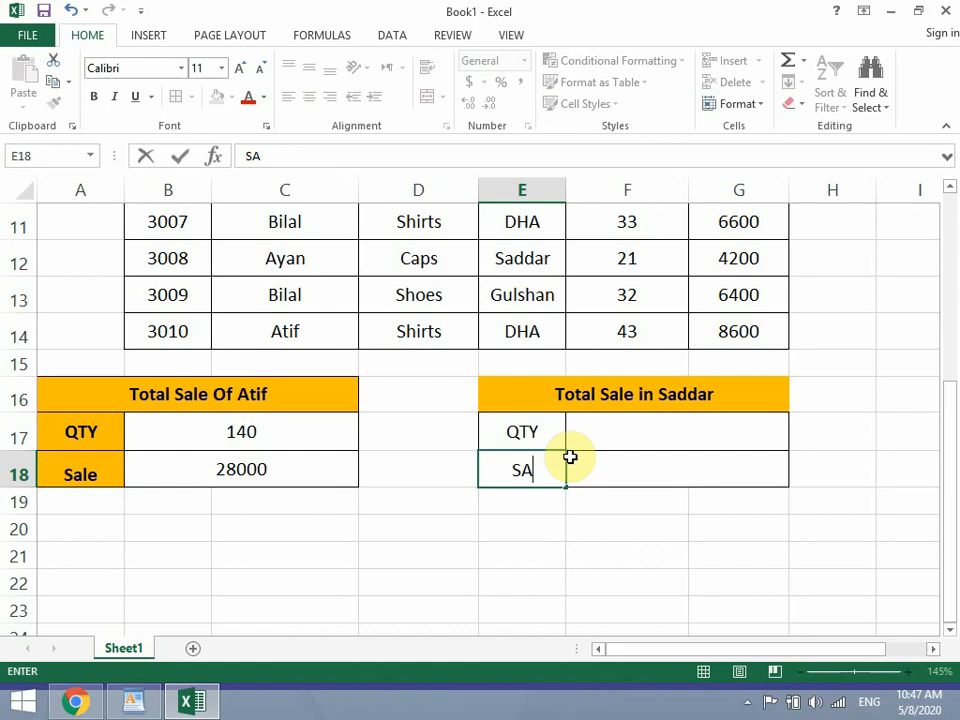
{"action": "type", "text": "le"}
{"action": "key", "text": "Return"}
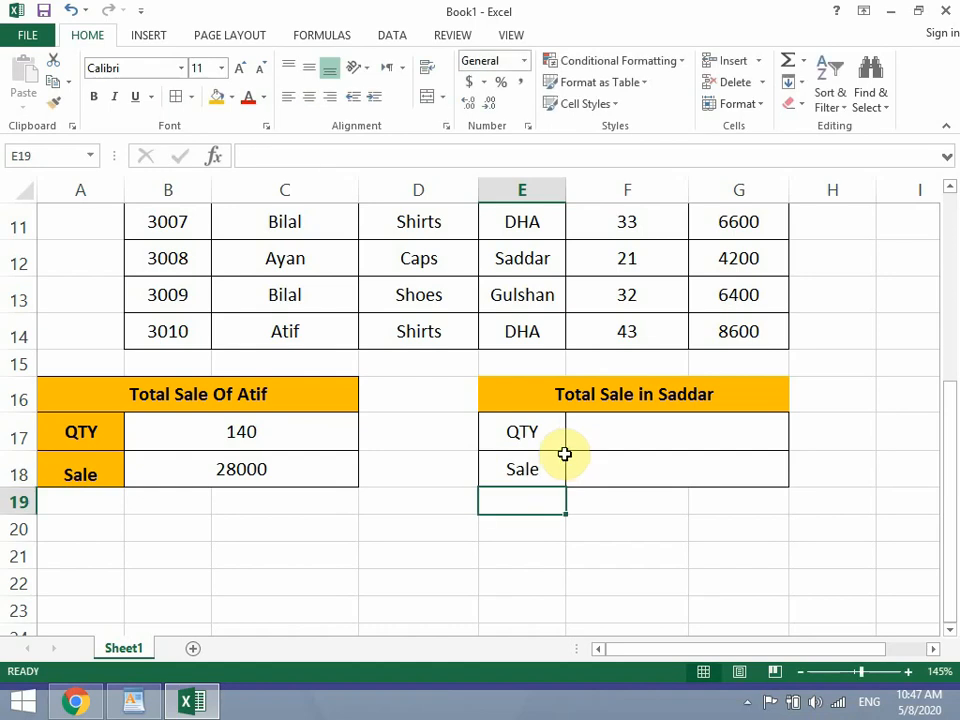
Step: Give the QTY and Sale labels in E17:E18 the orange fill and make them bold
{"action": "left_click_drag", "start_coordinate": [560, 430], "coordinate": [553, 456]}
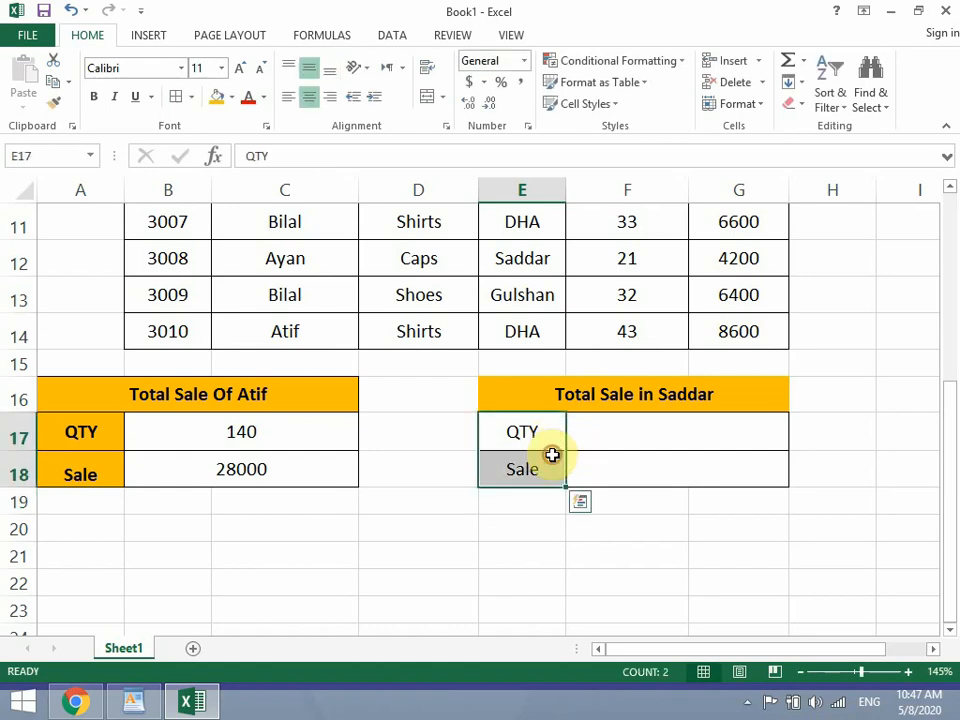
{"action": "left_click", "coordinate": [216, 96]}
{"action": "left_click", "coordinate": [552, 527]}
{"action": "left_click", "coordinate": [523, 390]}
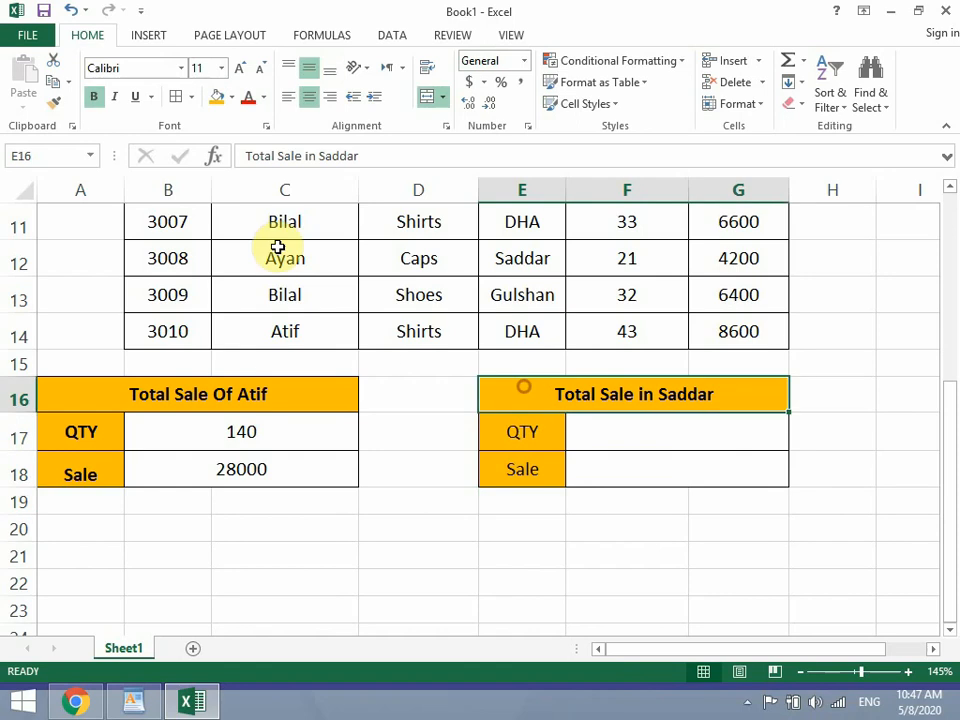
{"action": "left_click", "coordinate": [664, 450]}
{"action": "left_click_drag", "start_coordinate": [521, 437], "coordinate": [527, 456]}
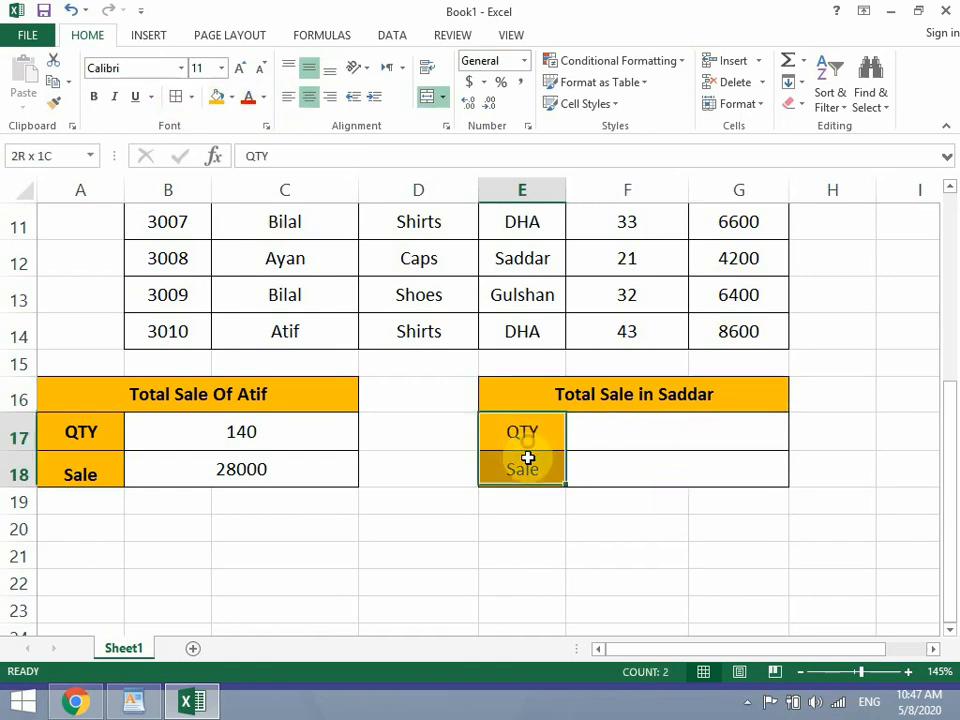
{"action": "left_click", "coordinate": [92, 96]}
Step: Start a SUMIF formula in F17 with the sale areas E5:E14 as range and the Saddar cell E6 as criteria
{"action": "left_click", "coordinate": [707, 446]}
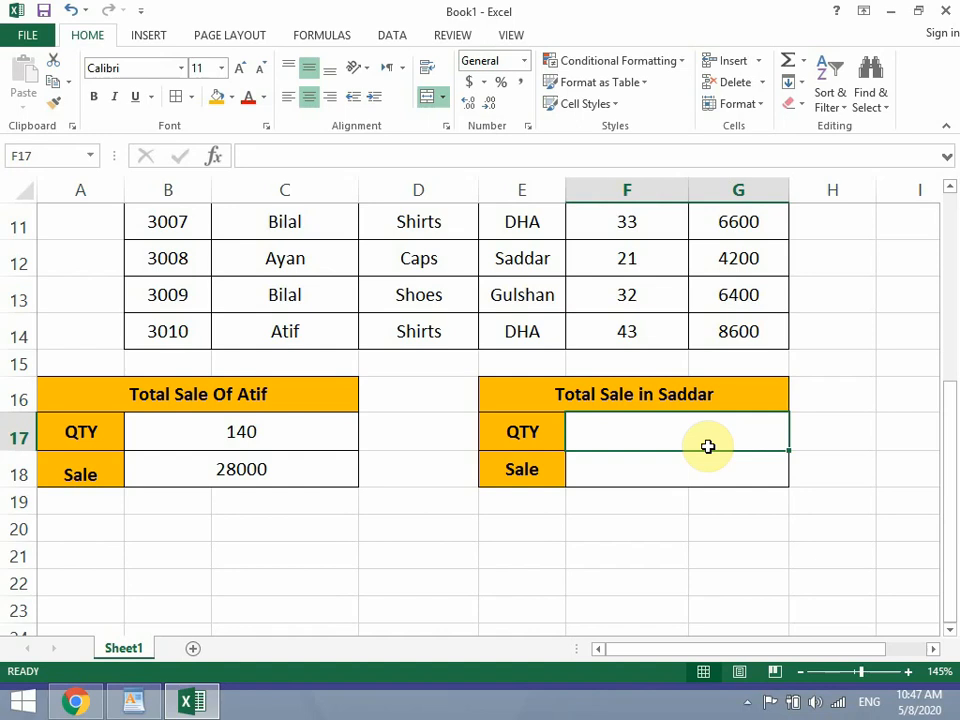
{"action": "type", "text": "=sumif"}
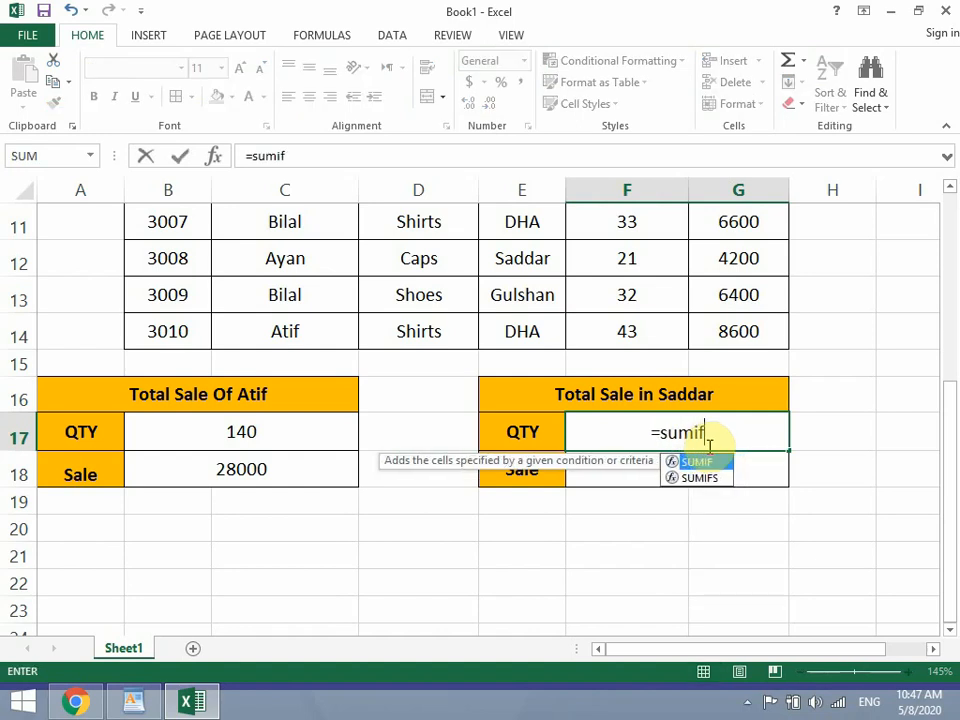
{"action": "key", "text": "Tab"}
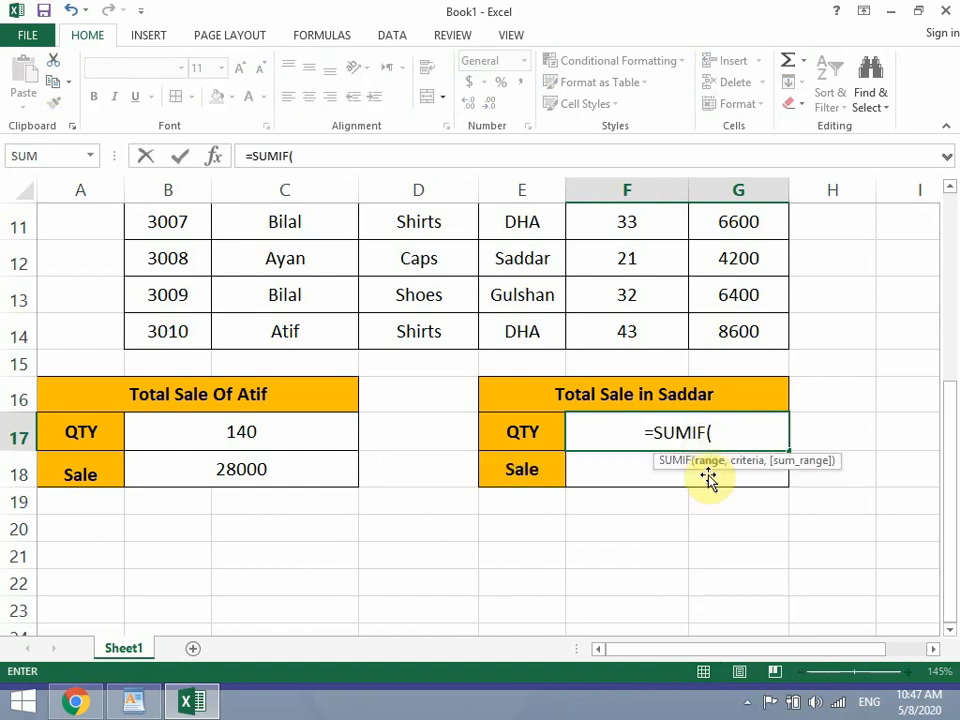
{"action": "scroll", "coordinate": [711, 488], "scroll_direction": "up", "scroll_amount": 4}
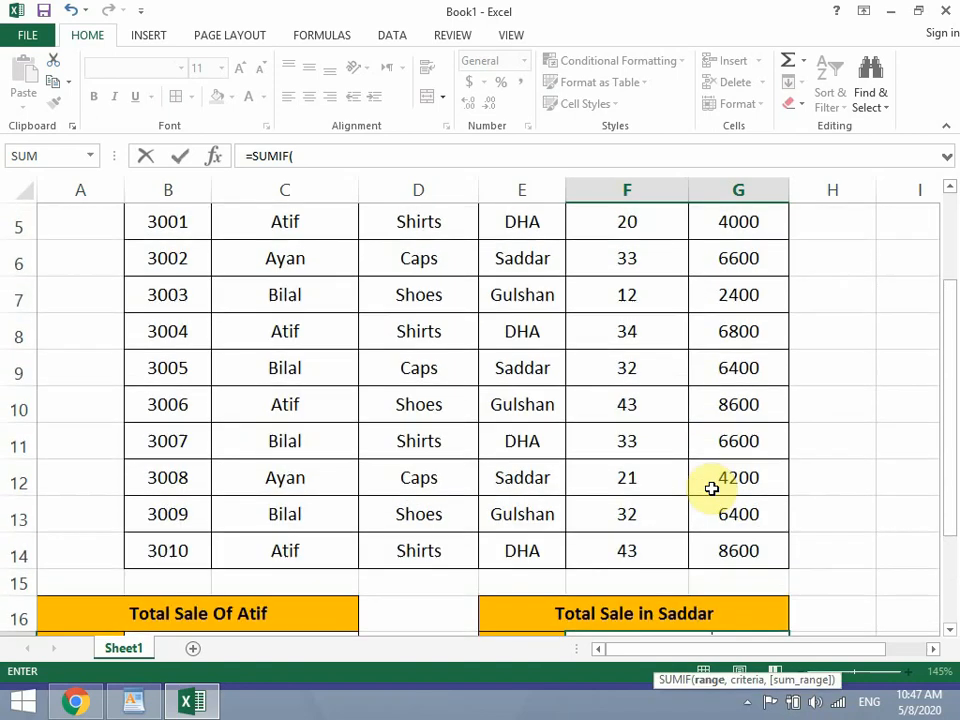
{"action": "left_click_drag", "start_coordinate": [555, 371], "coordinate": [557, 544]}
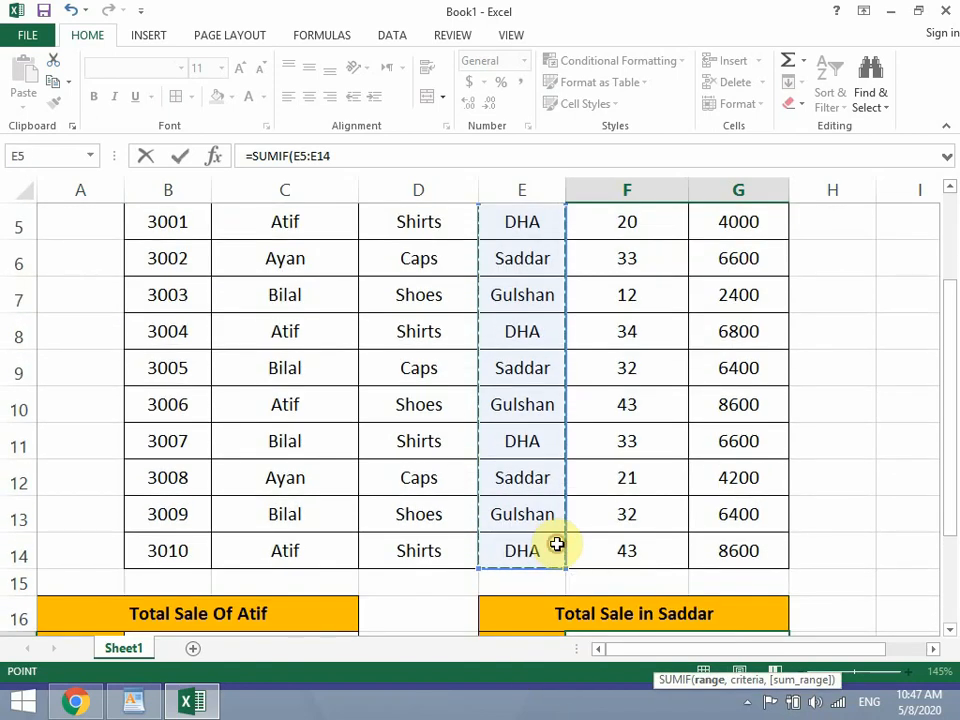
{"action": "type", "text": ","}
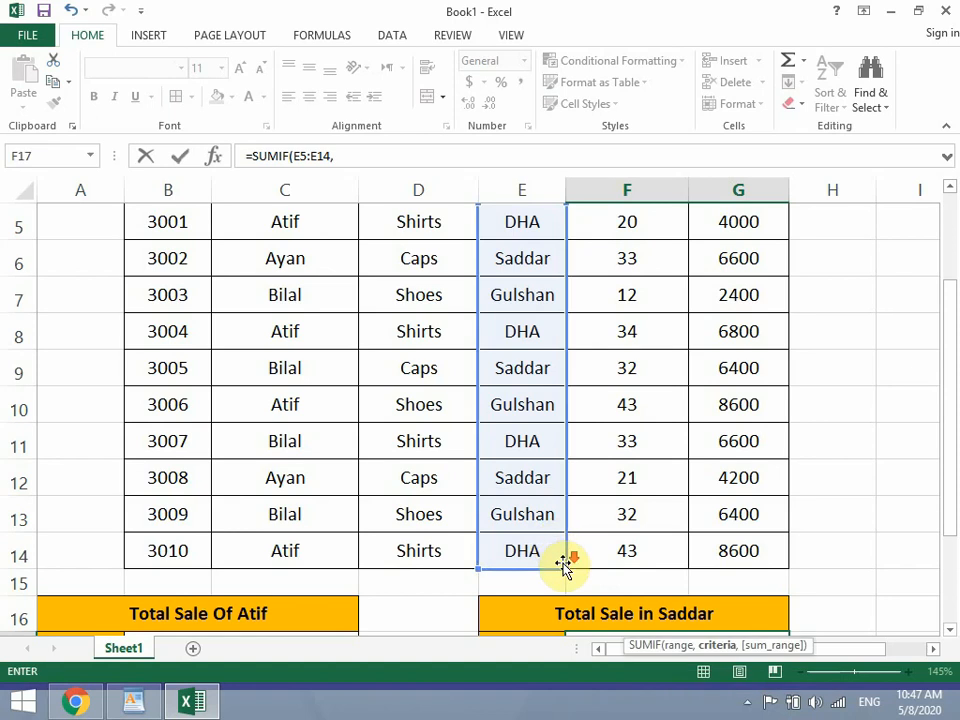
{"action": "scroll", "coordinate": [561, 561], "scroll_direction": "down", "scroll_amount": 1}
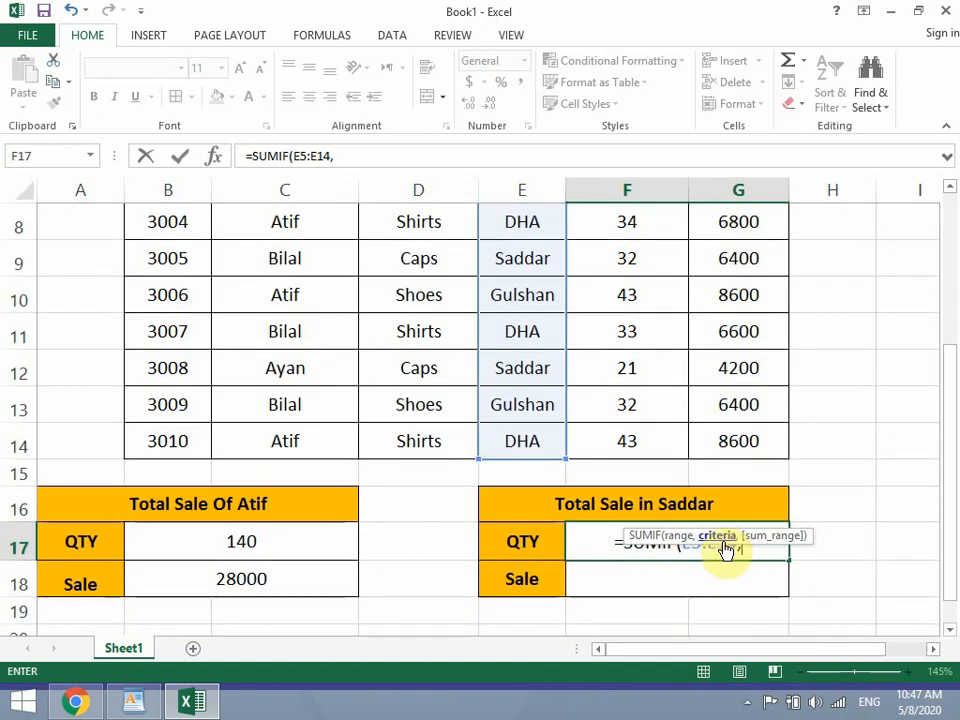
{"action": "scroll", "coordinate": [725, 545], "scroll_direction": "up", "scroll_amount": 3}
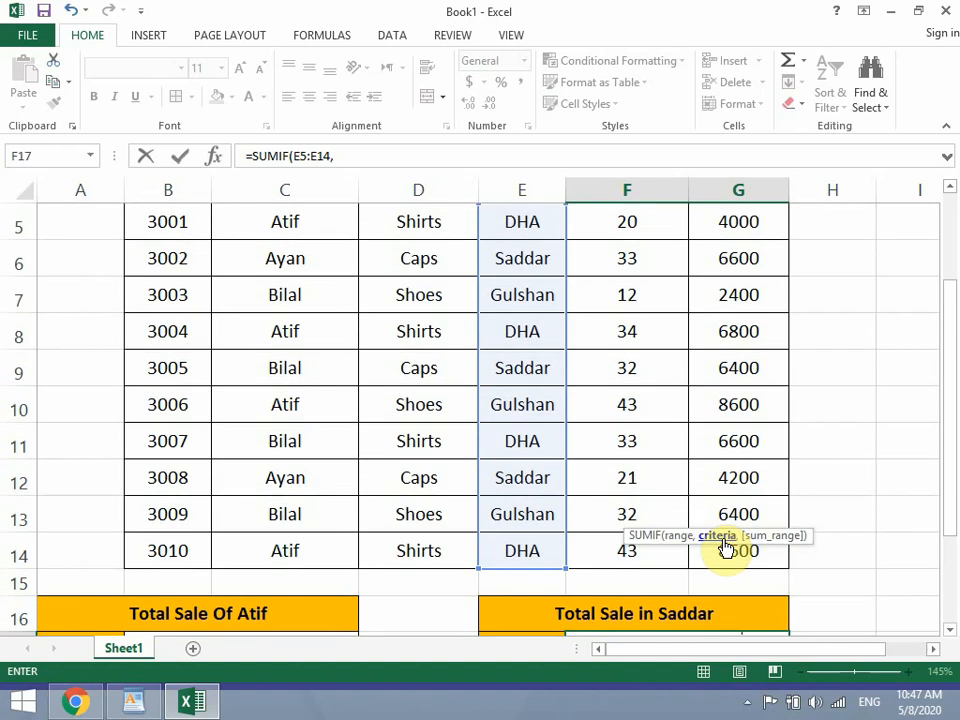
{"action": "left_click", "coordinate": [540, 425]}
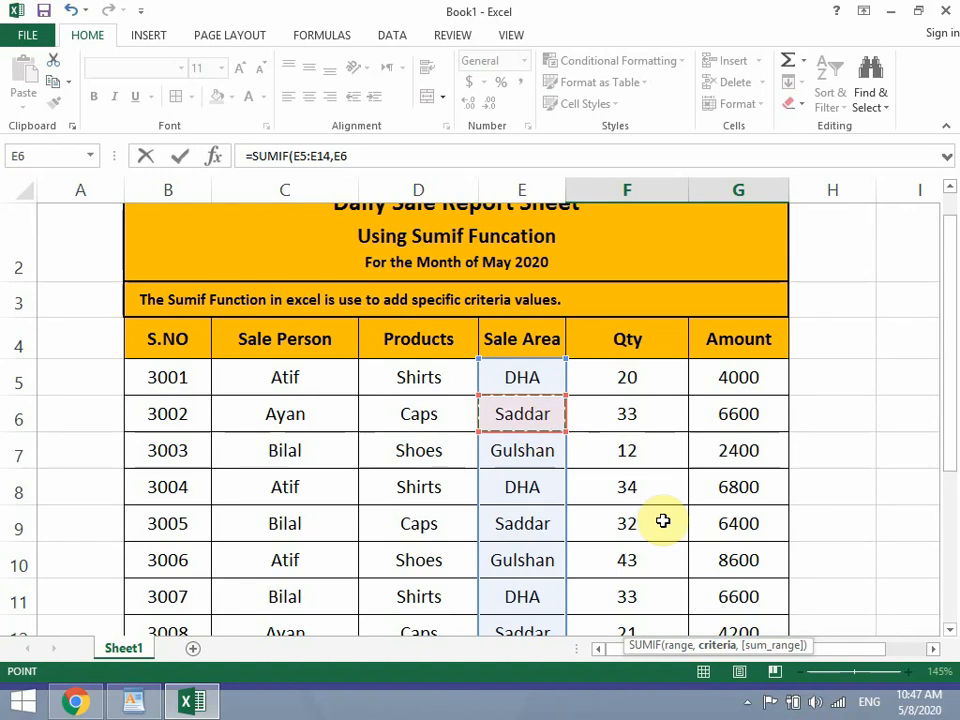
{"action": "scroll", "coordinate": [664, 530], "scroll_direction": "down", "scroll_amount": 3}
{"action": "type", "text": ","}
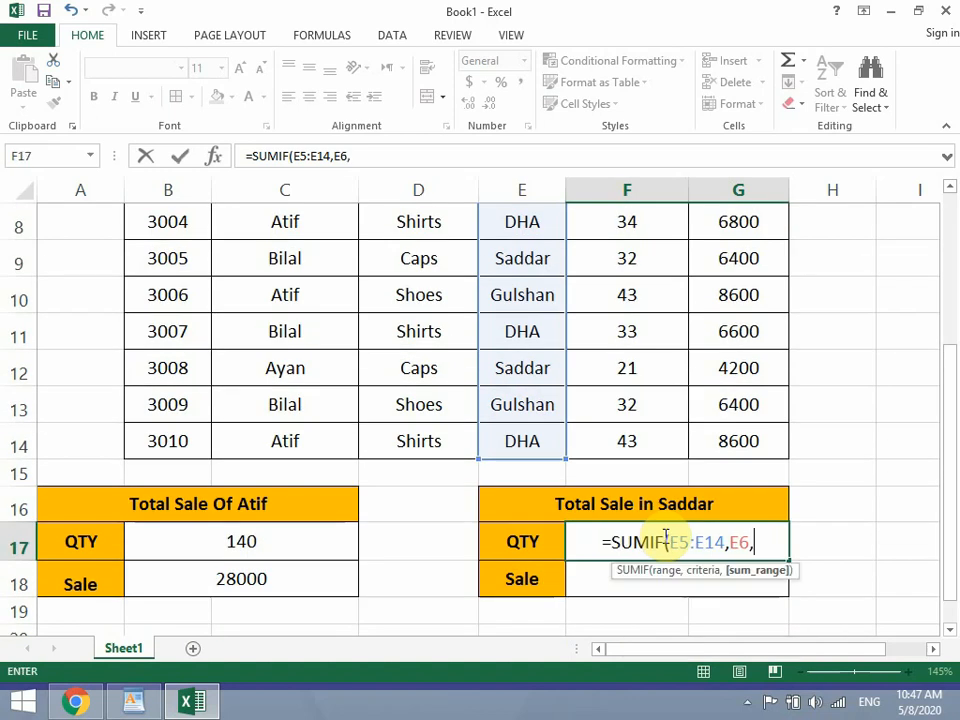
Step: Complete the F17 SUMIF formula with the Qty values F5:F14 as the sum range
{"action": "scroll", "coordinate": [665, 538], "scroll_direction": "up", "scroll_amount": 1}
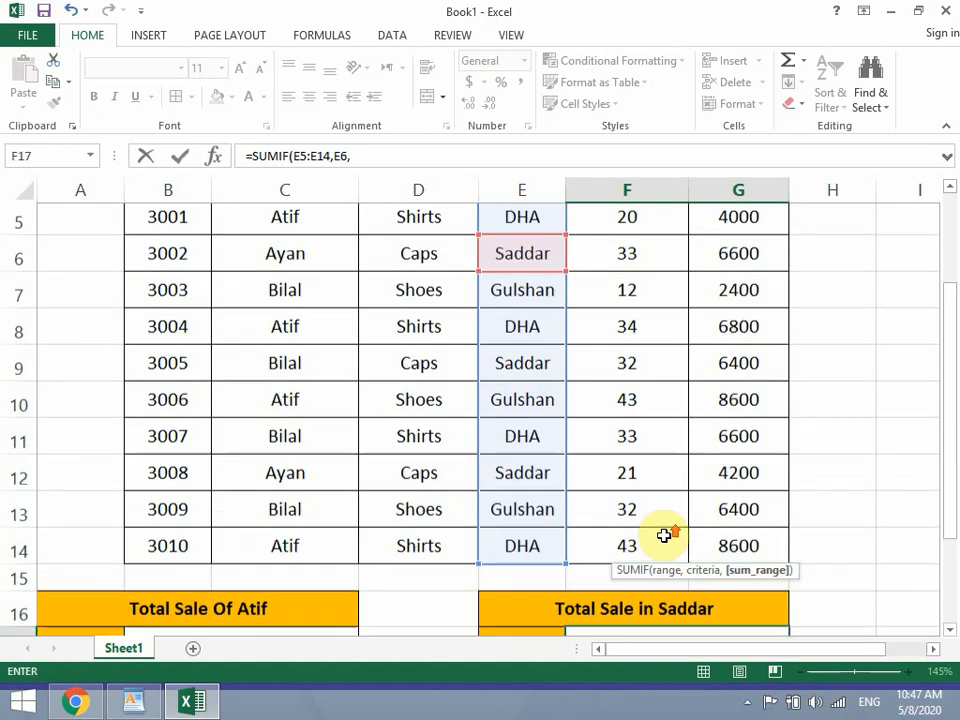
{"action": "scroll", "coordinate": [645, 422], "scroll_direction": "up", "scroll_amount": 2}
{"action": "left_click_drag", "start_coordinate": [654, 393], "coordinate": [641, 553]}
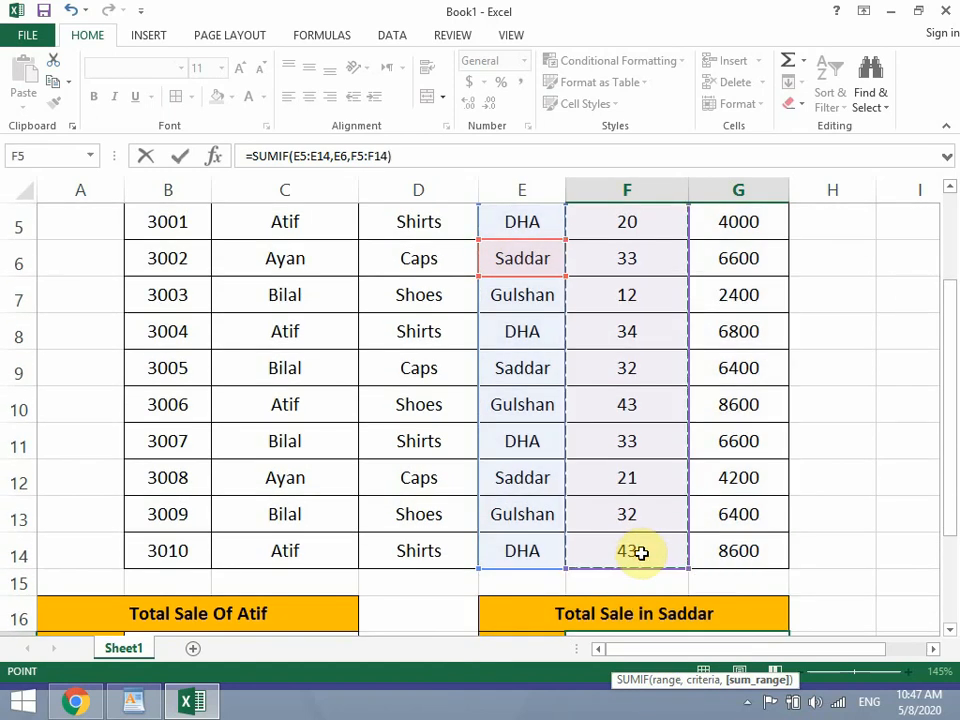
{"action": "type", "text": ")"}
{"action": "key", "text": "BackSpace"}
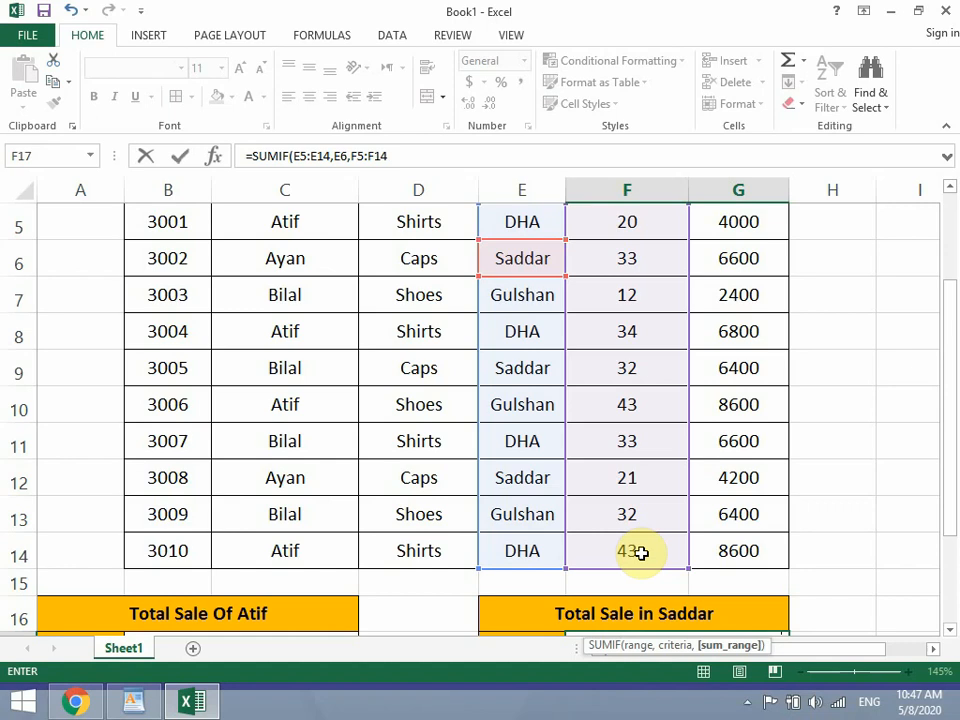
{"action": "key", "text": "Return"}
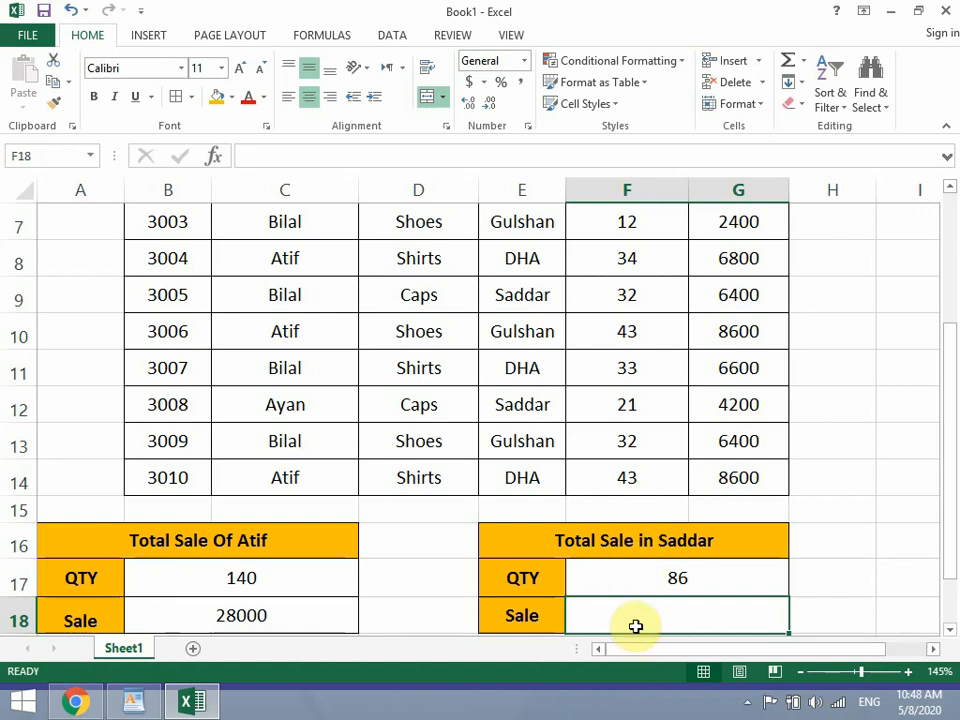
Step: Start a SUMIF formula in F18 with the sale areas E5:E14 as range and the Saddar cell E12 as criteria
{"action": "type", "text": "=sumif"}
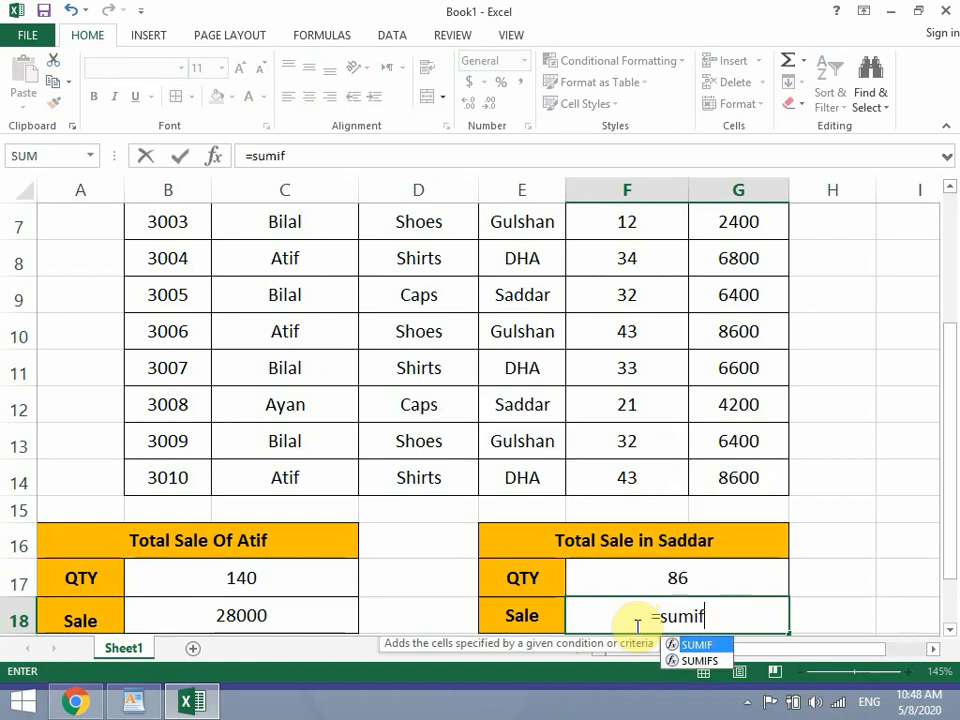
{"action": "key", "text": "Tab"}
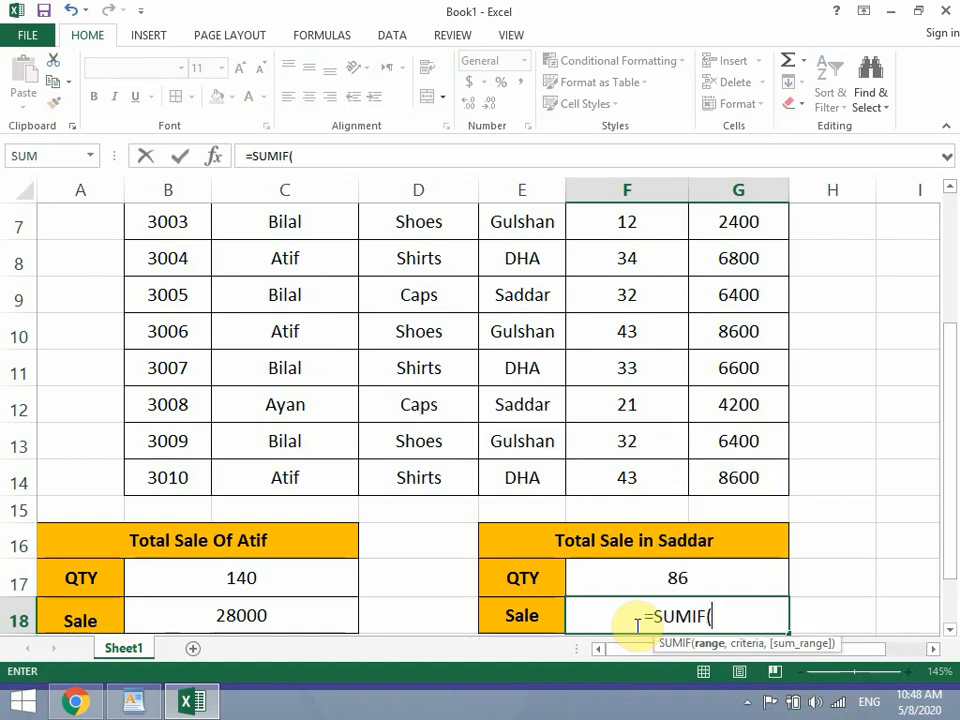
{"action": "scroll", "coordinate": [523, 510], "scroll_direction": "up", "scroll_amount": 2}
{"action": "left_click_drag", "start_coordinate": [538, 399], "coordinate": [527, 561]}
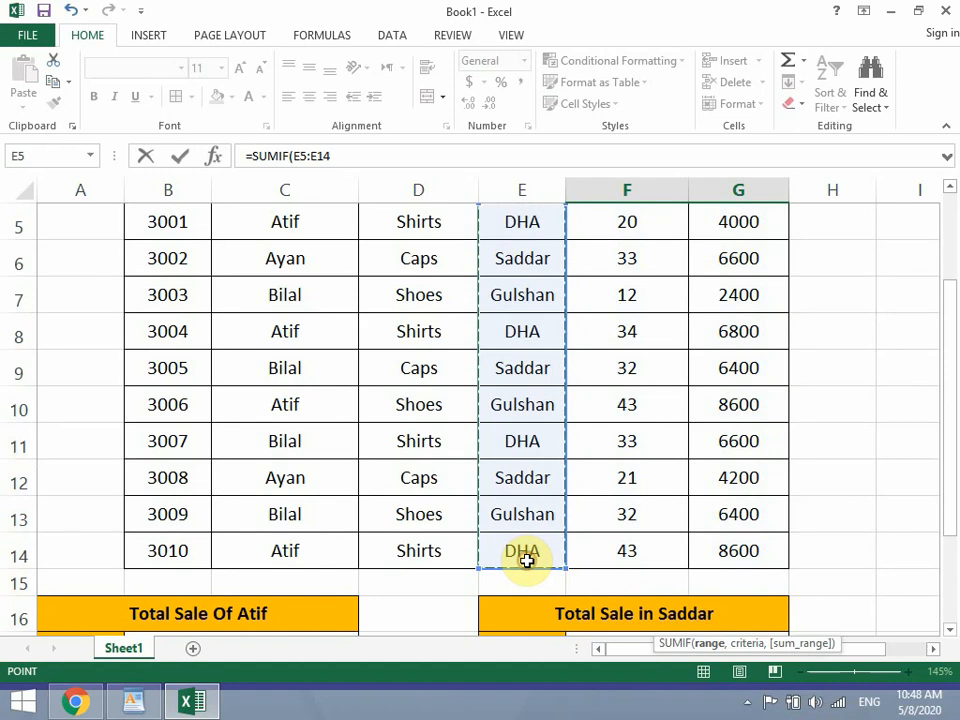
{"action": "type", "text": ","}
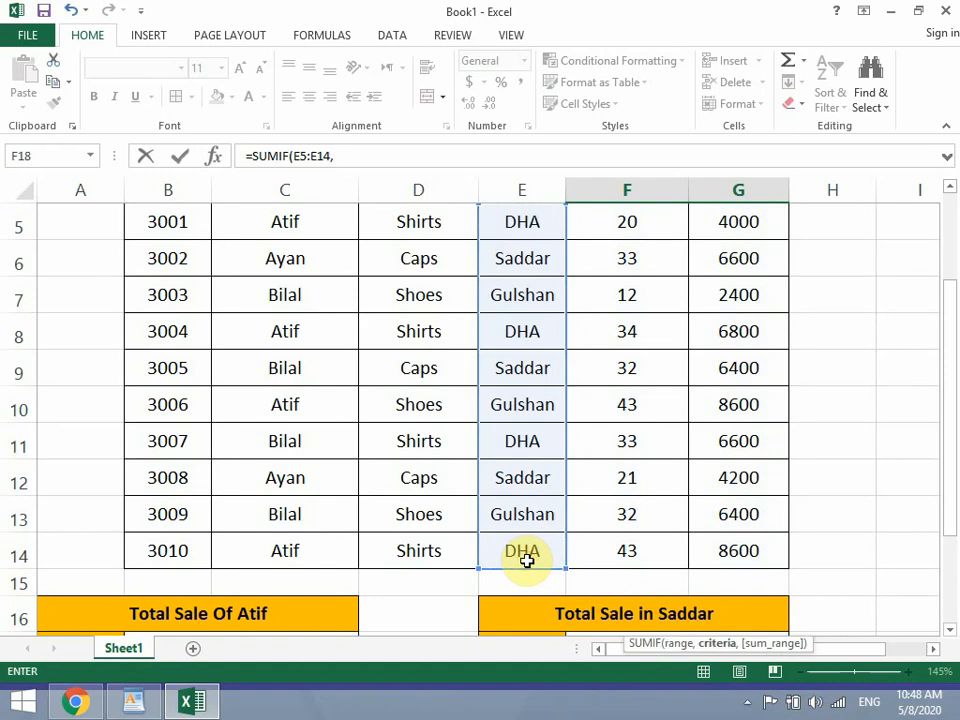
{"action": "left_click", "coordinate": [522, 484]}
{"action": "type", "text": ","}
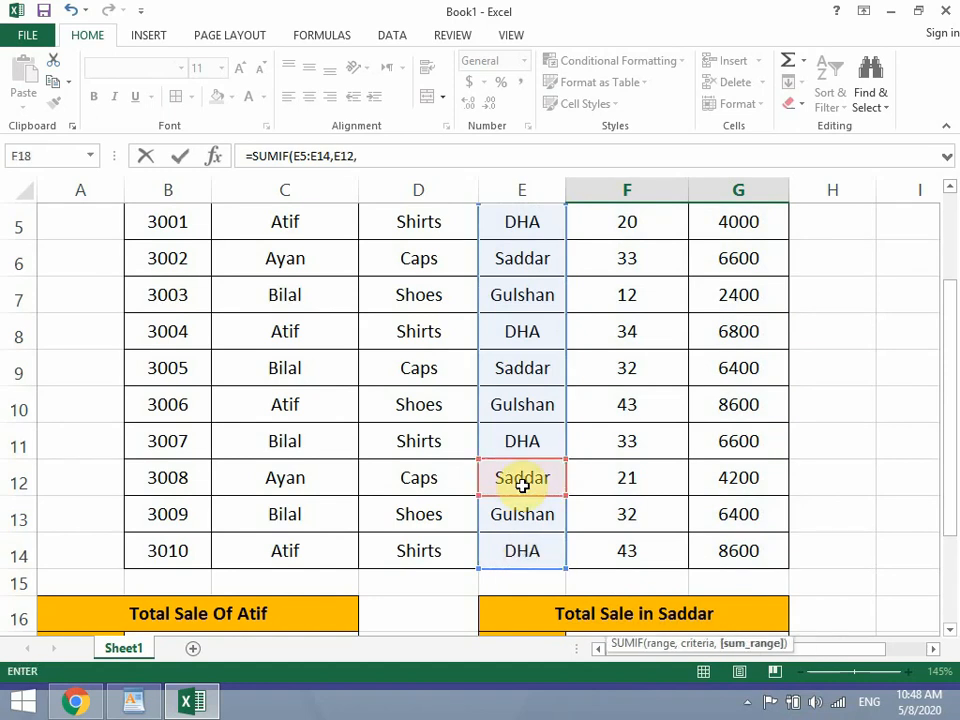
Step: Complete the F18 SUMIF formula with the Amount values G5:G14 as the sum range
{"action": "scroll", "coordinate": [699, 493], "scroll_direction": "up", "scroll_amount": 2}
{"action": "left_click_drag", "start_coordinate": [738, 410], "coordinate": [752, 560]}
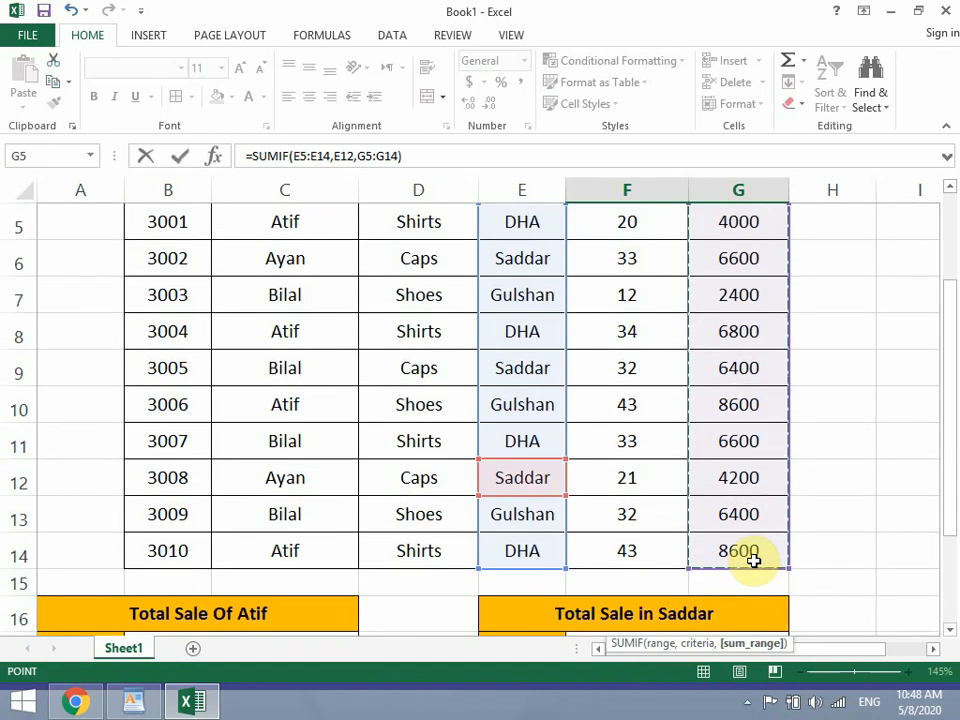
{"action": "type", "text": ")"}
{"action": "key", "text": "BackSpace"}
{"action": "key", "text": "Return"}
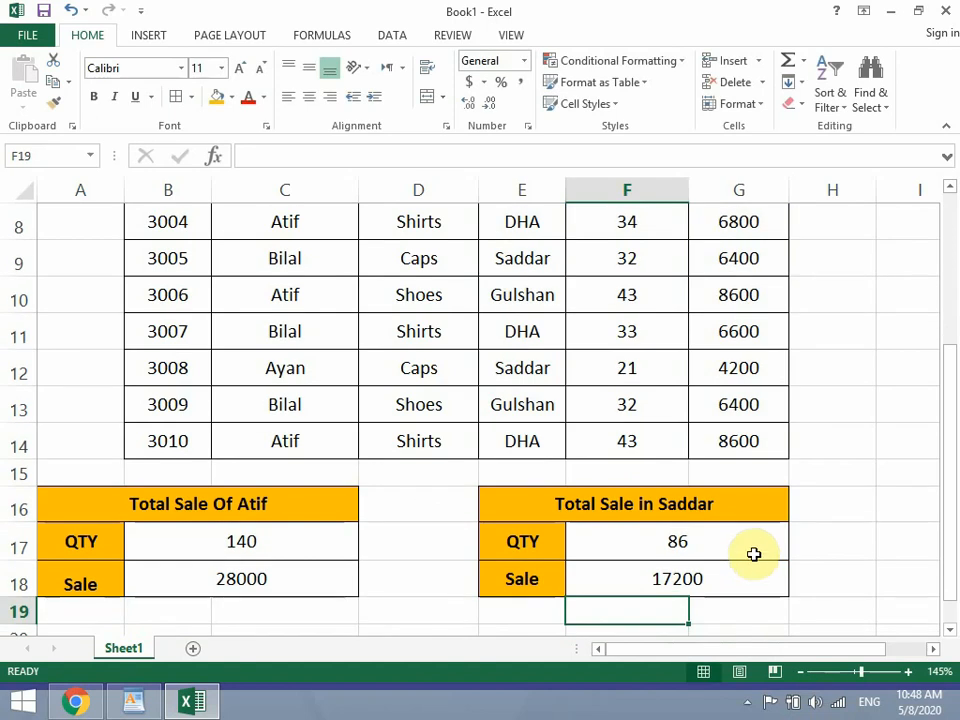
Step: Review the Saddar totals in F17:F18 against the sale records and the salesperson's summary block
{"action": "left_click_drag", "start_coordinate": [754, 555], "coordinate": [757, 575]}
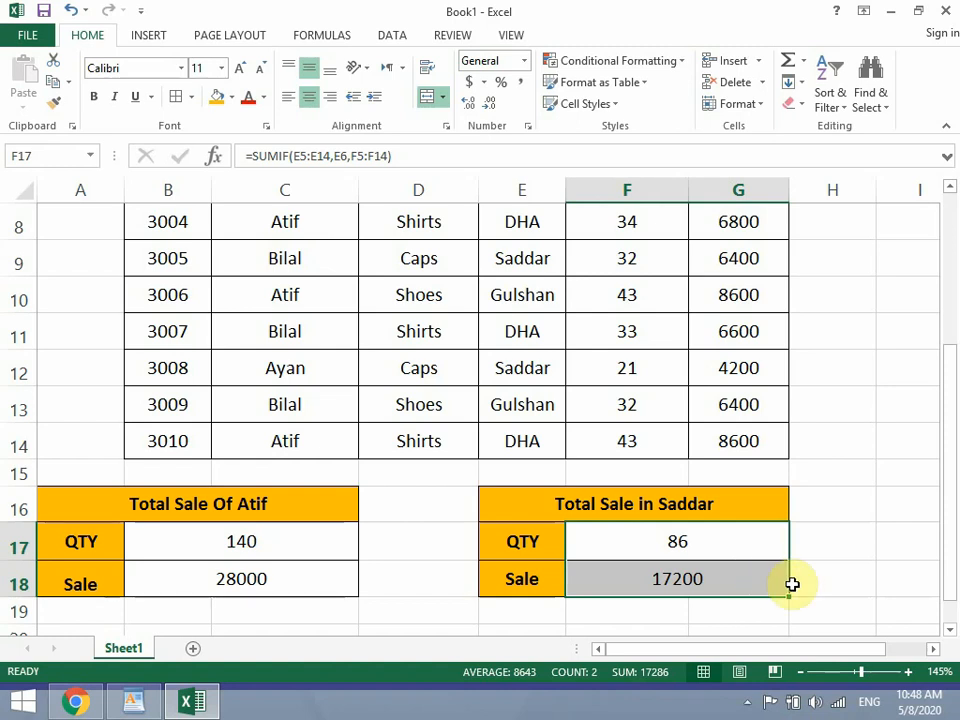
{"action": "scroll", "coordinate": [760, 597], "scroll_direction": "up", "scroll_amount": 2}
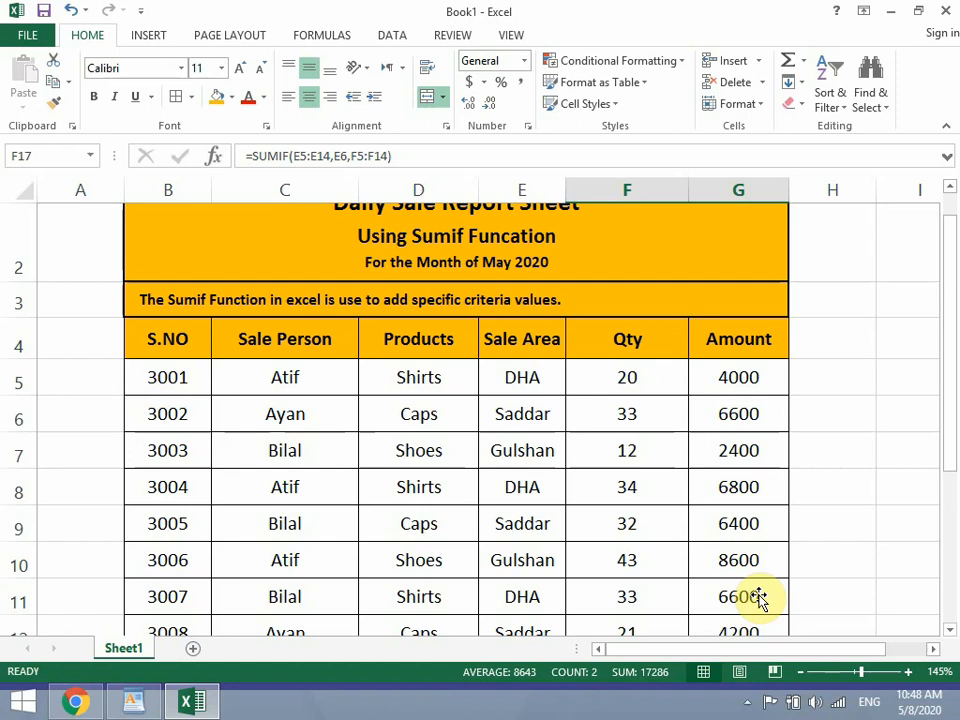
{"action": "scroll", "coordinate": [760, 597], "scroll_direction": "down", "scroll_amount": 1}
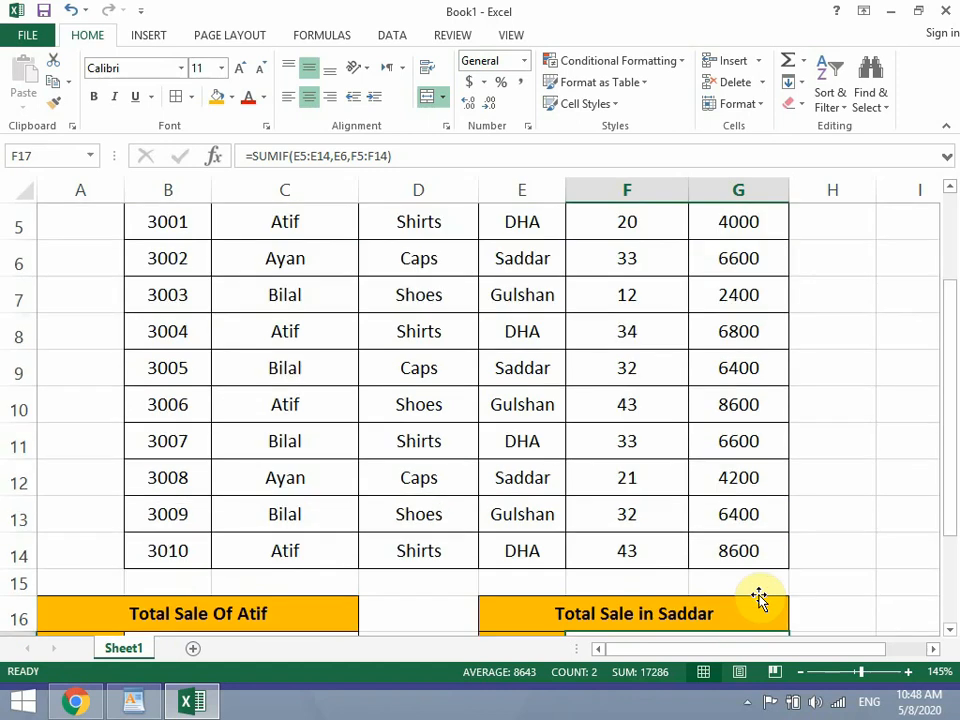
{"action": "scroll", "coordinate": [760, 597], "scroll_direction": "down", "scroll_amount": 2}
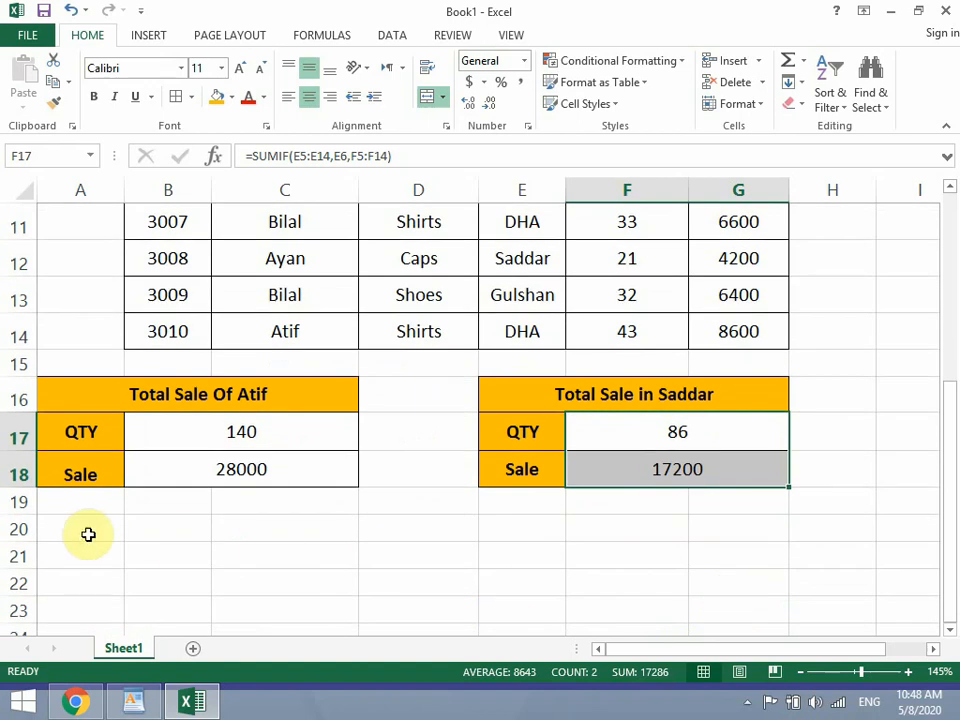
{"action": "left_click_drag", "start_coordinate": [336, 538], "coordinate": [506, 545]}
{"action": "scroll", "coordinate": [441, 512], "scroll_direction": "up", "scroll_amount": 2}
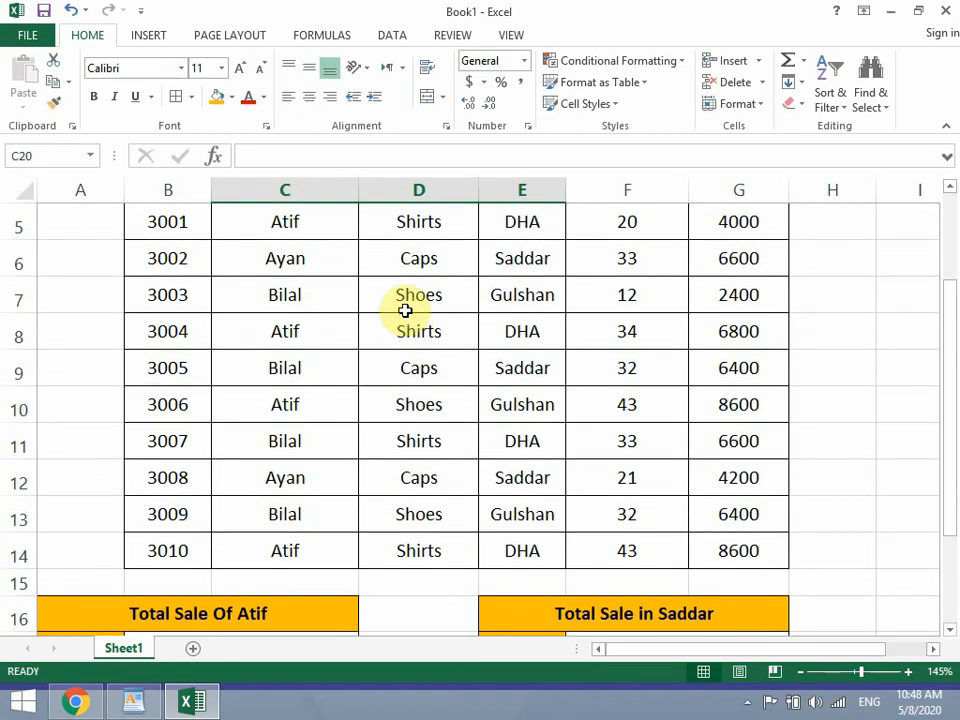
{"action": "left_click", "coordinate": [405, 307]}
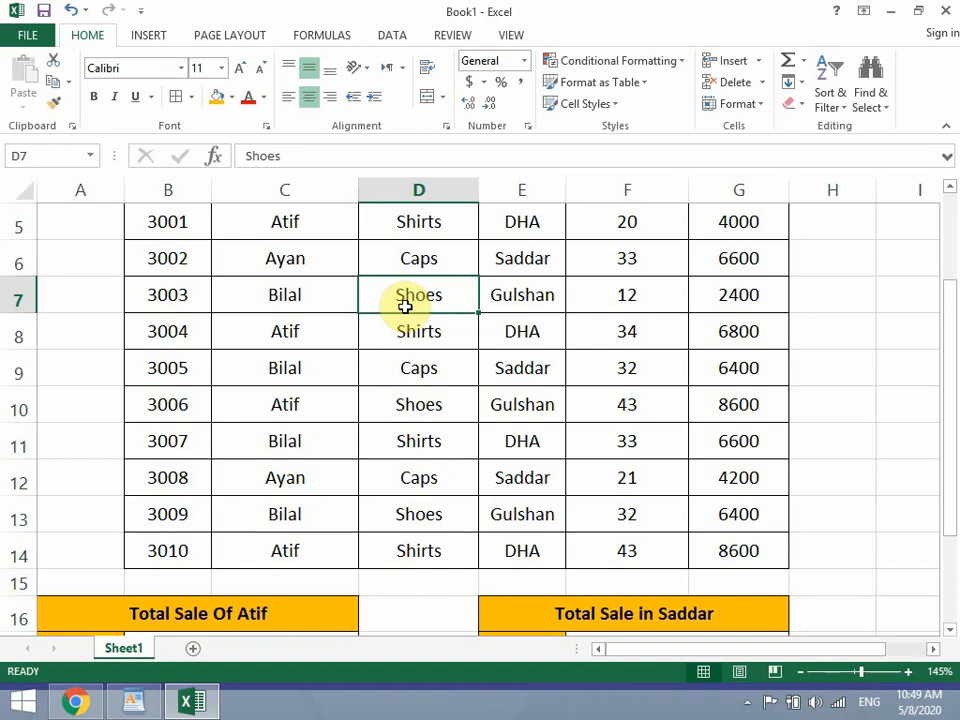
{"action": "left_click", "coordinate": [240, 614]}
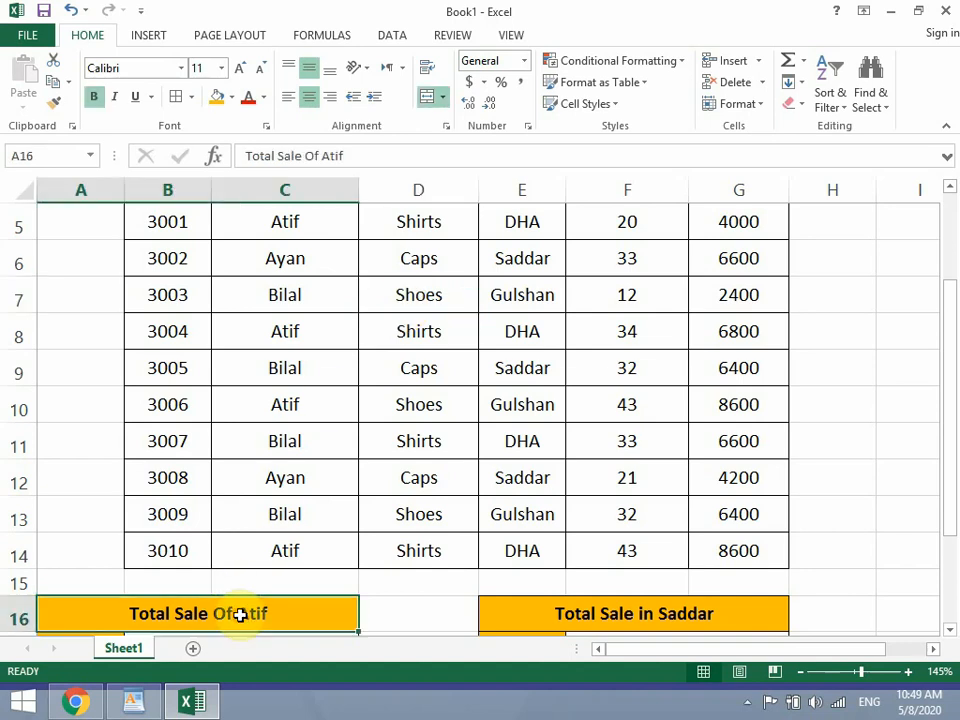
{"action": "scroll", "coordinate": [240, 614], "scroll_direction": "down", "scroll_amount": 1}
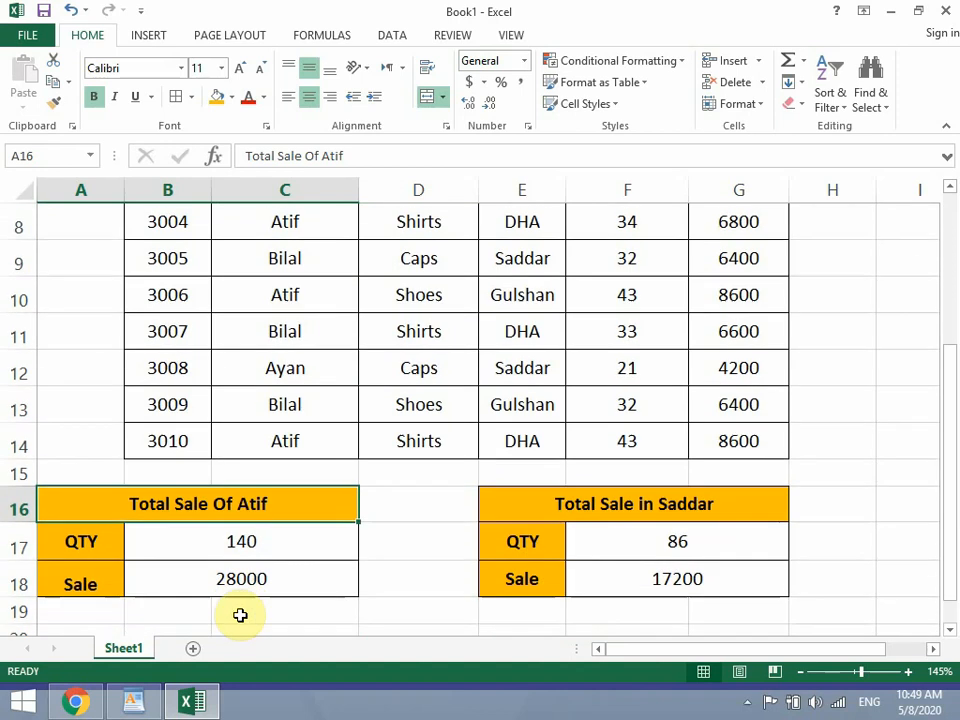
{"action": "scroll", "coordinate": [240, 614], "scroll_direction": "down", "scroll_amount": 1}
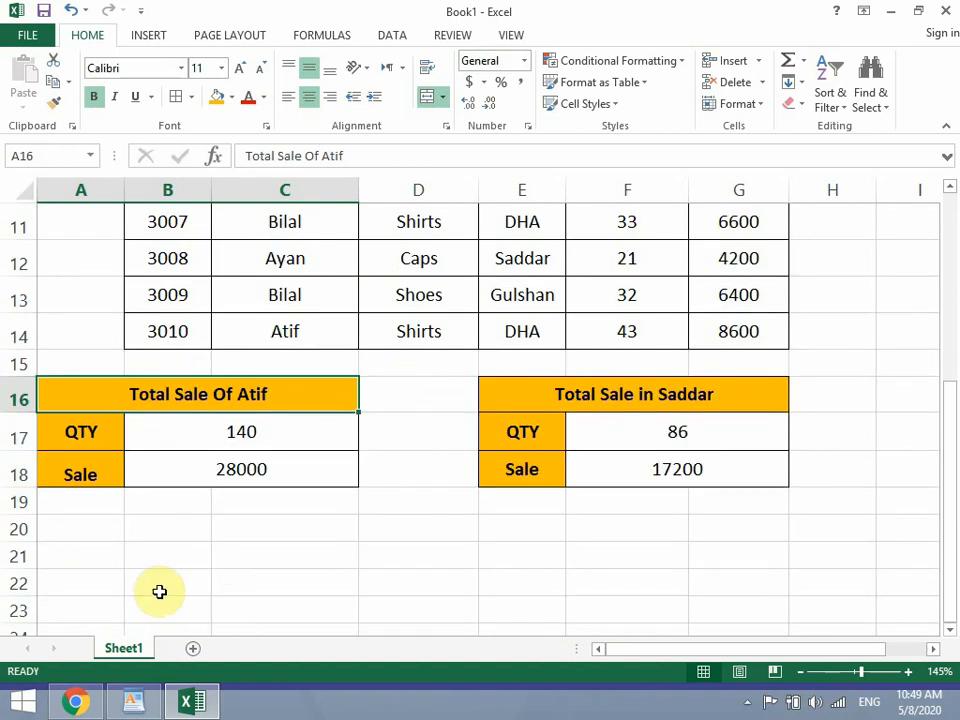
{"action": "left_click_drag", "start_coordinate": [74, 531], "coordinate": [291, 609]}
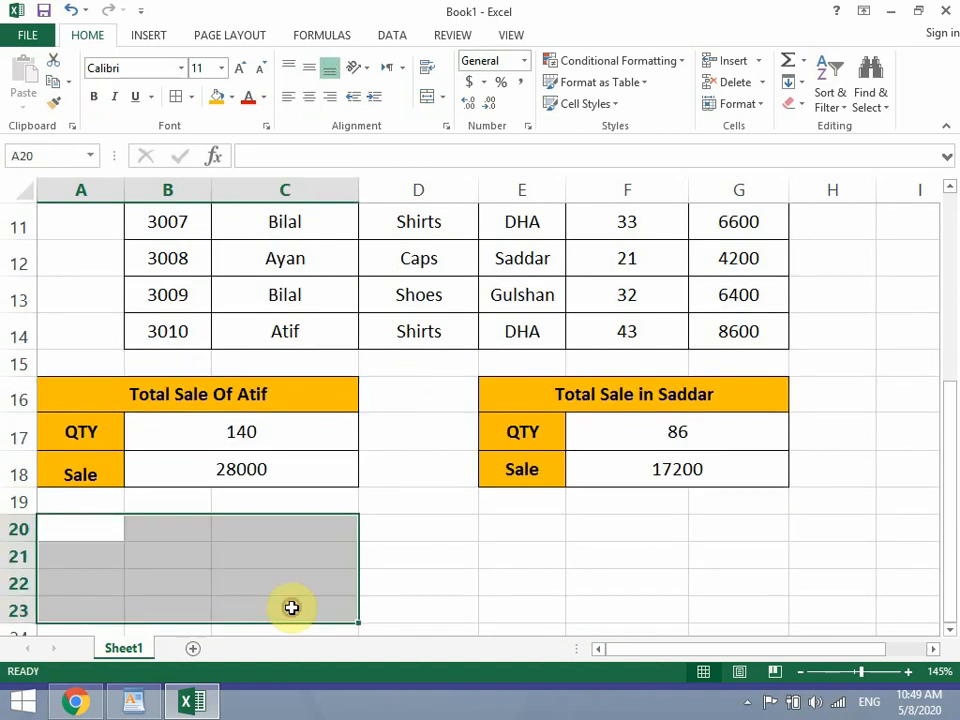
{"action": "scroll", "coordinate": [291, 609], "scroll_direction": "down", "scroll_amount": 1}
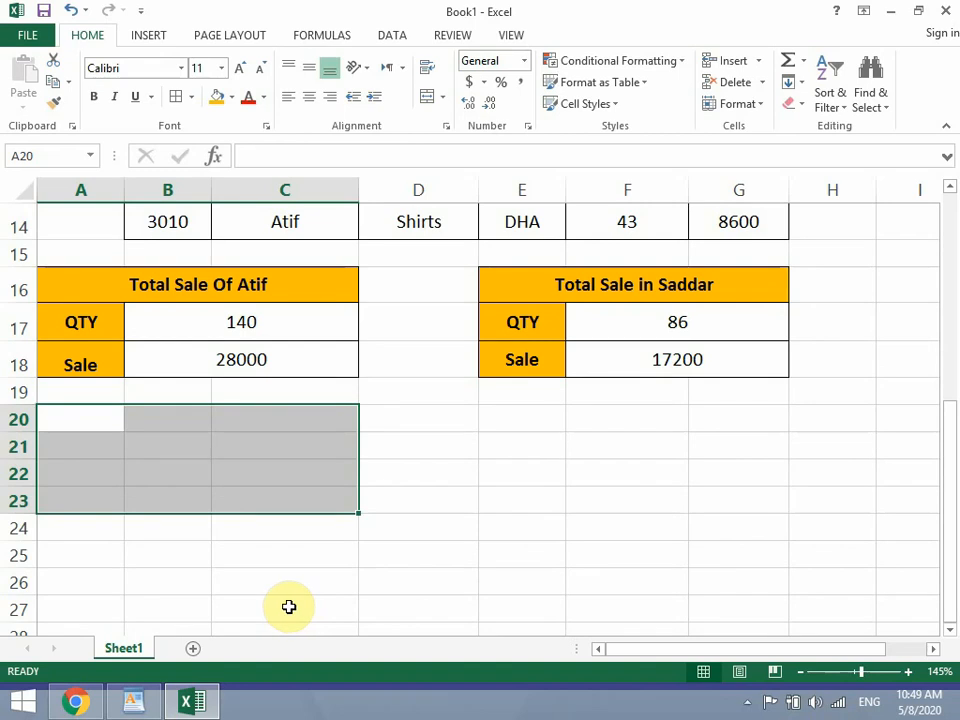
{"action": "left_click", "coordinate": [135, 481]}
{"action": "left_click_drag", "start_coordinate": [66, 293], "coordinate": [208, 364]}
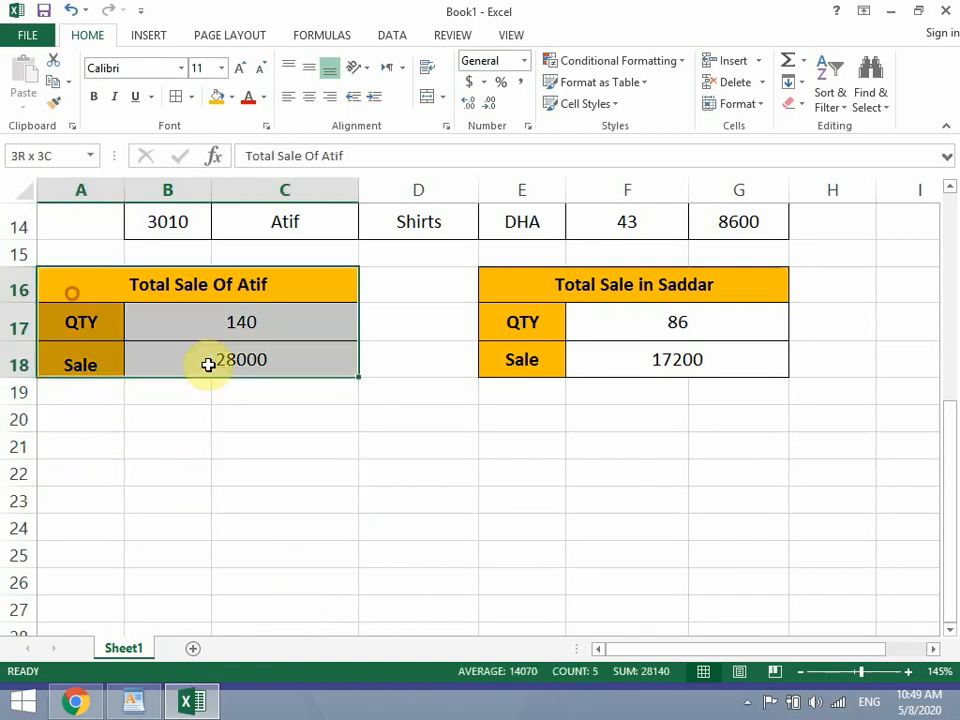
{"action": "left_click_drag", "start_coordinate": [79, 420], "coordinate": [291, 478]}
{"action": "scroll", "coordinate": [261, 516], "scroll_direction": "down", "scroll_amount": 1}
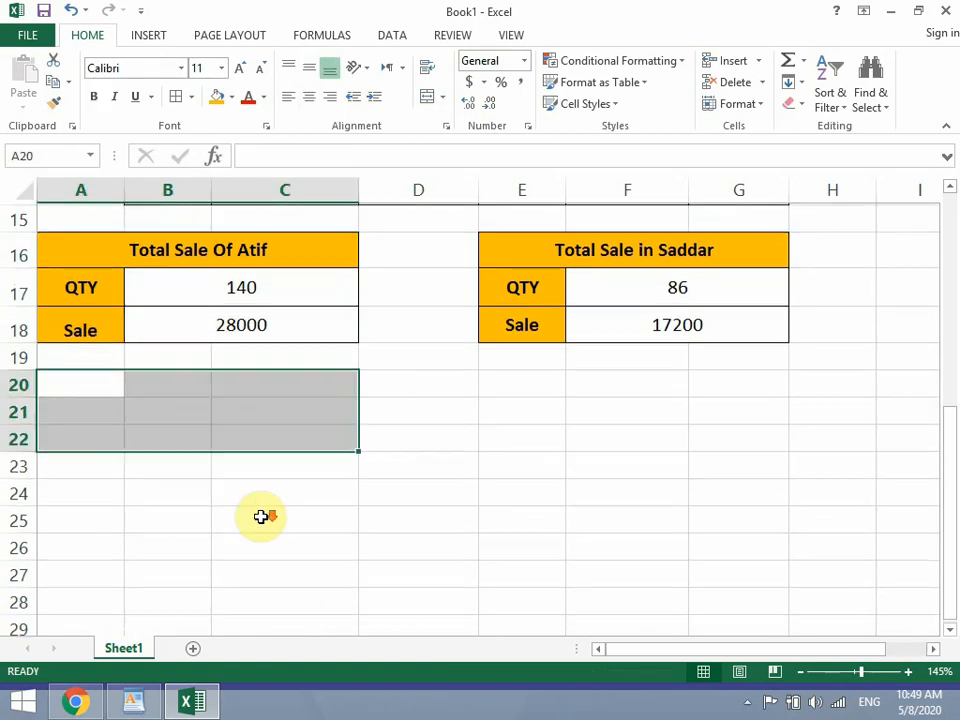
{"action": "left_click_drag", "start_coordinate": [71, 454], "coordinate": [356, 562]}
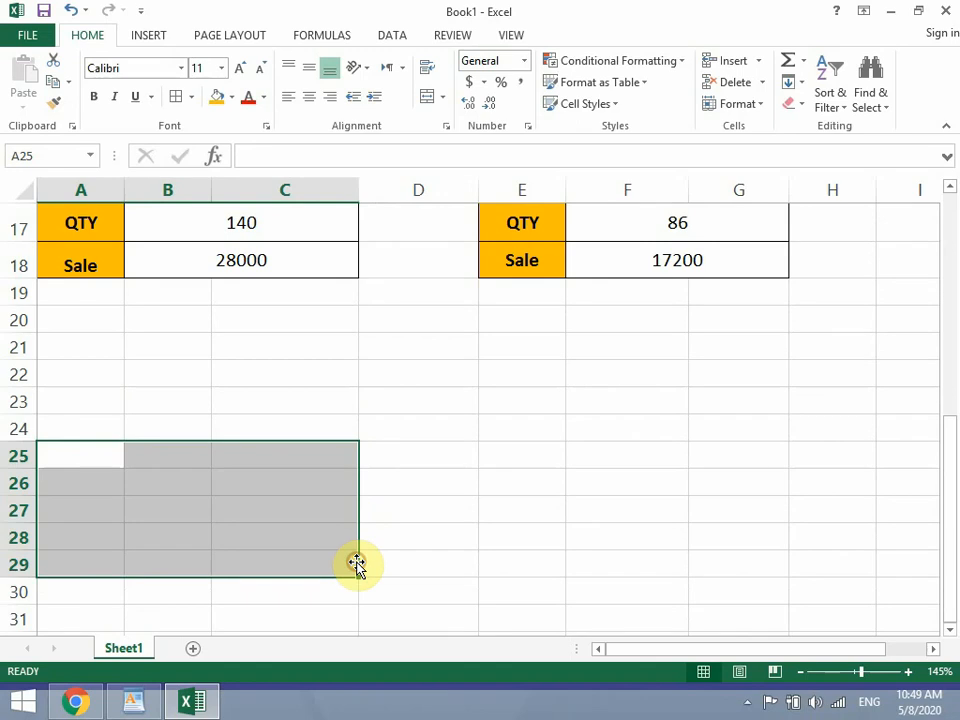
{"action": "scroll", "coordinate": [357, 562], "scroll_direction": "up", "scroll_amount": 2}
{"action": "scroll", "coordinate": [357, 565], "scroll_direction": "up", "scroll_amount": 1}
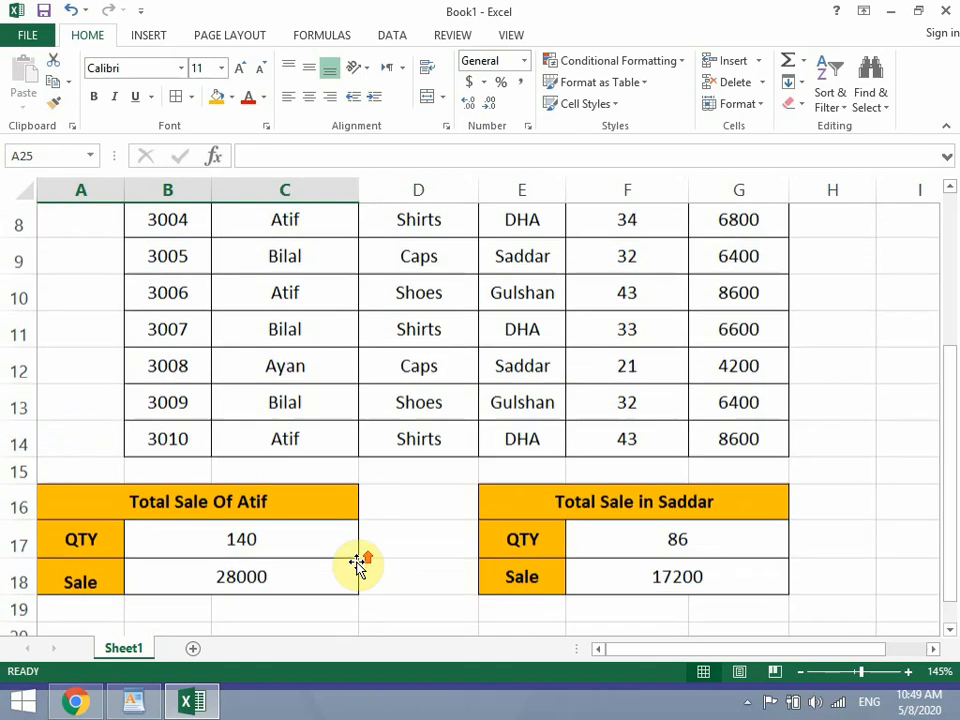
{"action": "left_click", "coordinate": [662, 512]}
{"action": "left_click_drag", "start_coordinate": [570, 490], "coordinate": [578, 570]}
{"action": "scroll", "coordinate": [580, 568], "scroll_direction": "down", "scroll_amount": 1}
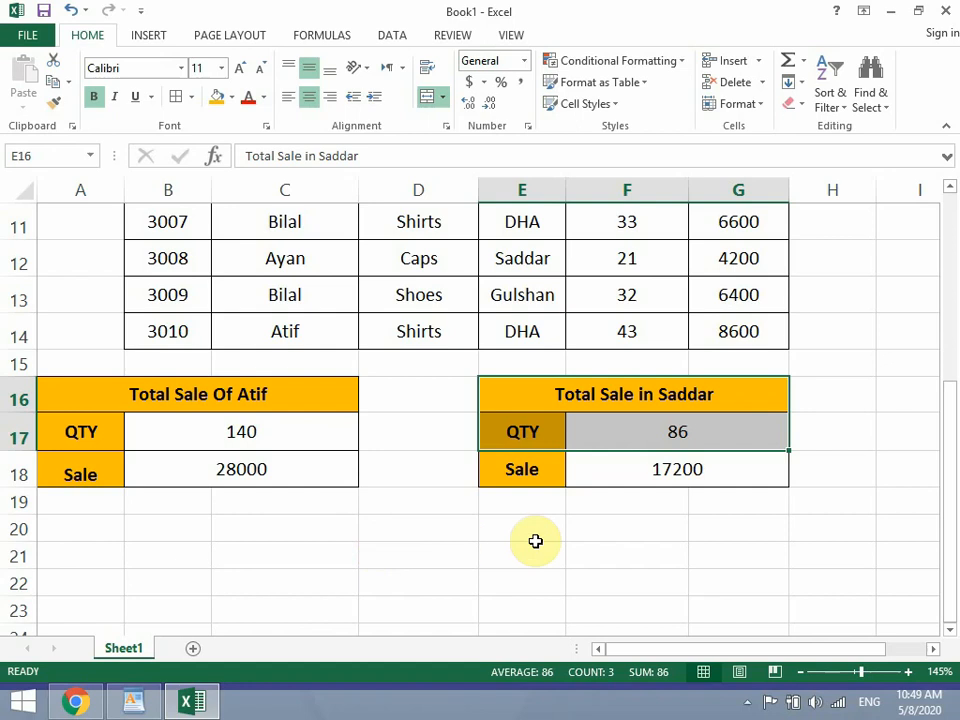
Step: Merge and center E20:G20 and enter the heading "Total Sale of Caps" in it
{"action": "left_click_drag", "start_coordinate": [506, 530], "coordinate": [724, 527]}
{"action": "left_click", "coordinate": [428, 96]}
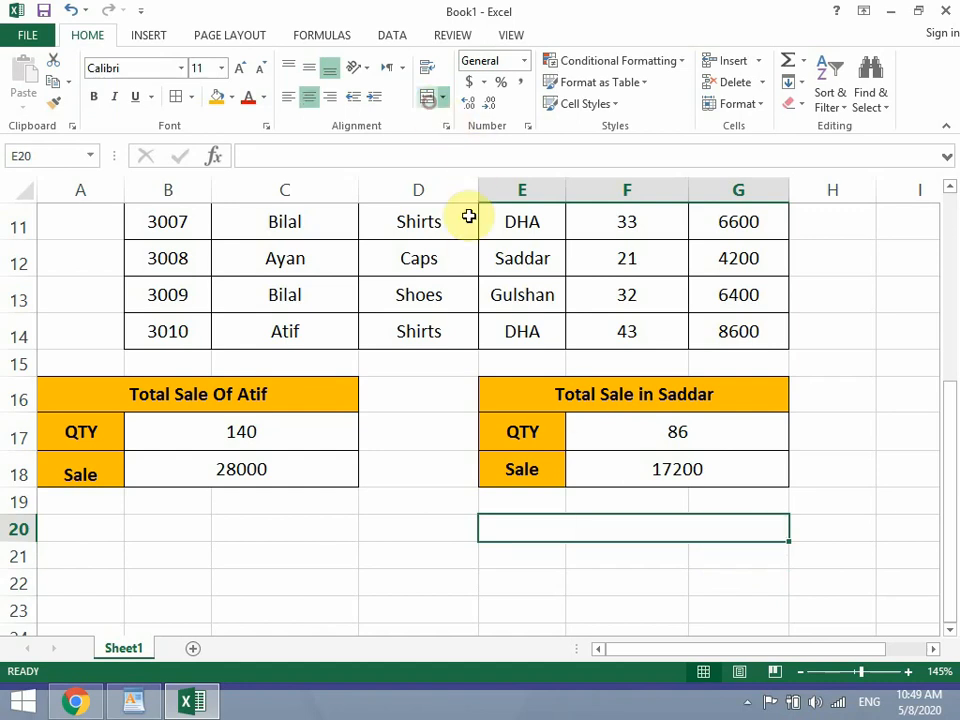
{"action": "type", "text": "Sa"}
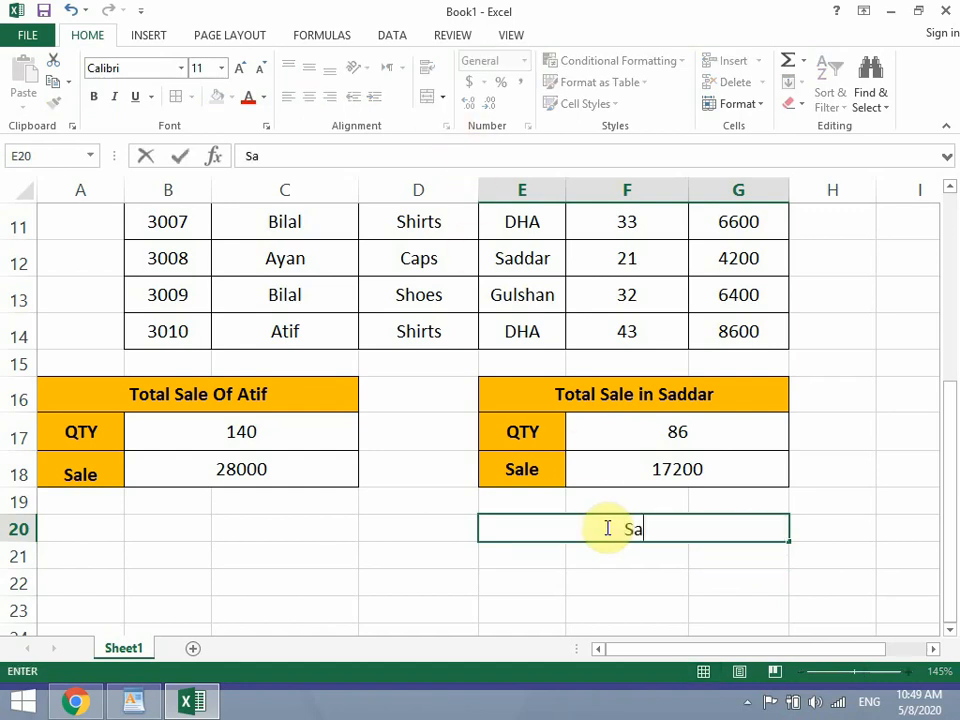
{"action": "key", "text": "BackSpace"}
{"action": "key", "text": "BackSpace"}
{"action": "type", "text": "Tto"}
{"action": "key", "text": "BackSpace"}
{"action": "key", "text": "BackSpace"}
{"action": "type", "text": "otal Sale of"}
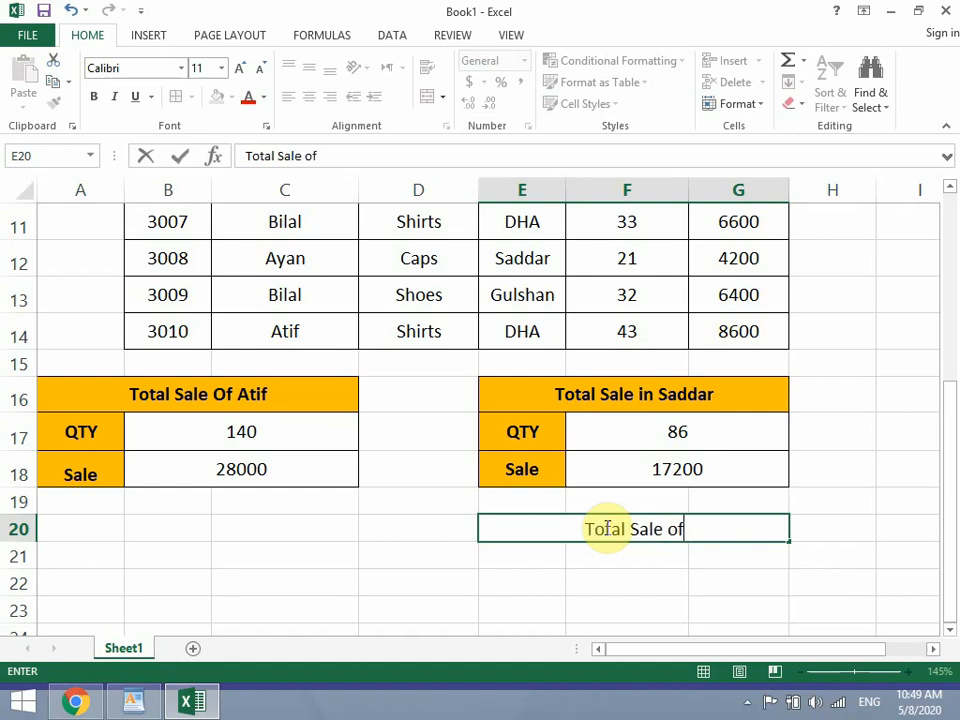
{"action": "type", "text": " Caps"}
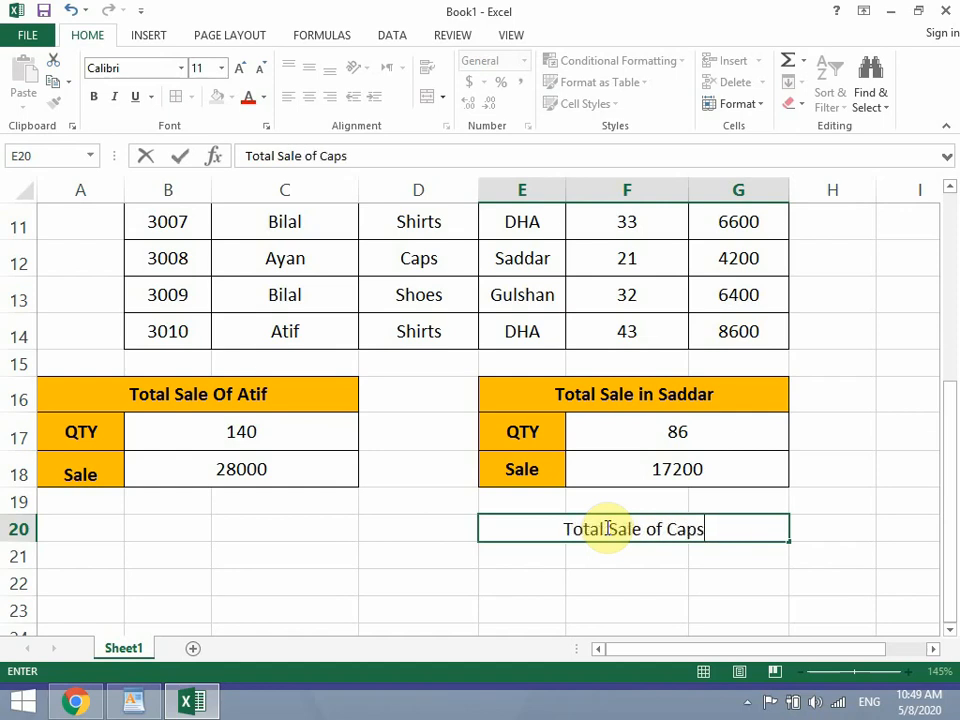
{"action": "key", "text": "Return"}
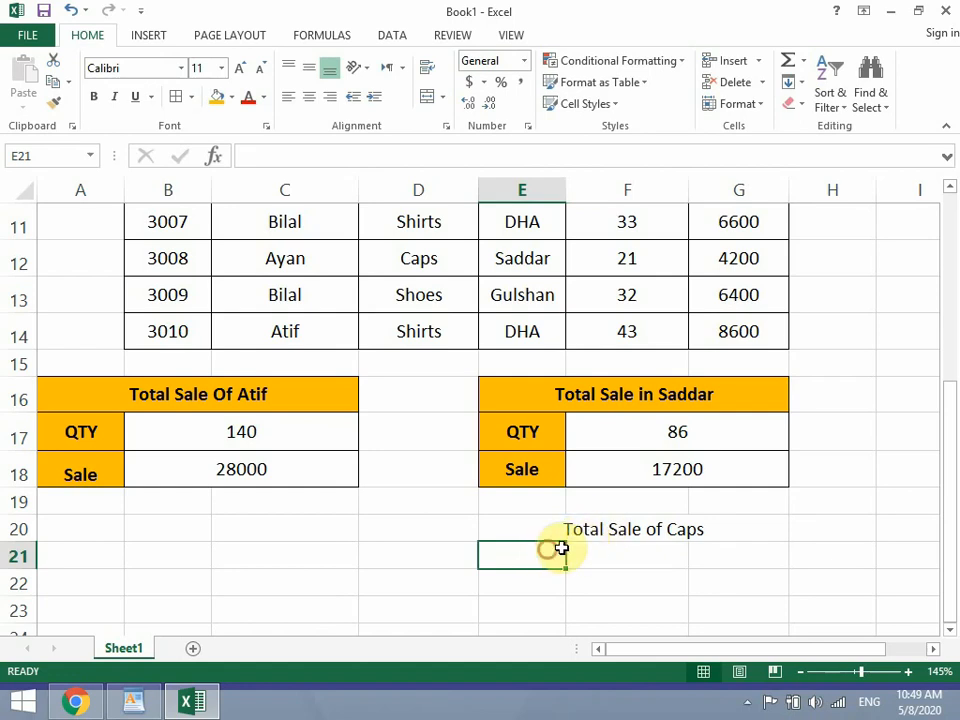
Step: Apply all borders to the Caps summary block E20:G22
{"action": "left_click_drag", "start_coordinate": [555, 549], "coordinate": [690, 548]}
{"action": "left_click_drag", "start_coordinate": [632, 521], "coordinate": [642, 585]}
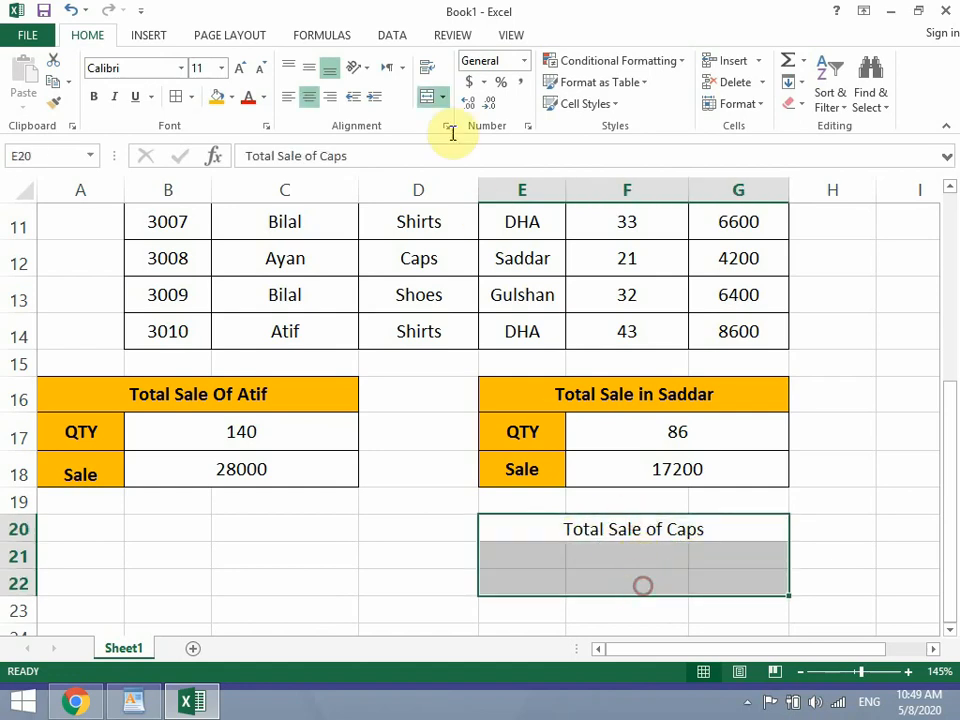
{"action": "left_click", "coordinate": [176, 96]}
Step: Merge and center the value cells F21:G21 and F22:G22 of the Caps block, each row separately
{"action": "left_click", "coordinate": [583, 563]}
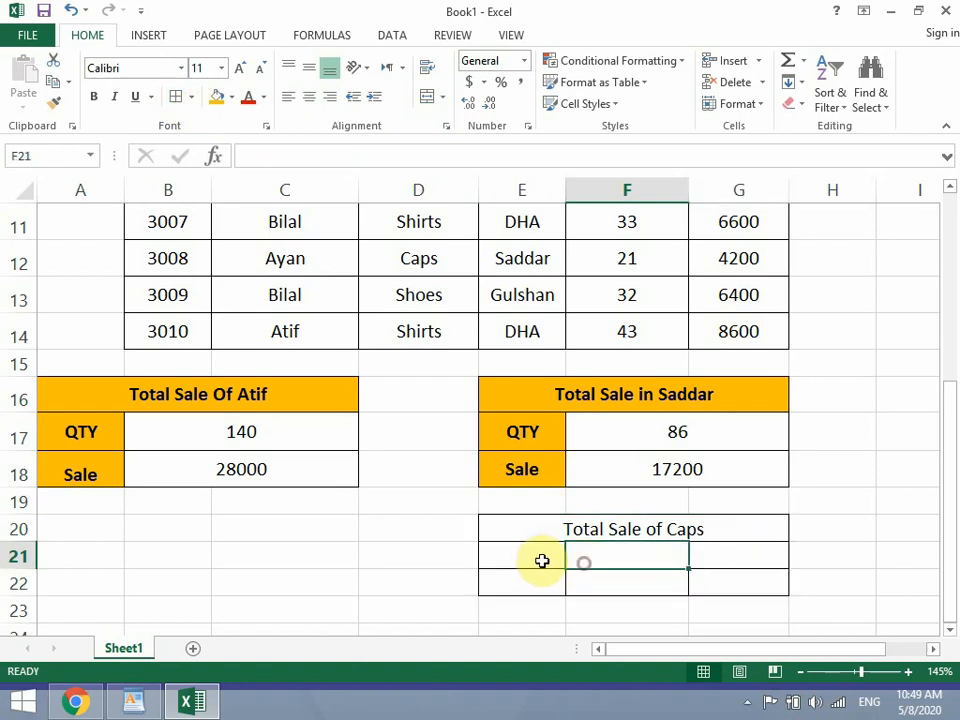
{"action": "left_click", "coordinate": [543, 557]}
{"action": "left_click_drag", "start_coordinate": [630, 553], "coordinate": [731, 557]}
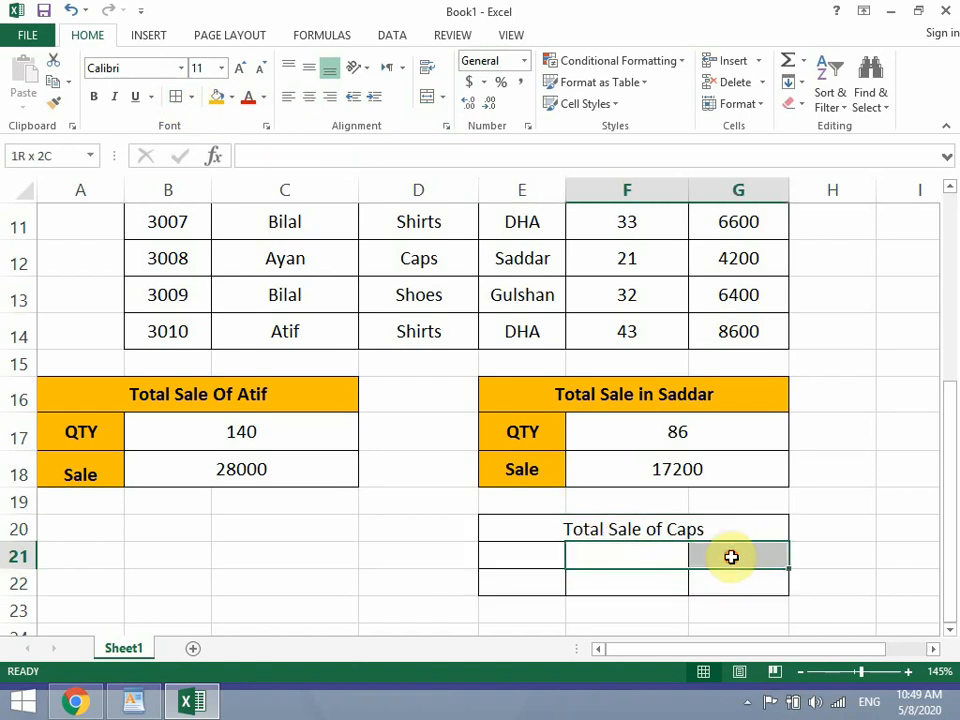
{"action": "left_click", "coordinate": [422, 98]}
{"action": "left_click_drag", "start_coordinate": [624, 583], "coordinate": [700, 577]}
{"action": "left_click", "coordinate": [429, 97]}
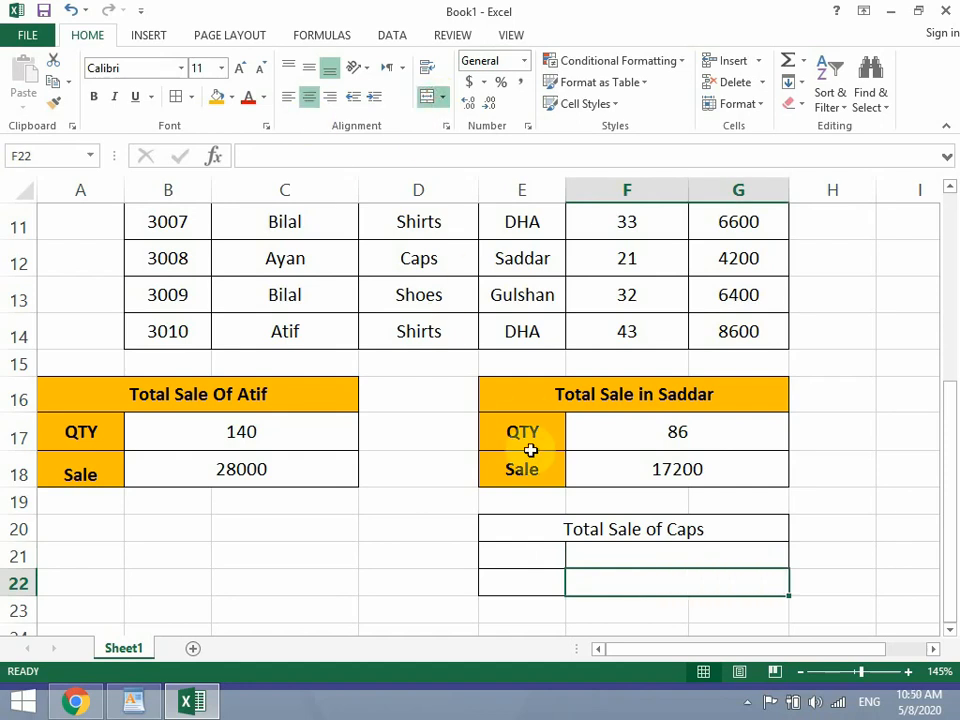
Step: Give the "Total Sale of Caps" heading and the label cells E21:E22 the orange fill
{"action": "left_click", "coordinate": [585, 531]}
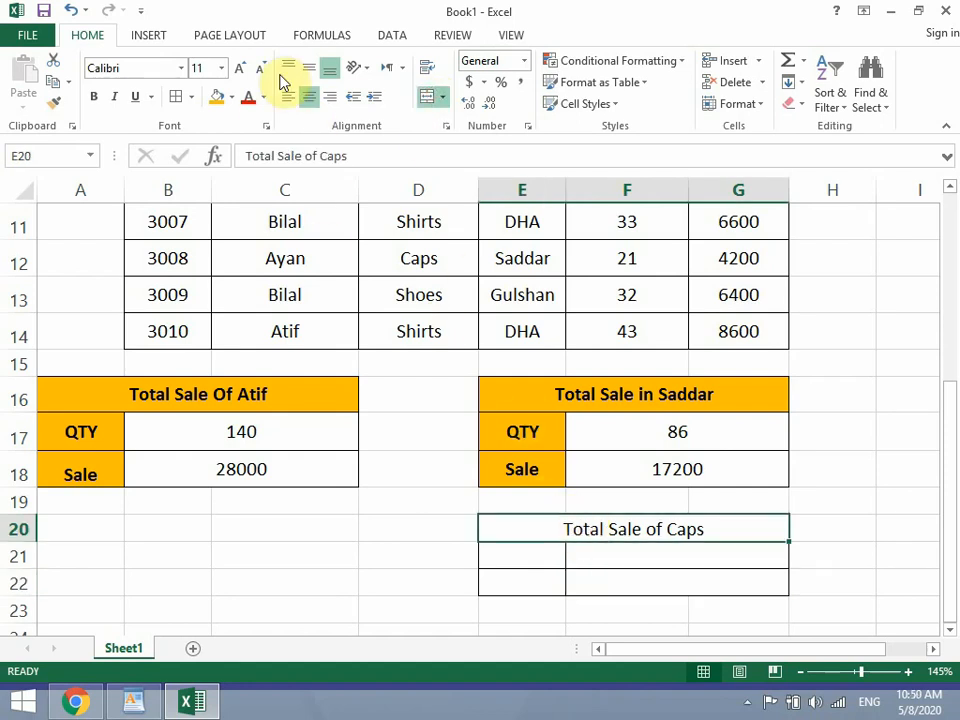
{"action": "left_click", "coordinate": [217, 97]}
{"action": "left_click_drag", "start_coordinate": [493, 560], "coordinate": [497, 574]}
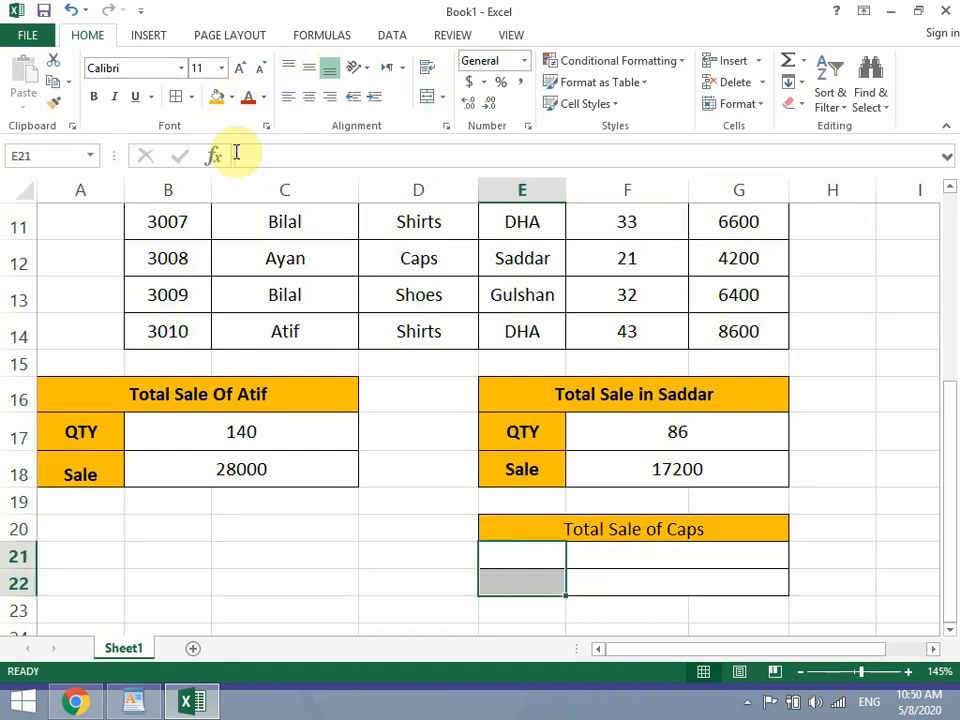
{"action": "left_click", "coordinate": [217, 97]}
{"action": "left_click", "coordinate": [555, 527]}
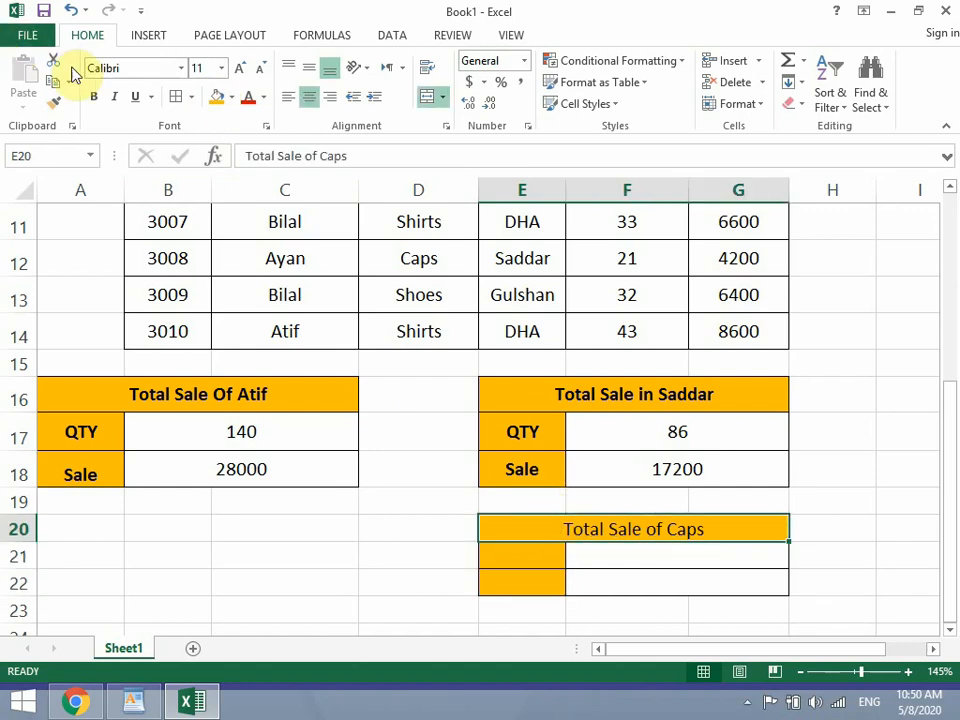
Step: Make the "Total Sale of Caps" heading bold and enter the labels QTY in E21 and SALE in E22
{"action": "left_click", "coordinate": [93, 97]}
{"action": "left_click", "coordinate": [506, 551]}
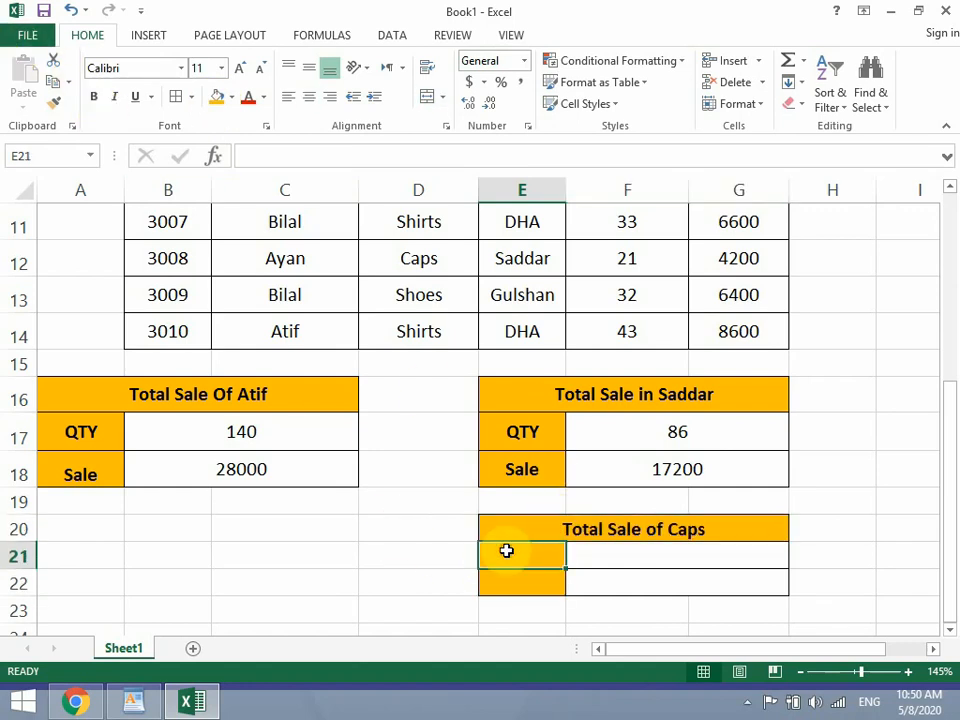
{"action": "type", "text": "QTY"}
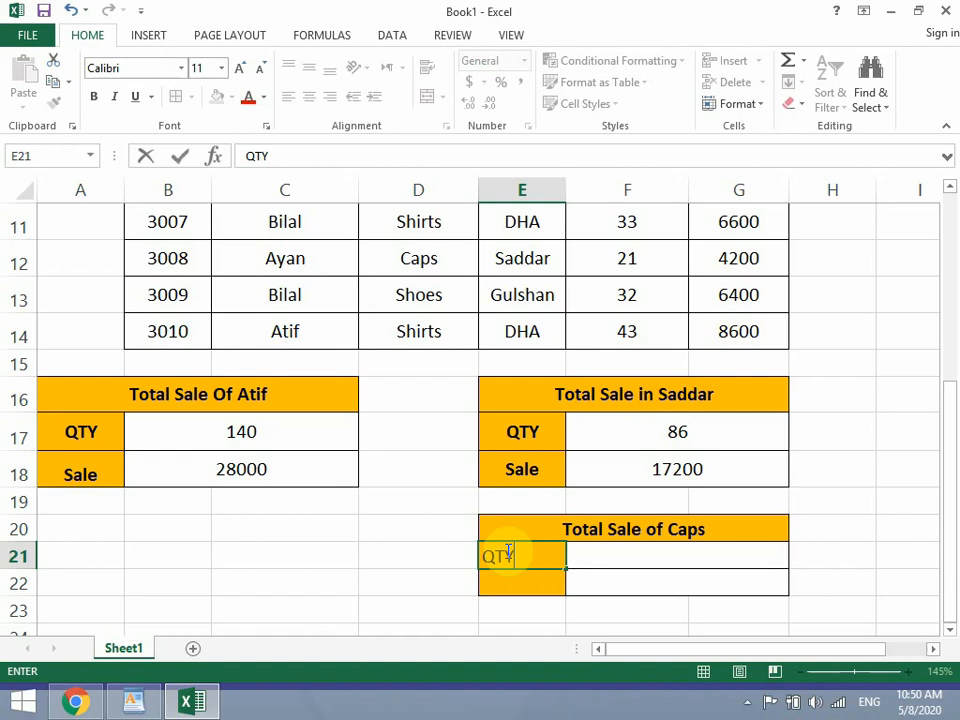
{"action": "key", "text": "Return"}
{"action": "type", "text": "SALE"}
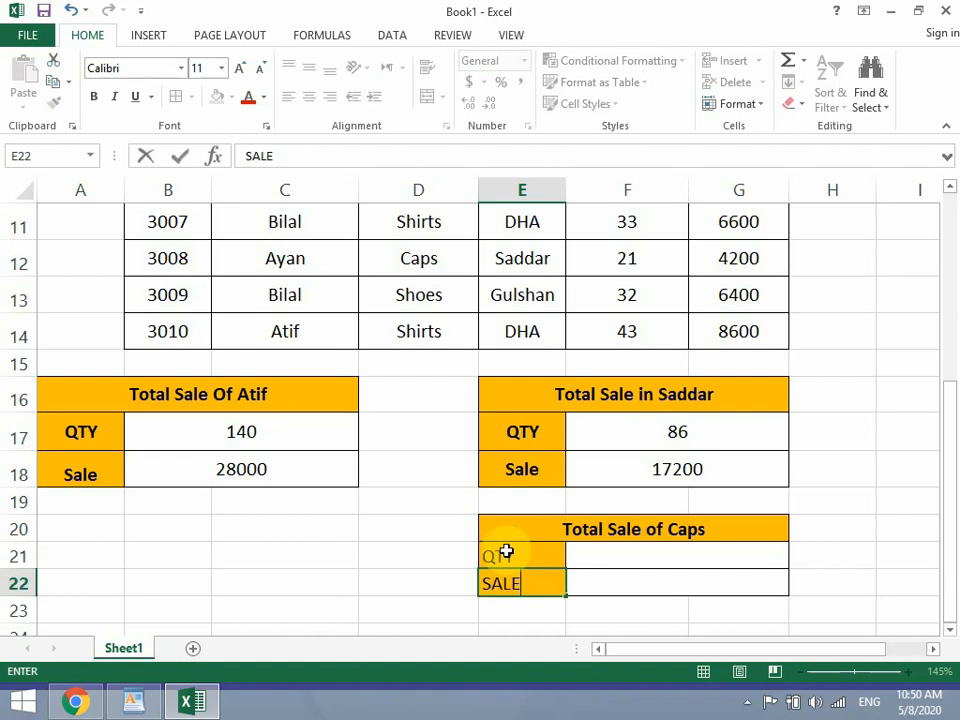
Step: Center the QTY and SALE labels in E21:E22 horizontally and vertically and make them bold
{"action": "left_click", "coordinate": [506, 551]}
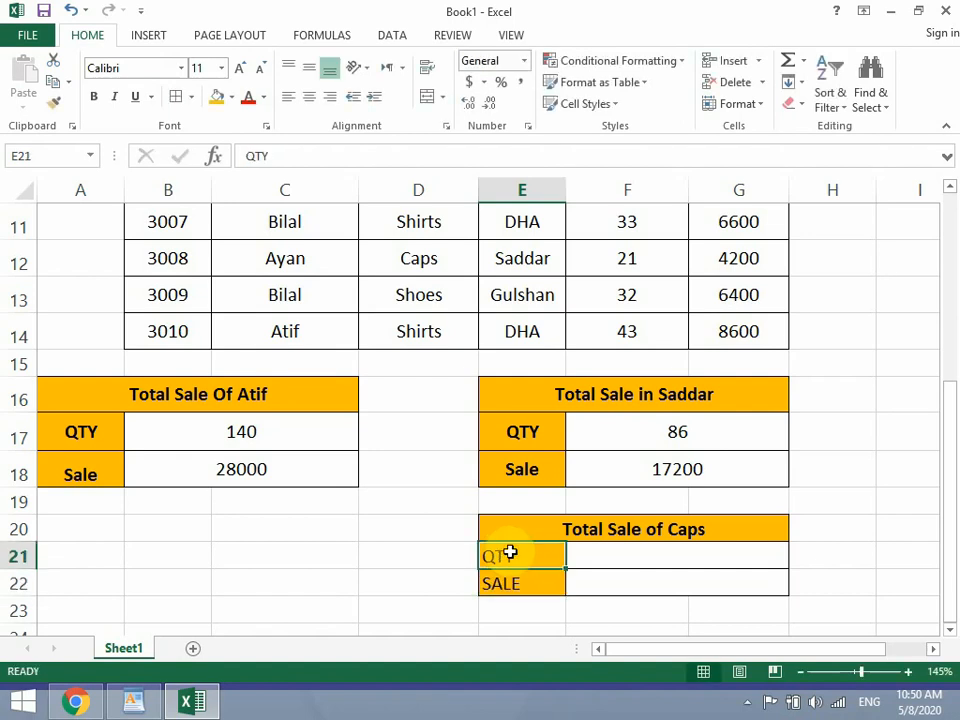
{"action": "left_click_drag", "start_coordinate": [509, 552], "coordinate": [518, 574]}
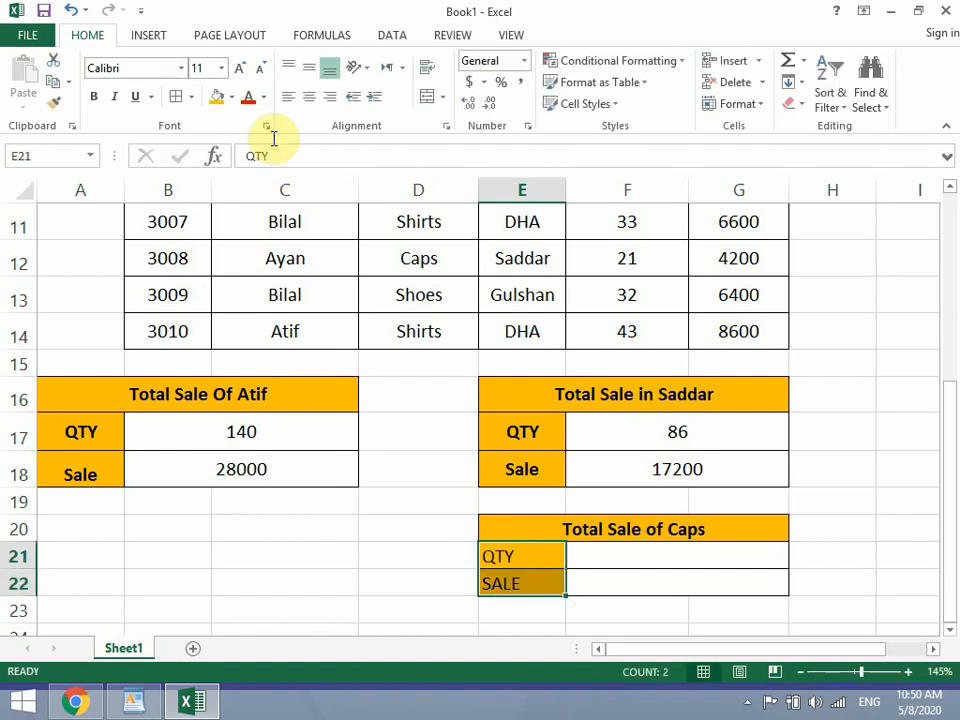
{"action": "left_click", "coordinate": [309, 92]}
{"action": "left_click", "coordinate": [93, 96]}
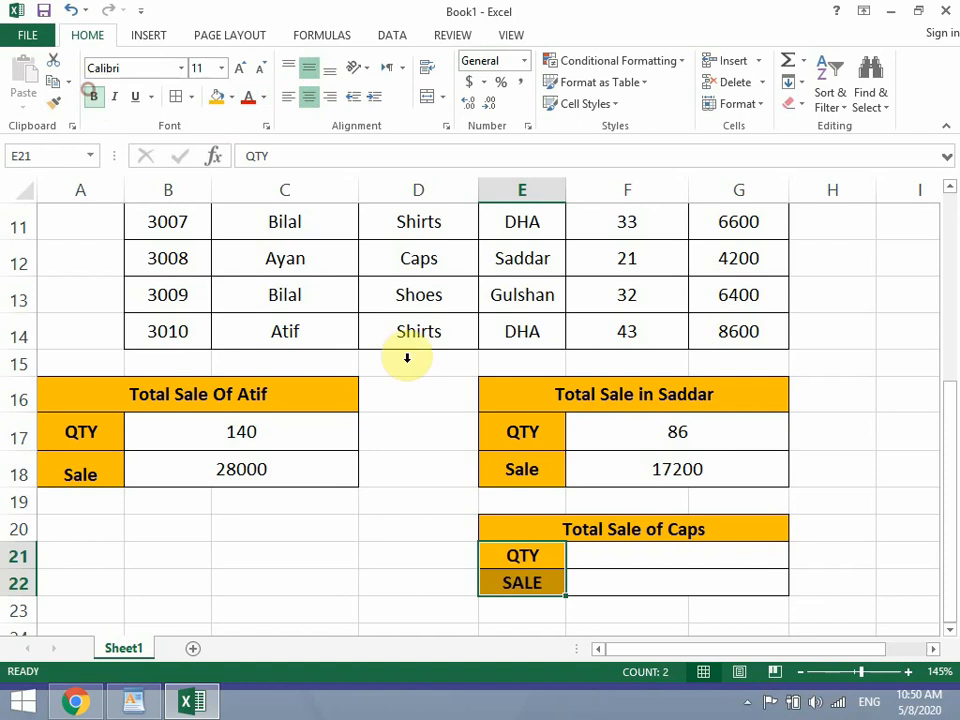
Step: Start a SUMIF formula in the Caps QTY cell F21 with the Products column D5:D14 as its range
{"action": "left_click", "coordinate": [638, 560]}
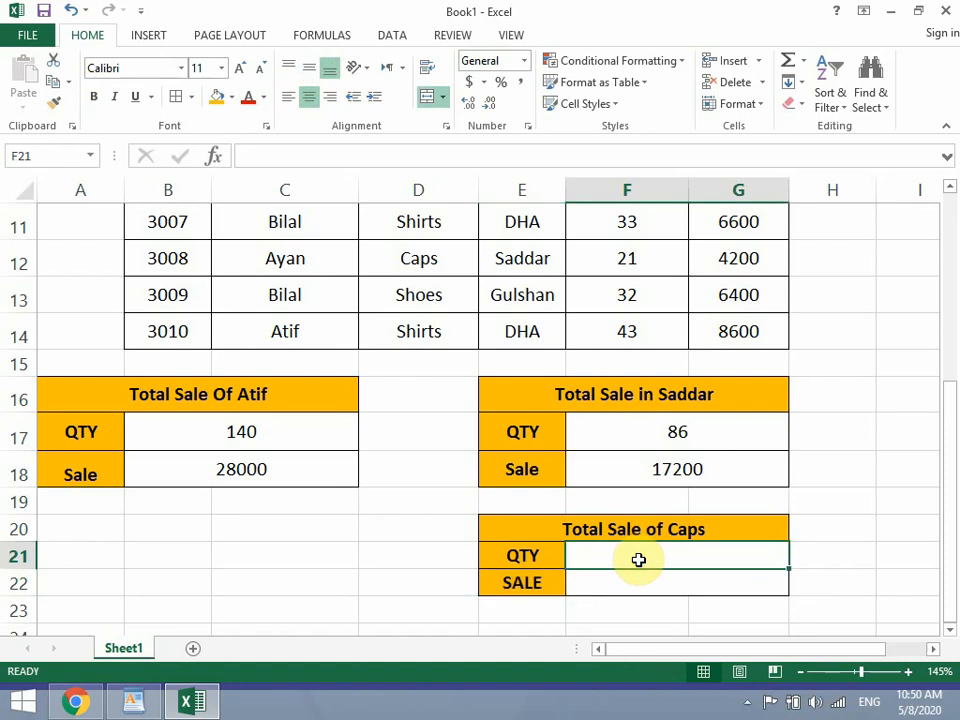
{"action": "type", "text": "=sumiif"}
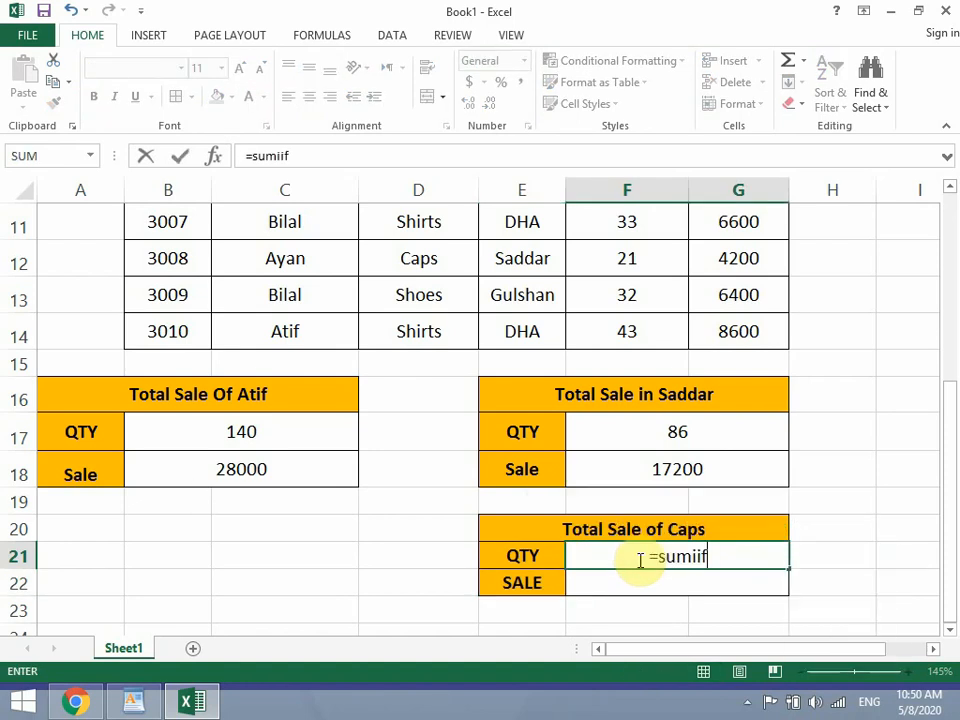
{"action": "key", "text": "BackSpace"}
{"action": "key", "text": "BackSpace"}
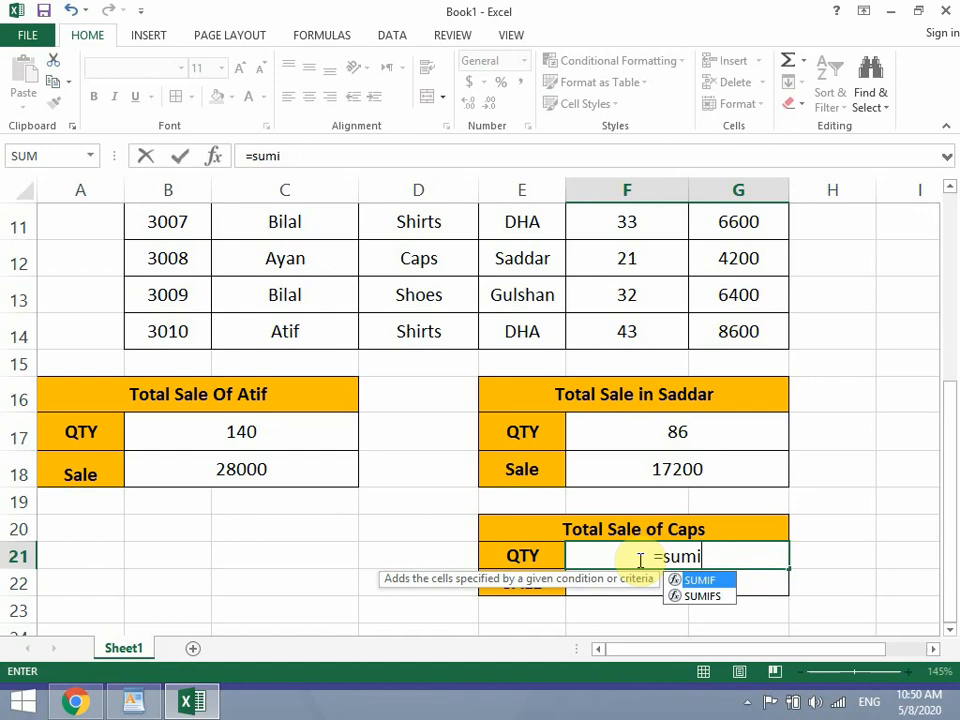
{"action": "type", "text": "f"}
{"action": "key", "text": "Tab"}
{"action": "scroll", "coordinate": [640, 560], "scroll_direction": "up", "scroll_amount": 1}
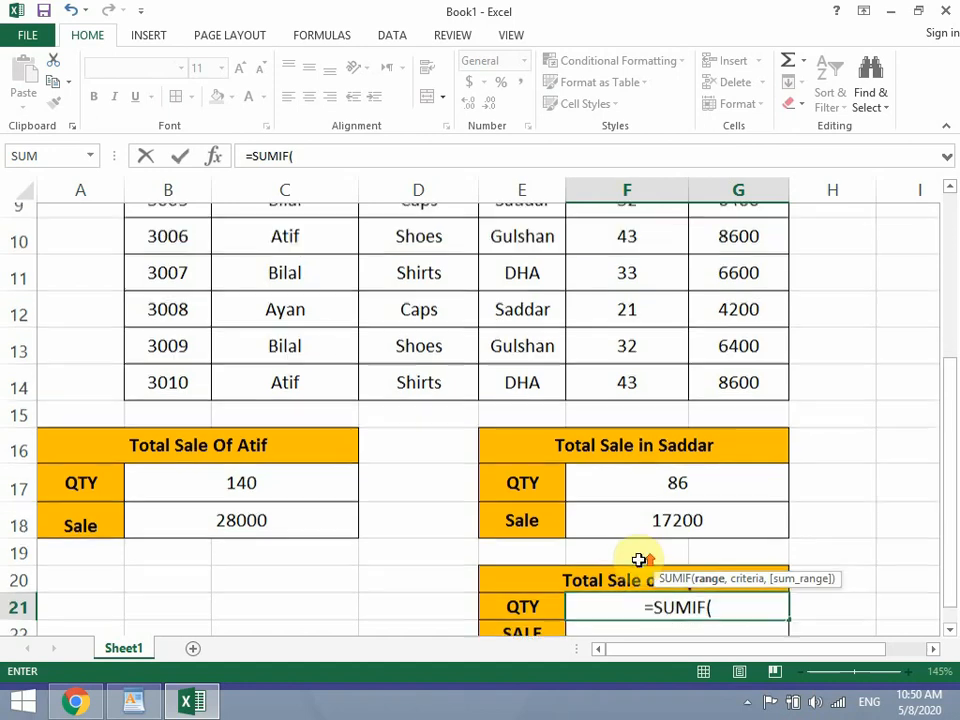
{"action": "scroll", "coordinate": [640, 560], "scroll_direction": "down", "scroll_amount": 1}
{"action": "scroll", "coordinate": [484, 407], "scroll_direction": "up", "scroll_amount": 2}
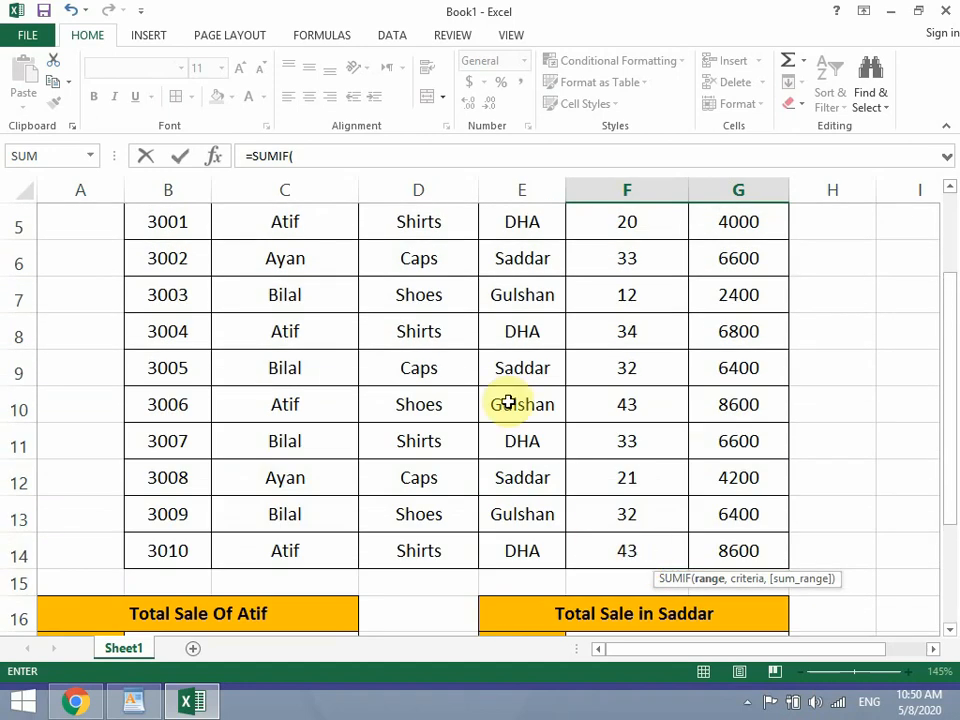
{"action": "scroll", "coordinate": [439, 379], "scroll_direction": "up", "scroll_amount": 1}
{"action": "left_click_drag", "start_coordinate": [440, 377], "coordinate": [422, 546]}
{"action": "type", "text": ","}
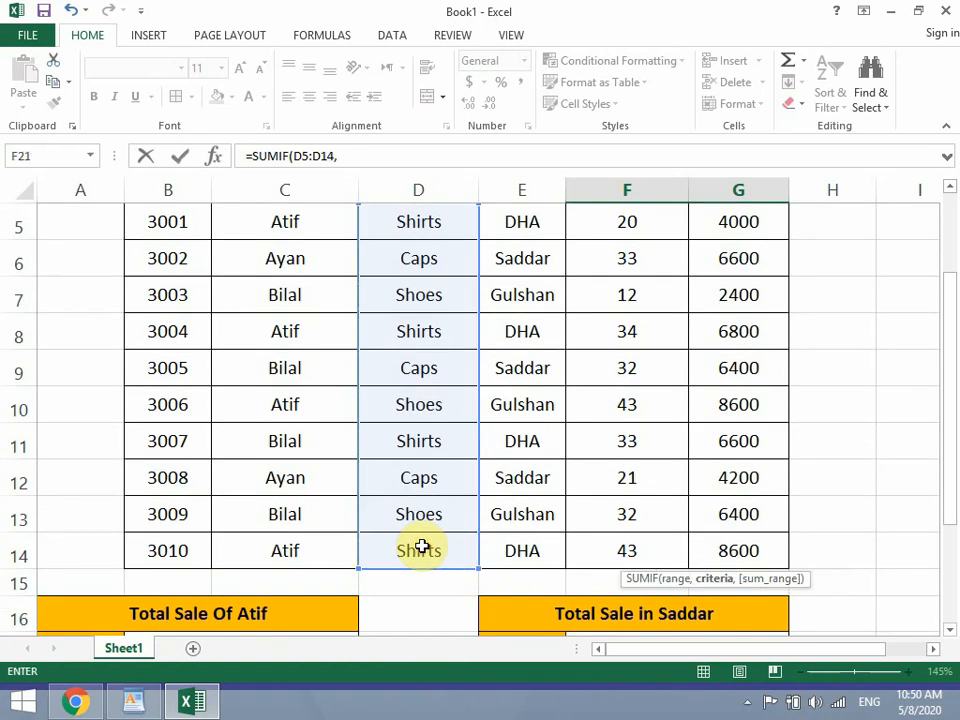
Step: Complete the F21 SUMIF with the Caps cell D12 as criteria and the Qty column F5:F14 as sum range
{"action": "scroll", "coordinate": [416, 485], "scroll_direction": "down", "scroll_amount": 2}
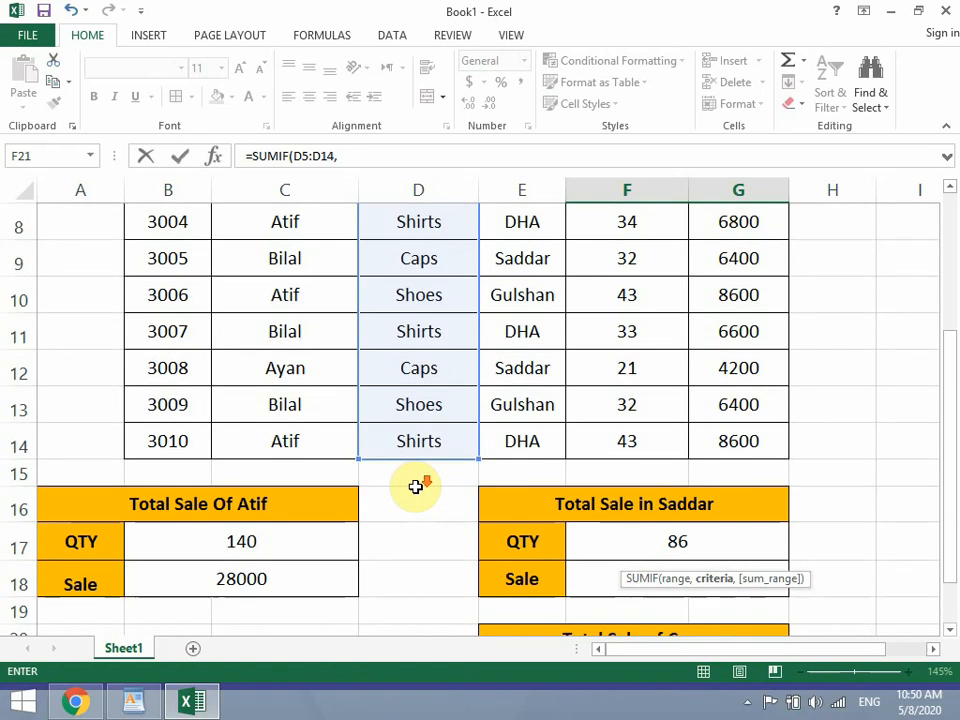
{"action": "left_click", "coordinate": [440, 262]}
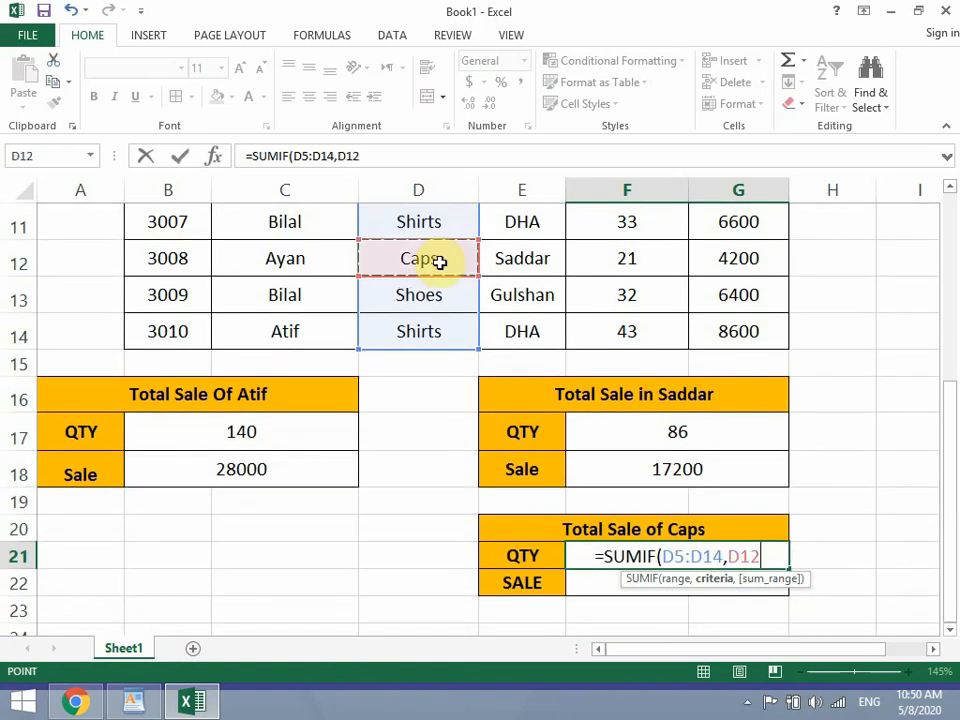
{"action": "type", "text": ","}
{"action": "scroll", "coordinate": [540, 300], "scroll_direction": "up", "scroll_amount": 4}
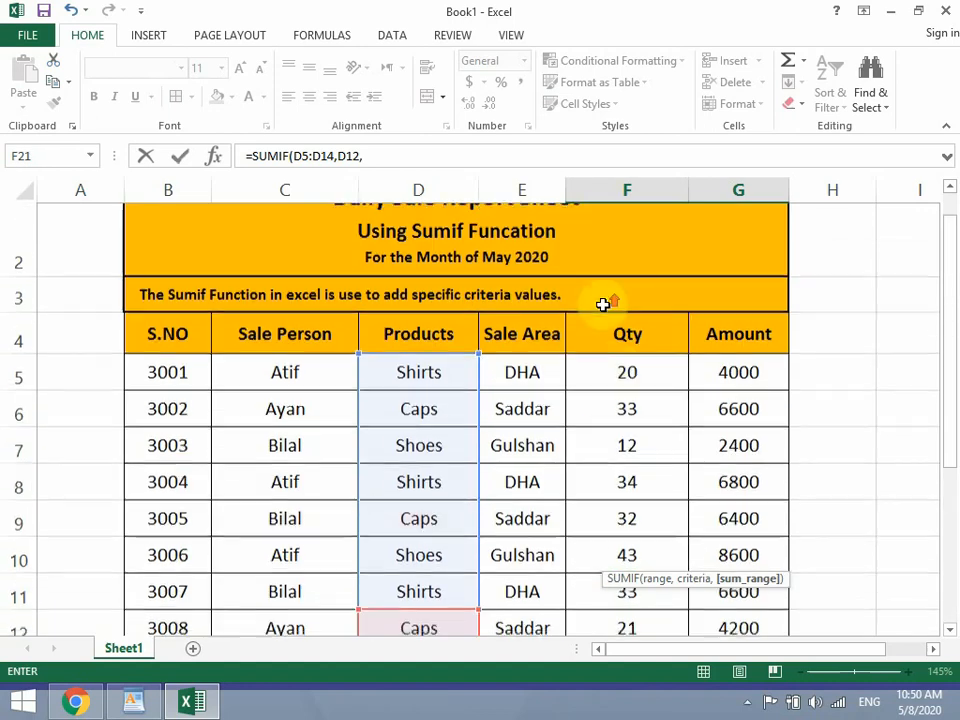
{"action": "left_click_drag", "start_coordinate": [614, 373], "coordinate": [611, 538]}
{"action": "key", "text": "Return"}
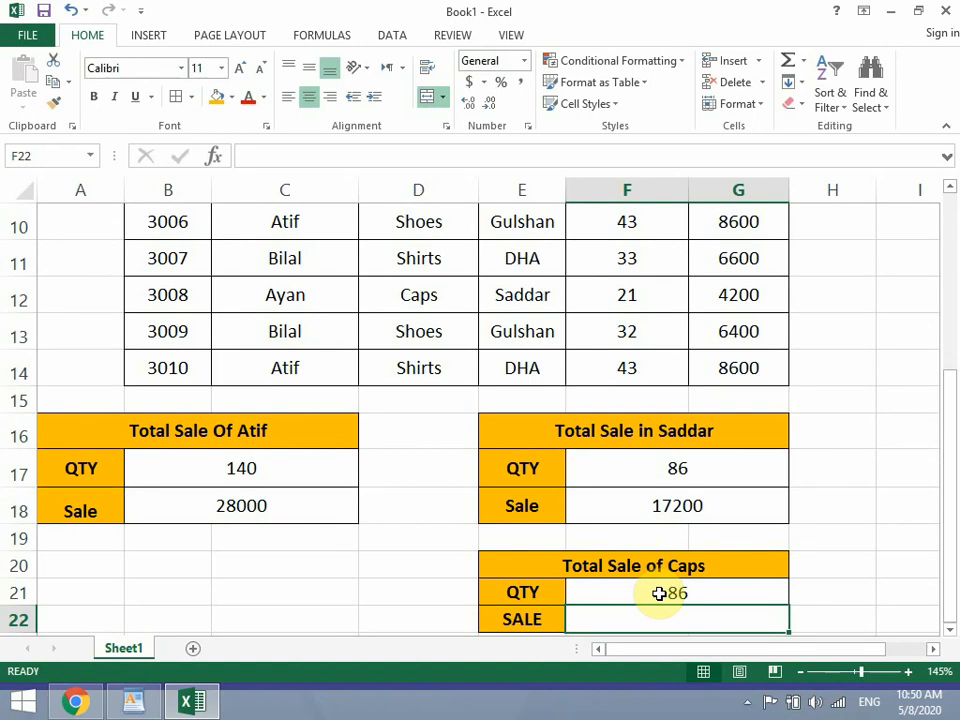
Step: Enter =SUMIF(D5:D14,D12,G5:G14) in the Caps SALE cell F22 to total the Caps amounts
{"action": "type", "text": "=sumif"}
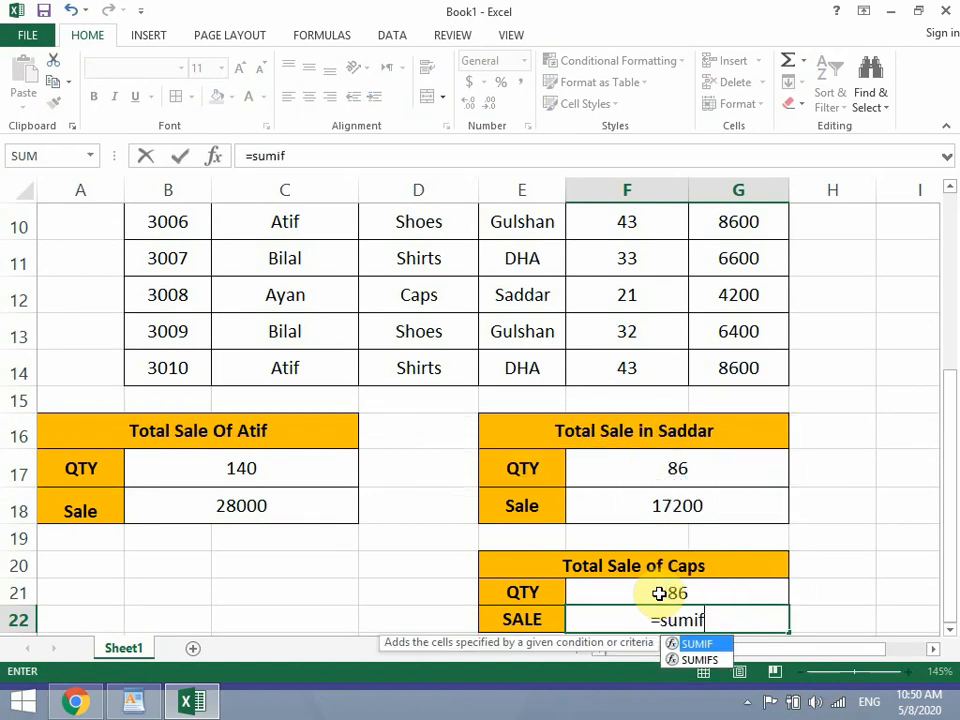
{"action": "key", "text": "Tab"}
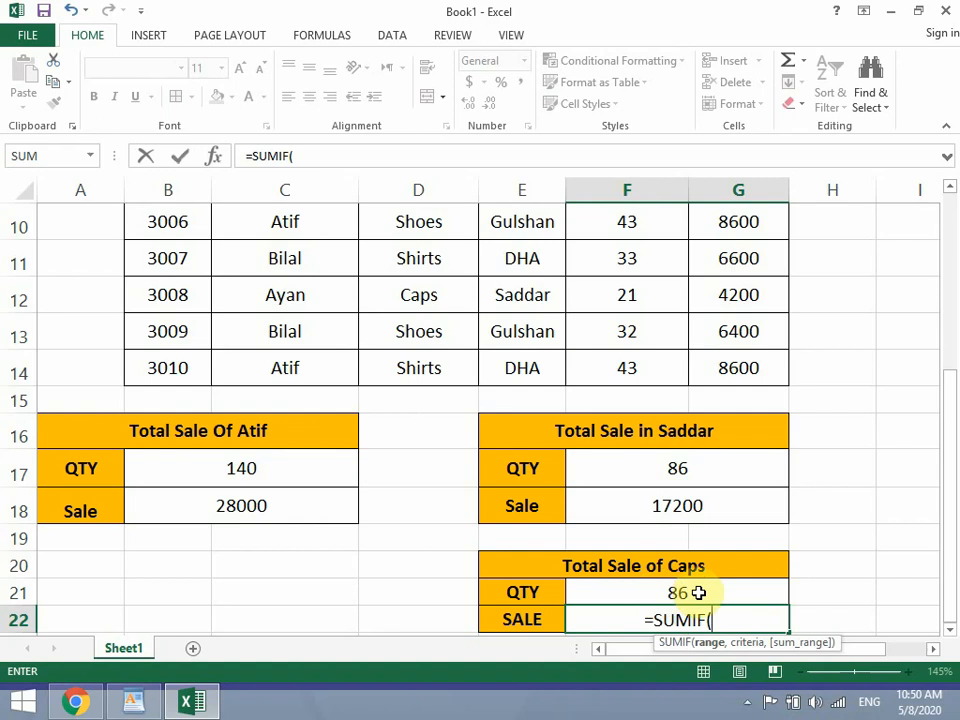
{"action": "scroll", "coordinate": [698, 590], "scroll_direction": "up", "scroll_amount": 3}
{"action": "left_click_drag", "start_coordinate": [440, 405], "coordinate": [422, 559]}
{"action": "type", "text": ","}
{"action": "left_click", "coordinate": [420, 480]}
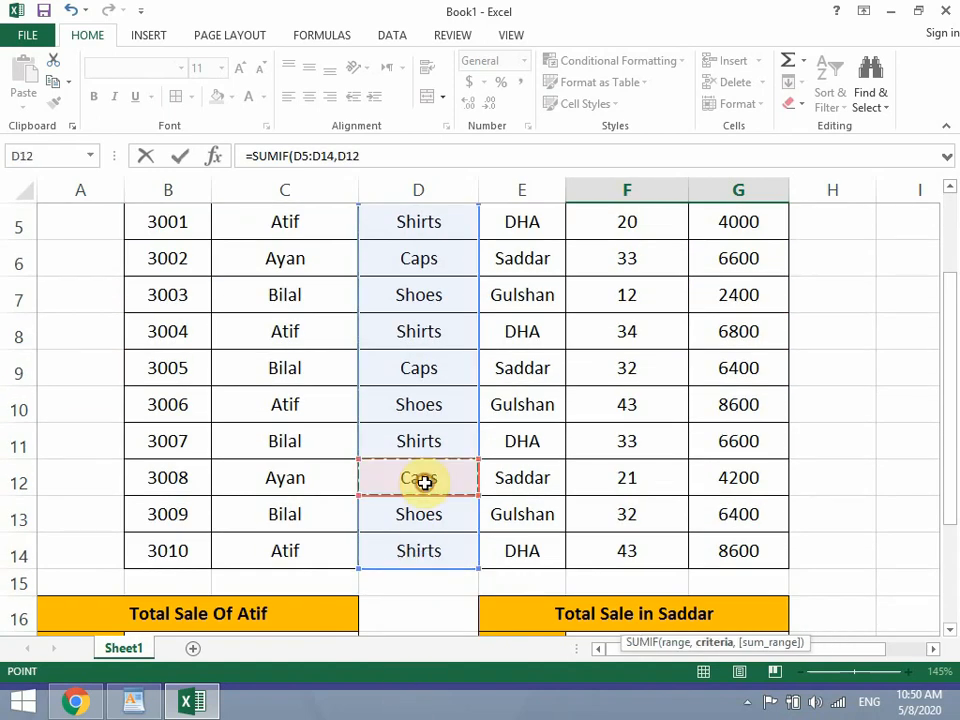
{"action": "type", "text": ","}
{"action": "scroll", "coordinate": [670, 359], "scroll_direction": "up", "scroll_amount": 1}
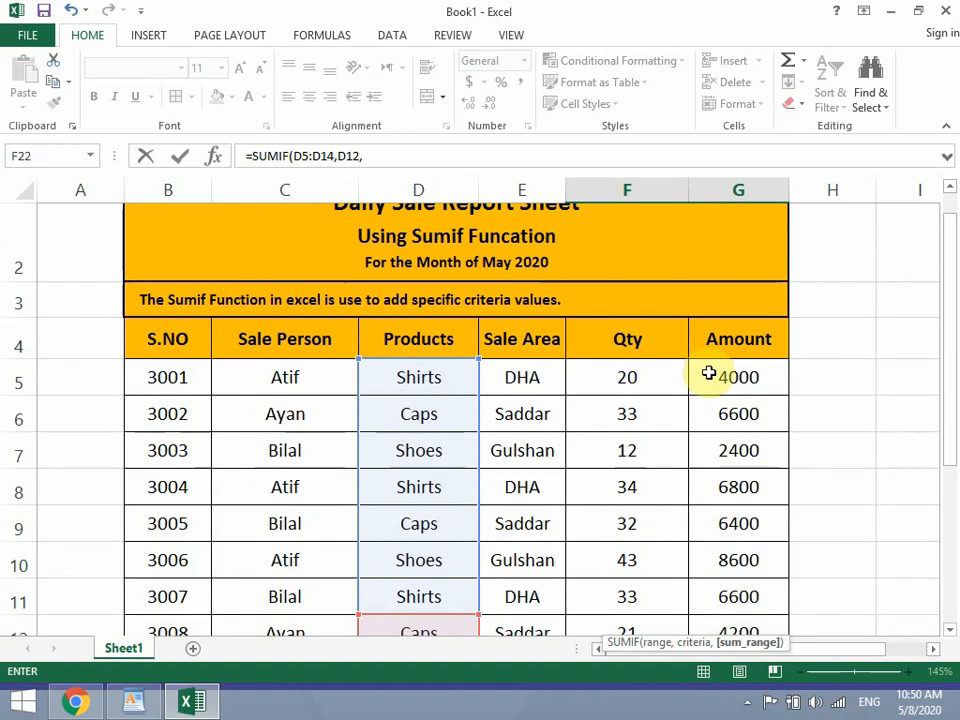
{"action": "left_click_drag", "start_coordinate": [707, 371], "coordinate": [740, 555]}
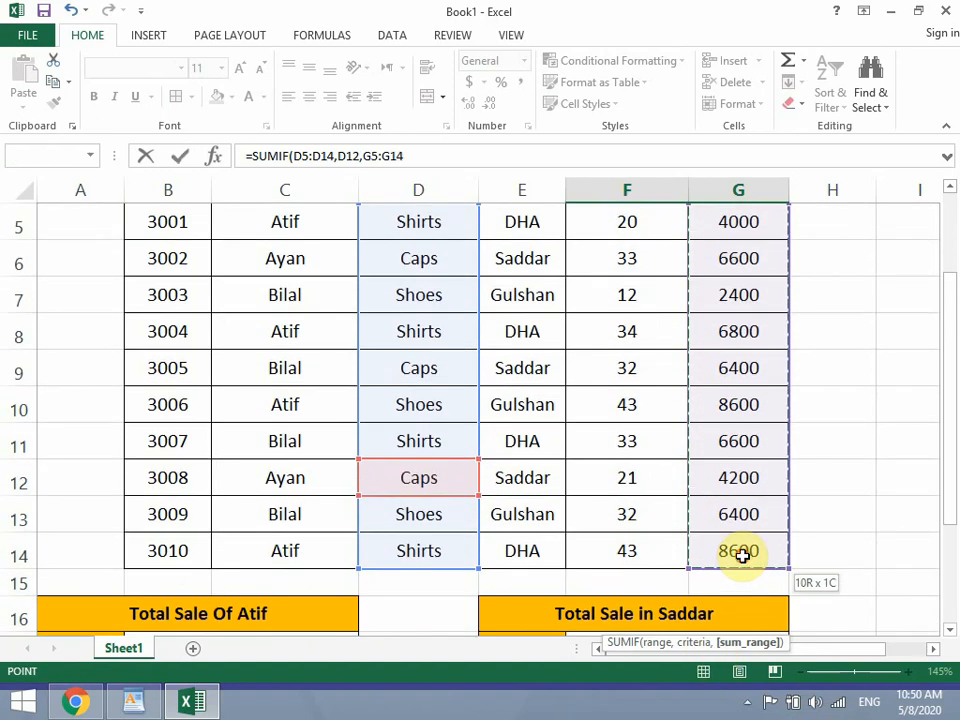
{"action": "type", "text": ")"}
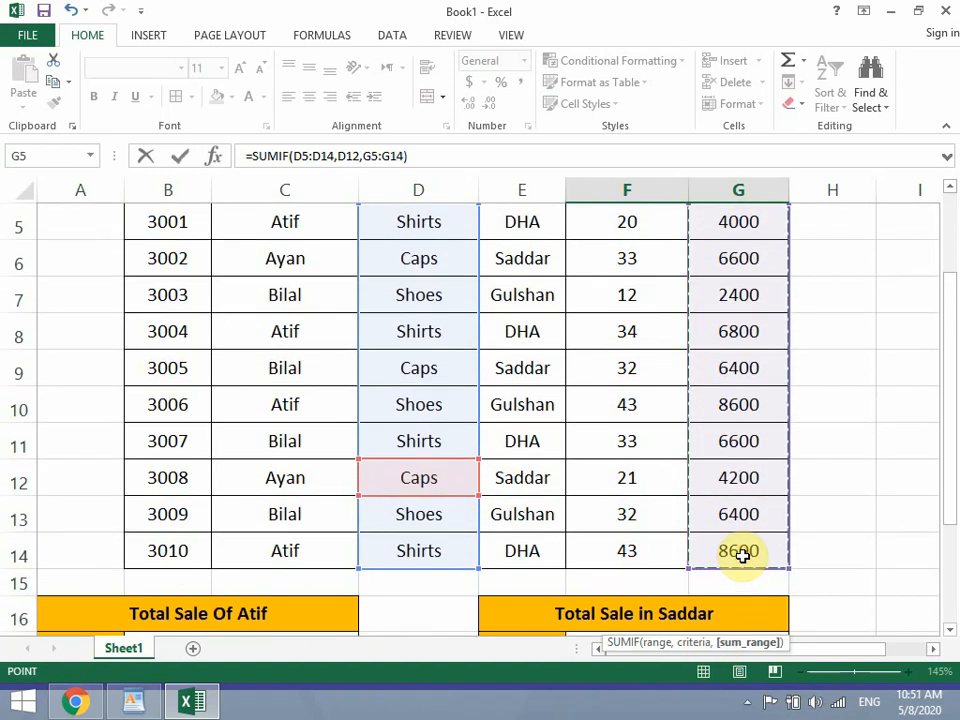
{"action": "key", "text": "Return"}
{"action": "left_click", "coordinate": [742, 556]}
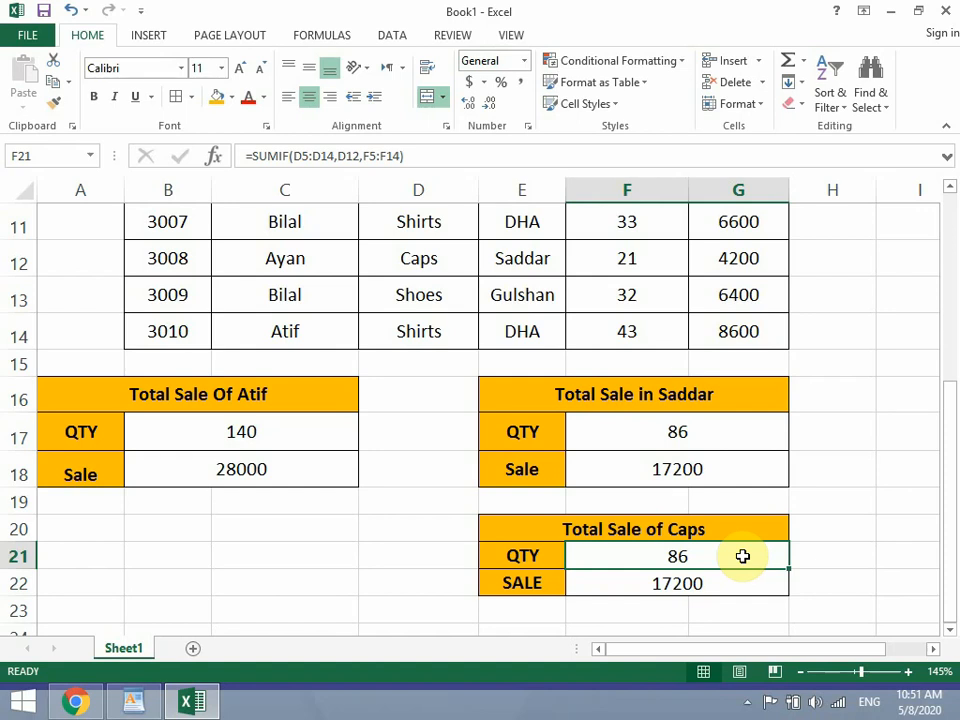
{"action": "scroll", "coordinate": [742, 556], "scroll_direction": "up", "scroll_amount": 4}
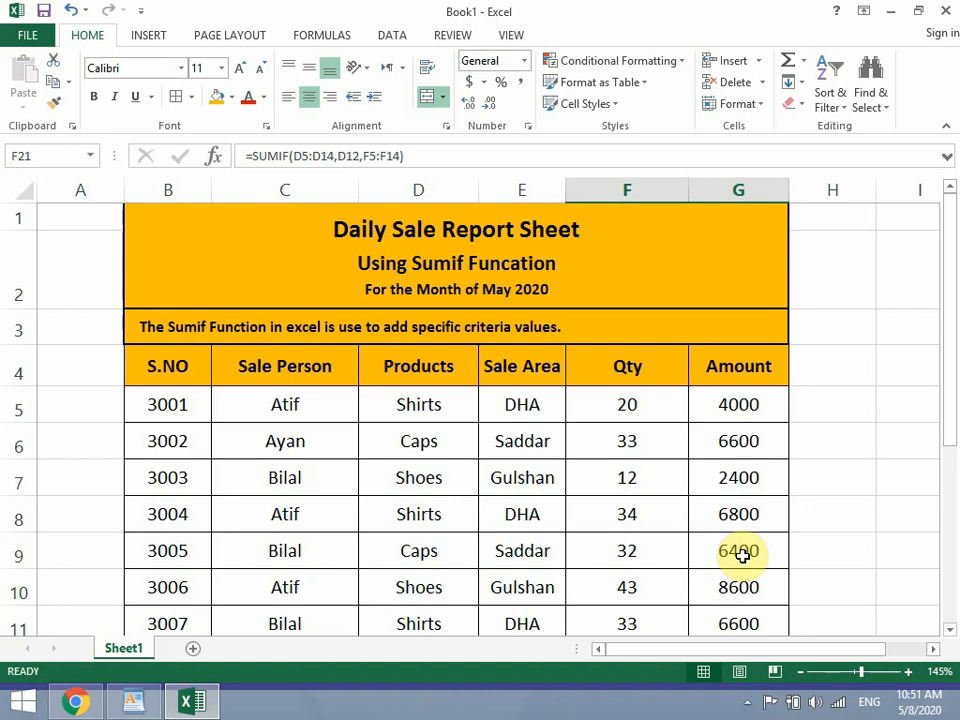
{"action": "left_click", "coordinate": [747, 702]}
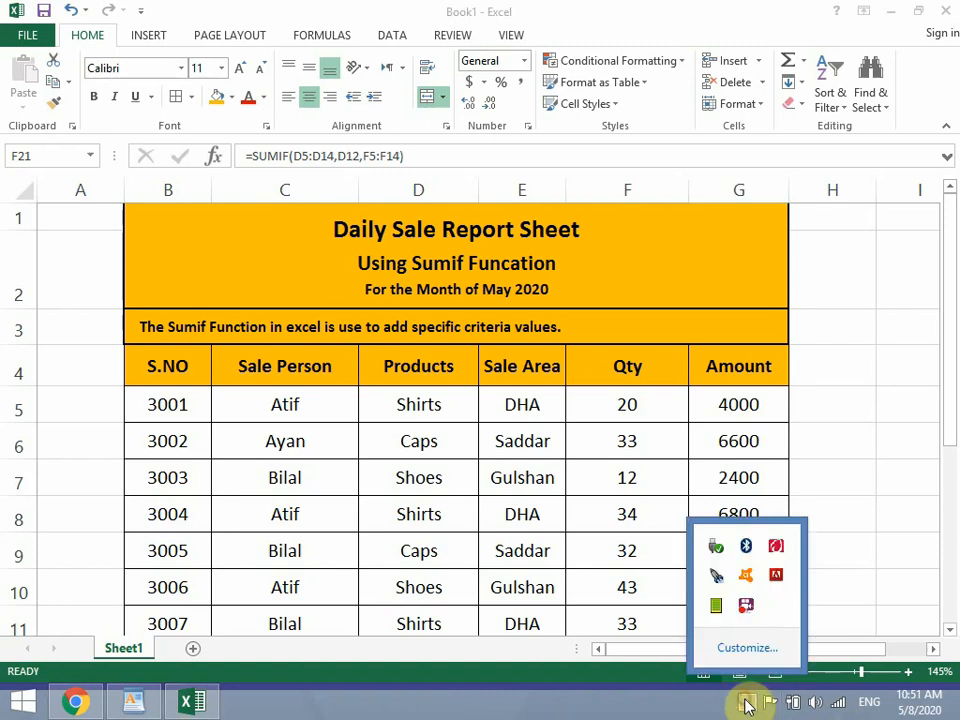
{"action": "left_click", "coordinate": [745, 605]}
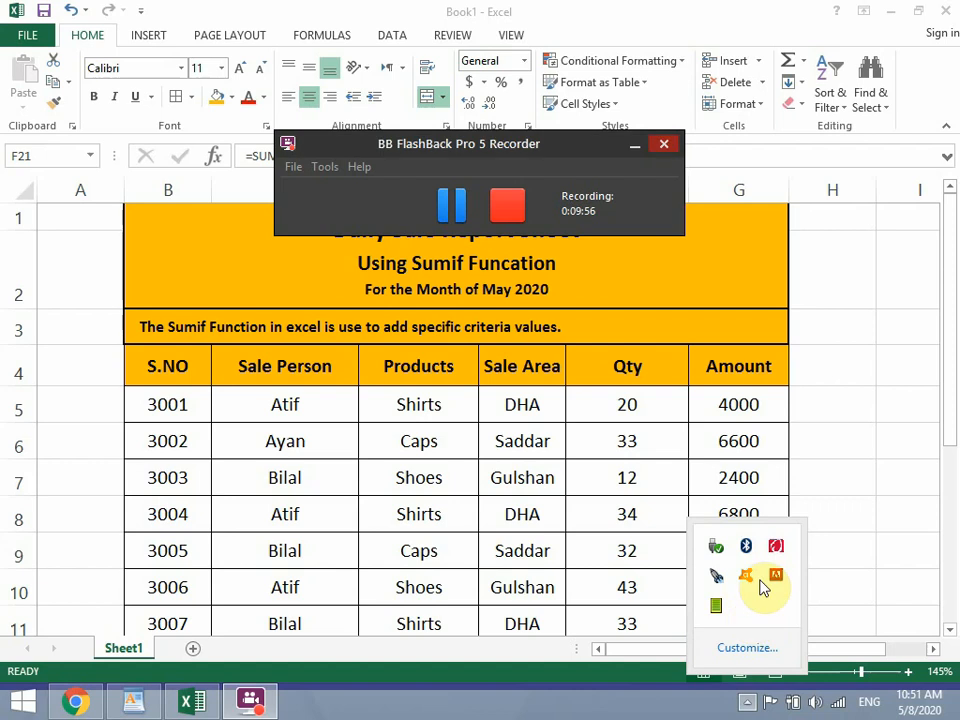